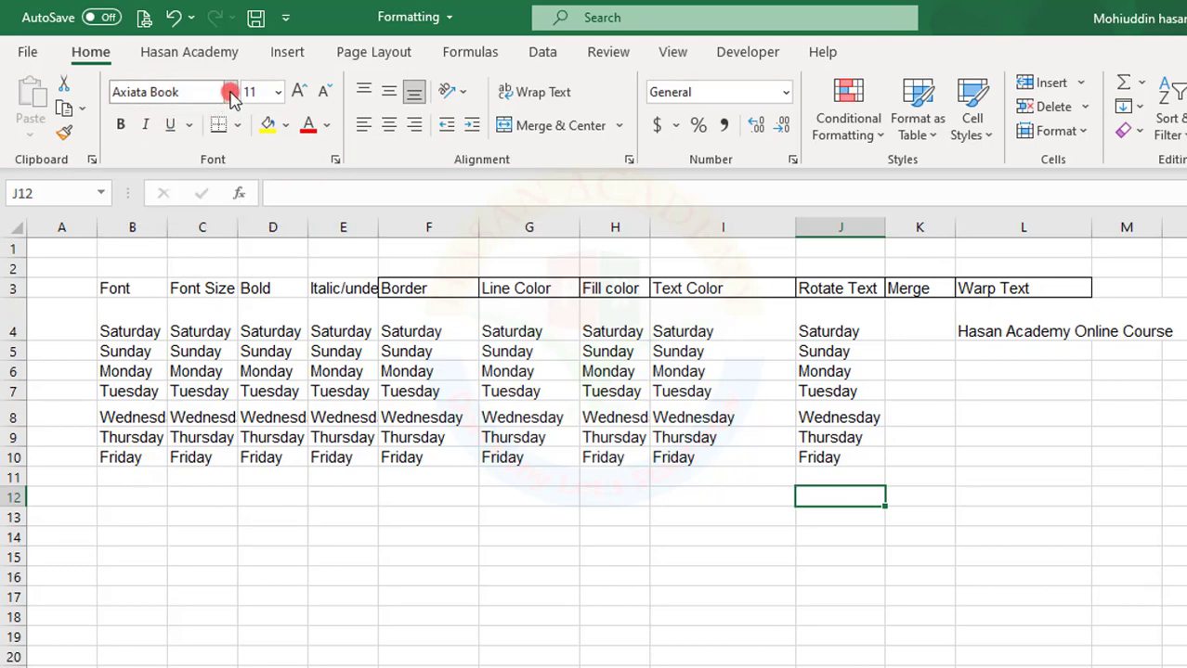
Set the font of the weekday names in B4:B10 to Calibri.
{"action": "left_click_drag", "start_coordinate": [128, 334], "coordinate": [132, 467]}
{"action": "left_click", "coordinate": [134, 337]}
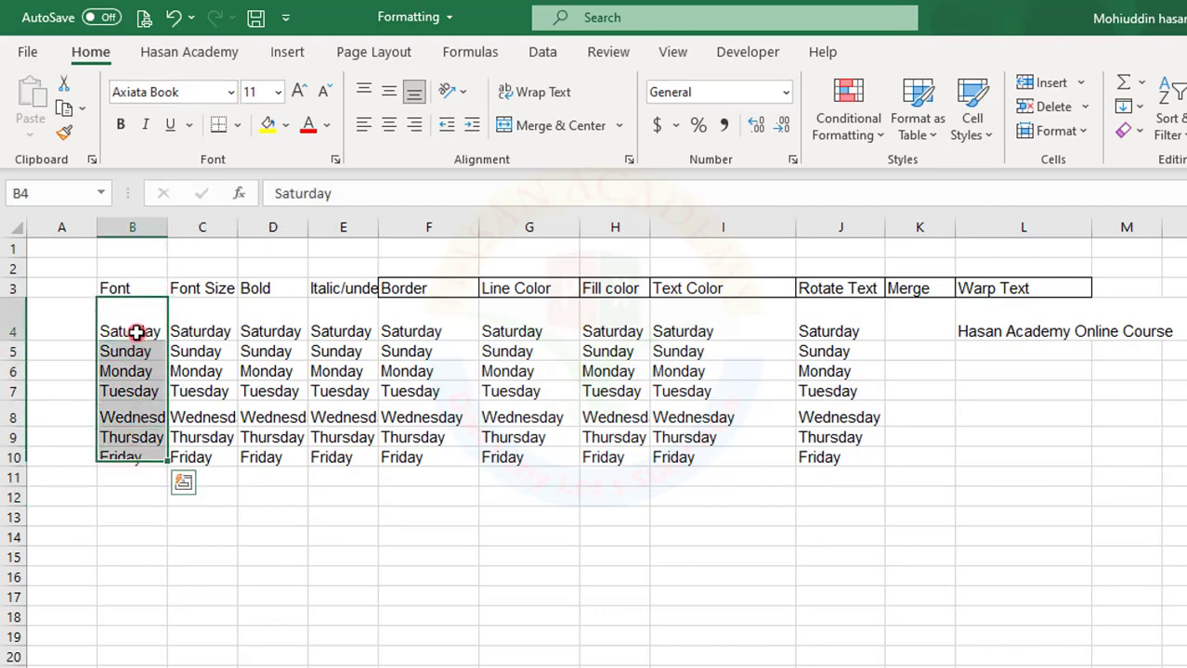
{"action": "left_click", "coordinate": [158, 392]}
{"action": "left_click_drag", "start_coordinate": [137, 311], "coordinate": [106, 462]}
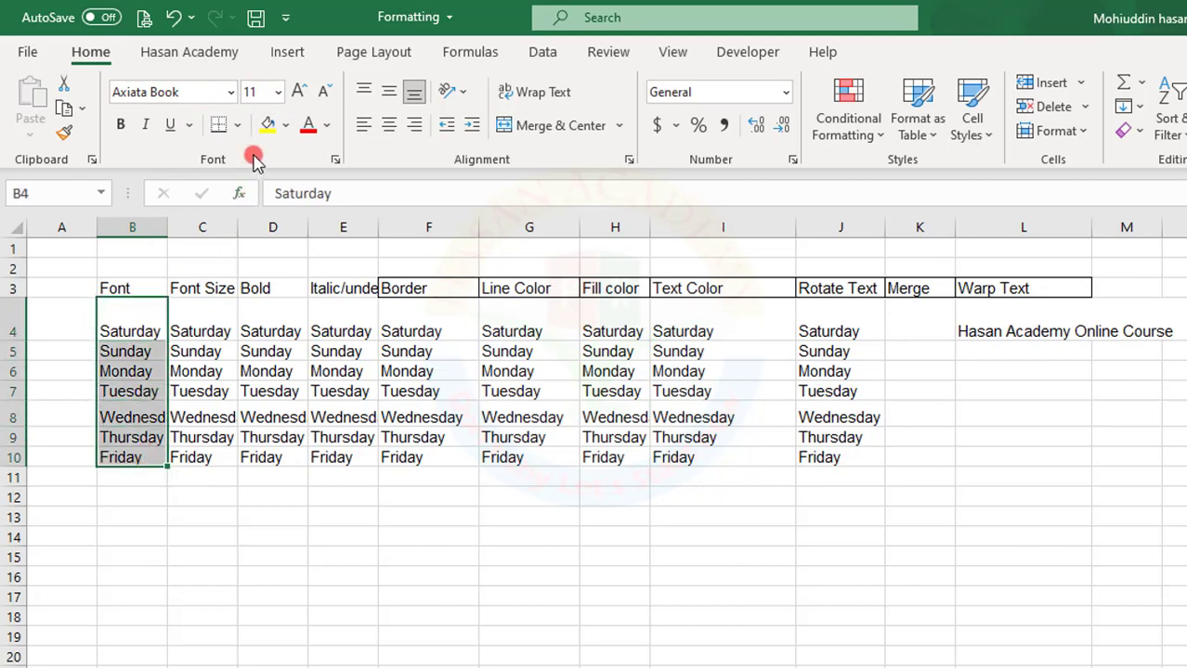
{"action": "left_click", "coordinate": [230, 92]}
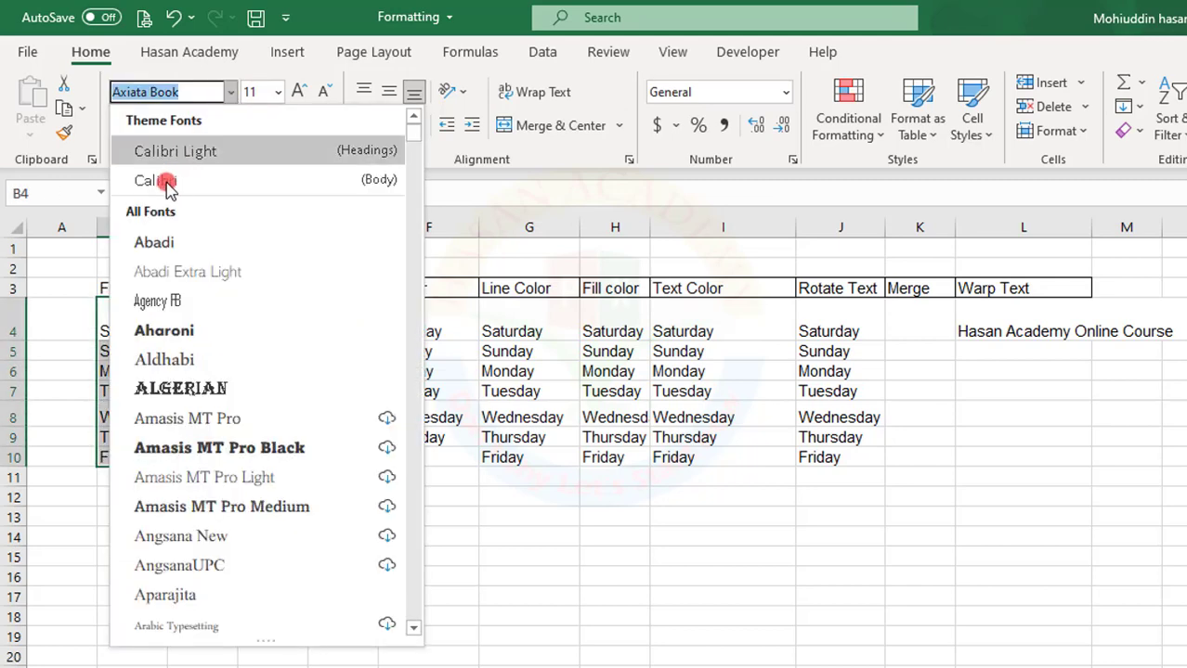
{"action": "left_click", "coordinate": [164, 177]}
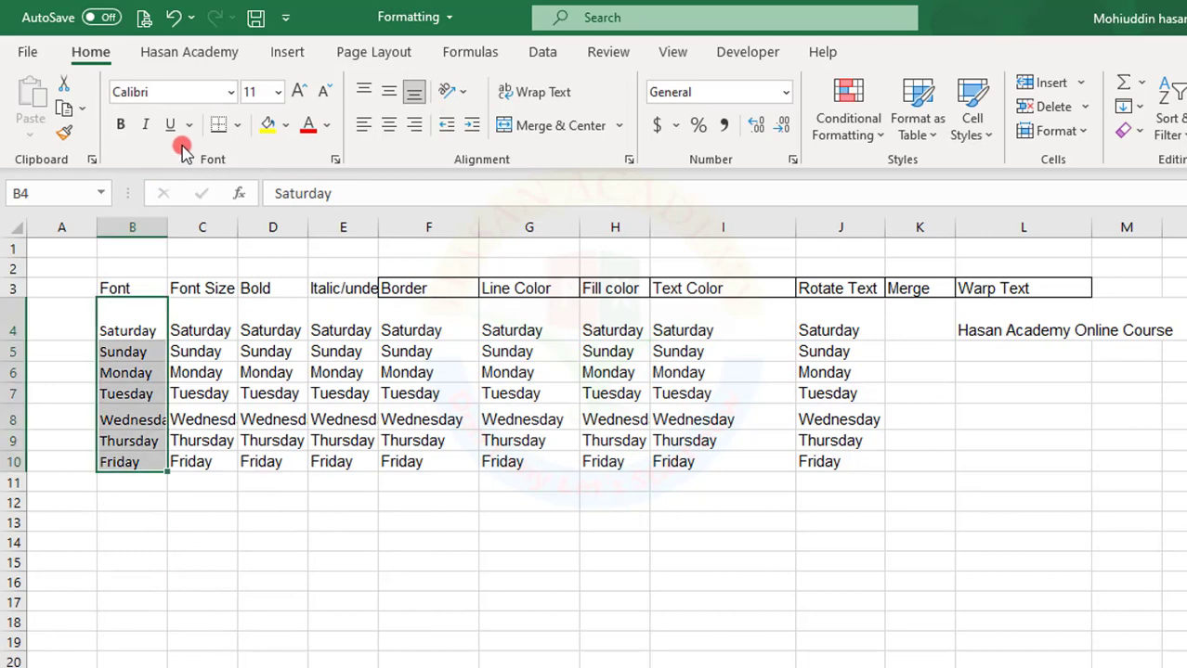
Change the font of the weekday names in B4:B10 to Arial.
{"action": "left_click", "coordinate": [230, 92]}
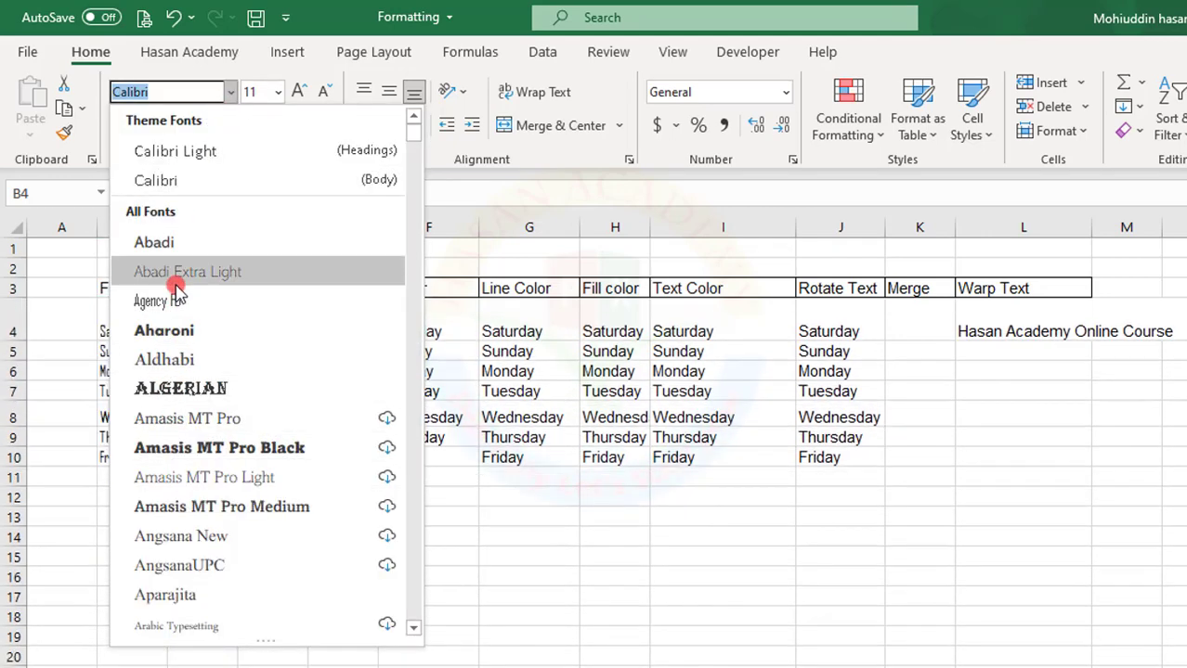
{"action": "scroll", "coordinate": [210, 297], "scroll_direction": "down", "scroll_amount": 3}
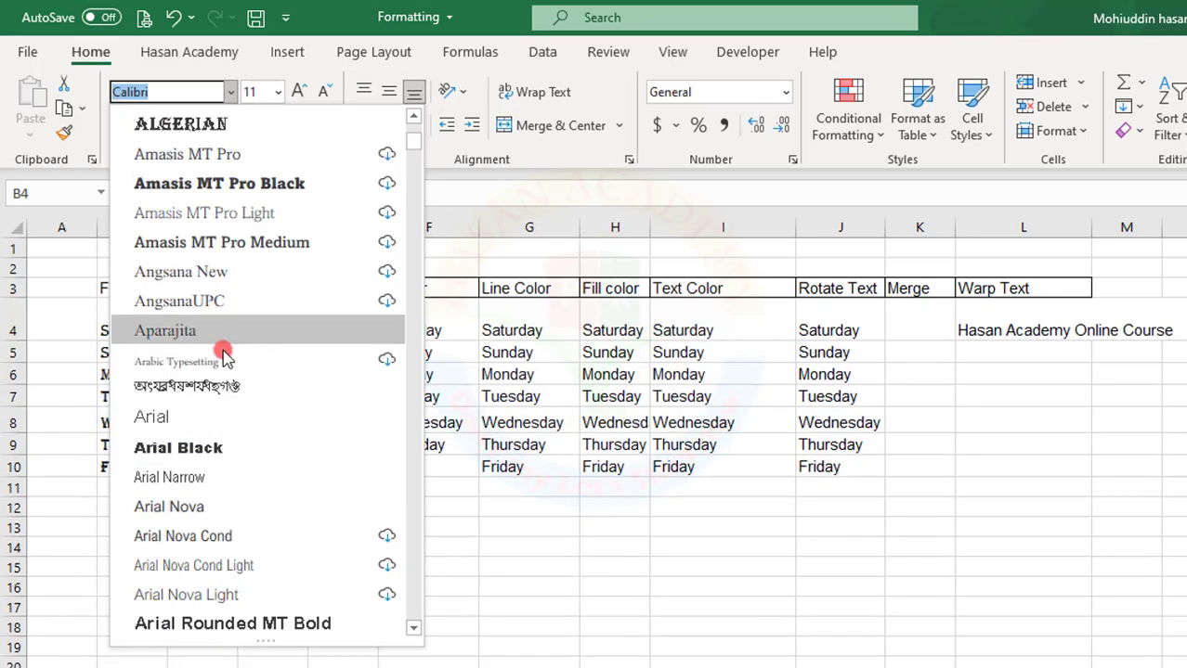
{"action": "left_click", "coordinate": [179, 425]}
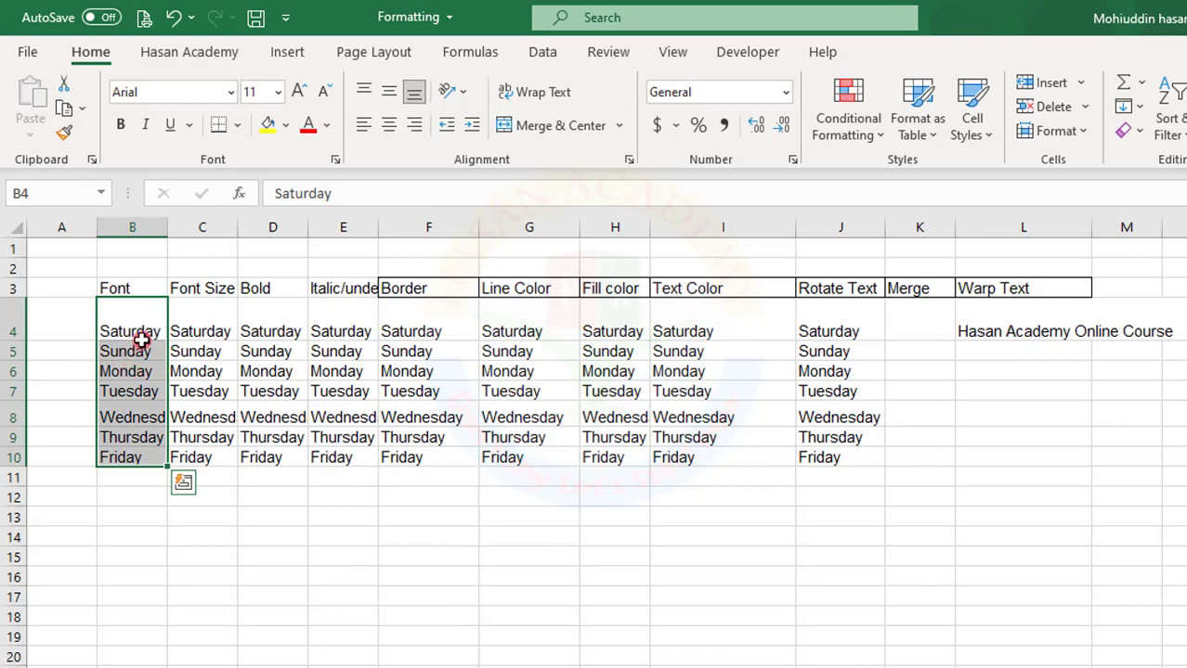
Set the font size of the weekday names in C4:C10 to 14.
{"action": "left_click_drag", "start_coordinate": [186, 320], "coordinate": [181, 456]}
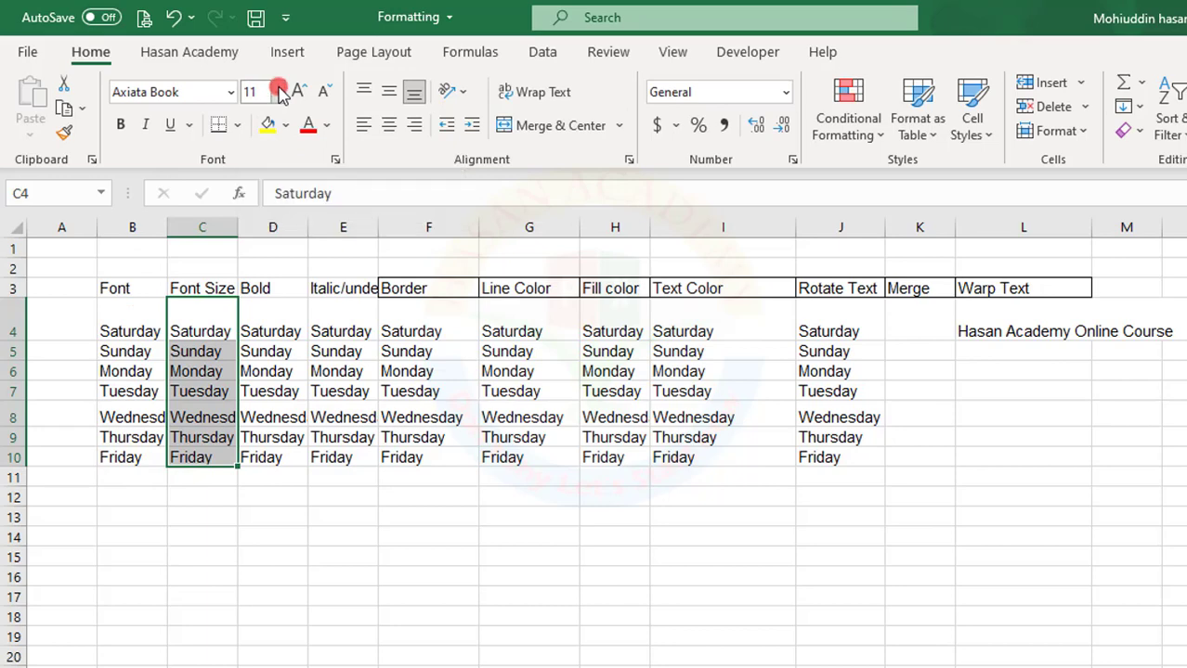
{"action": "left_click", "coordinate": [278, 92]}
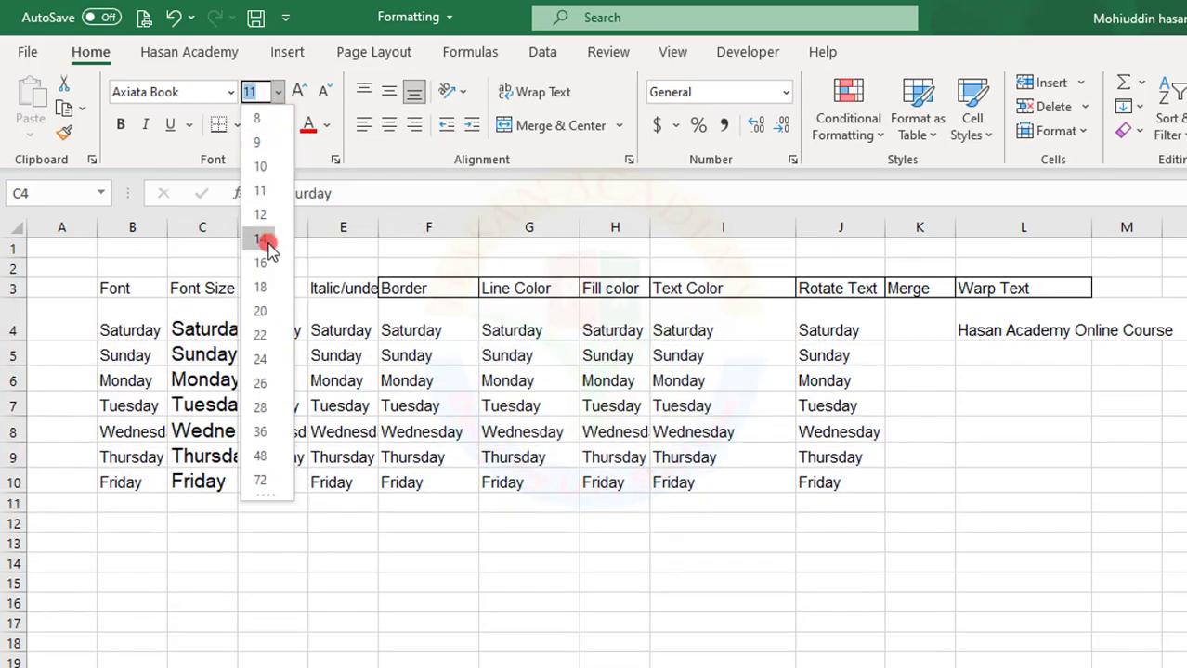
{"action": "left_click", "coordinate": [263, 240]}
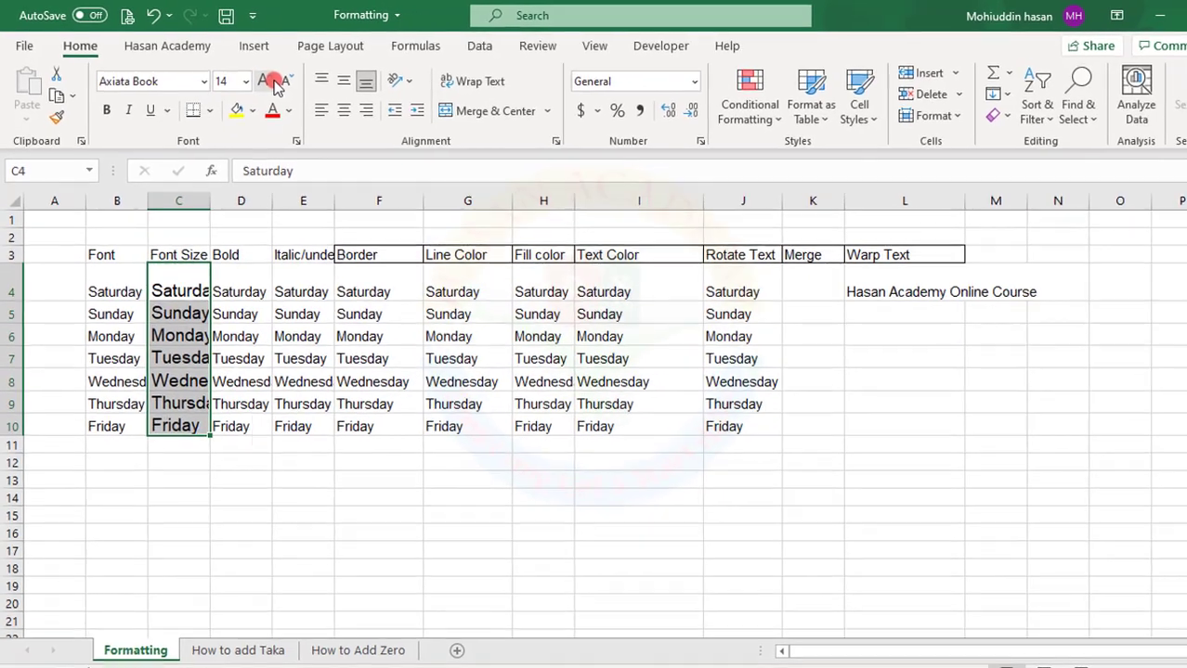
Increase the font size of C4:C10 stepwise to 20 and reduce it stepwise to 12.
{"action": "left_click", "coordinate": [268, 81]}
{"action": "left_click", "coordinate": [268, 82]}
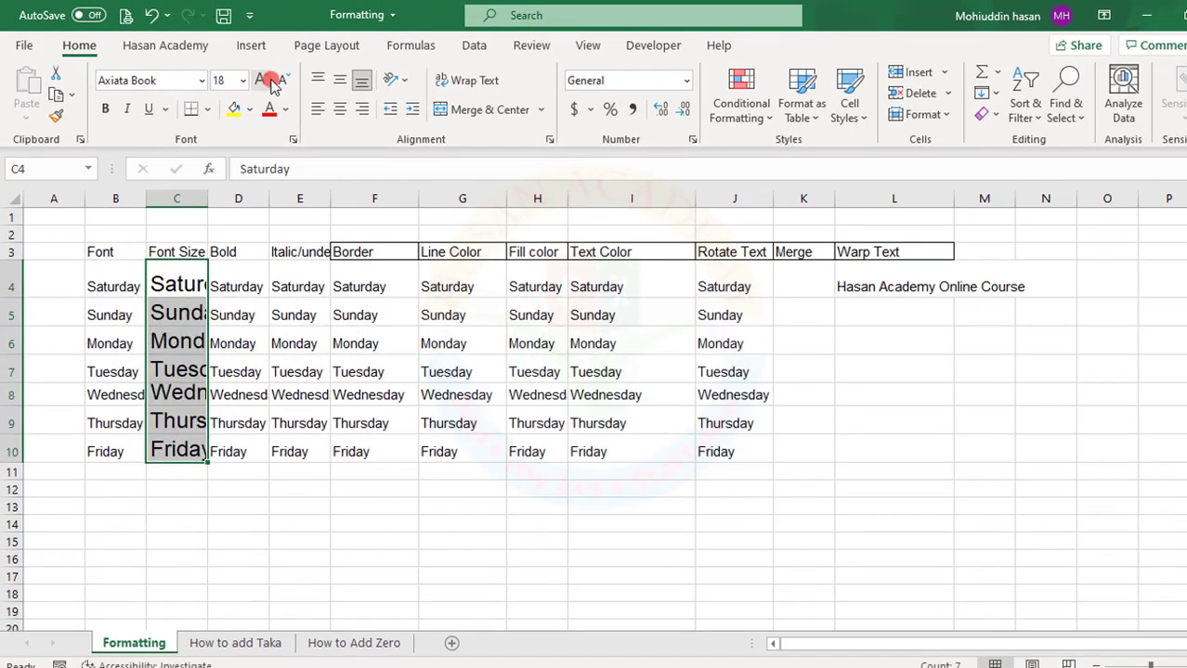
{"action": "left_click", "coordinate": [269, 82]}
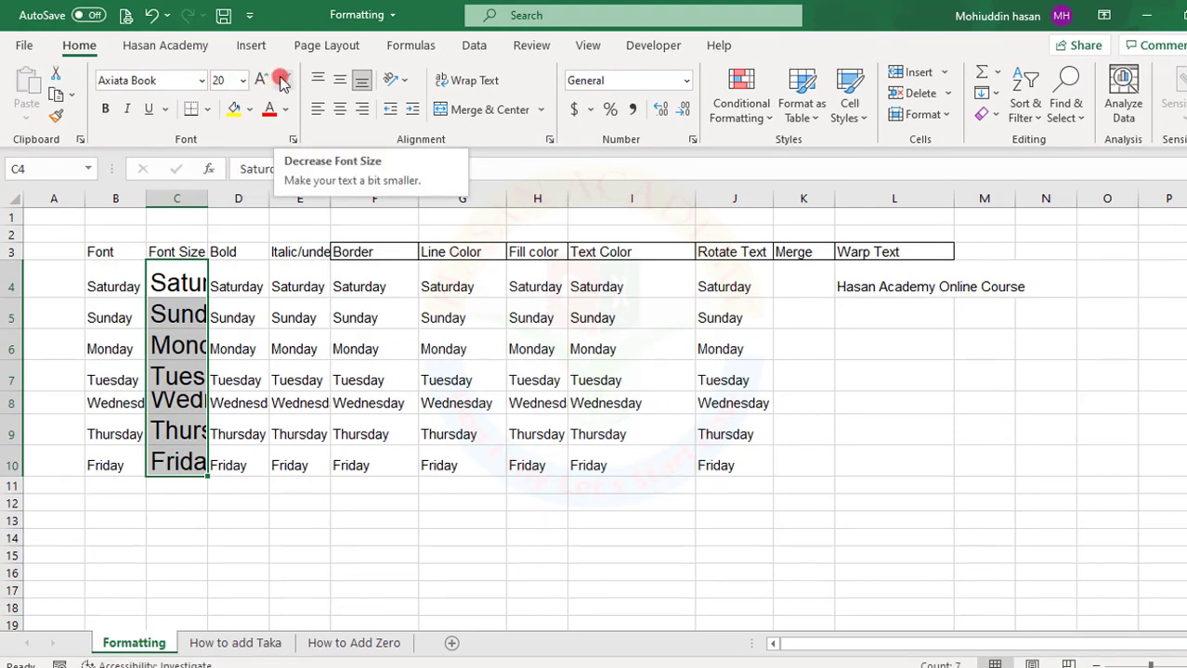
{"action": "left_click", "coordinate": [282, 81]}
{"action": "left_click", "coordinate": [282, 81]}
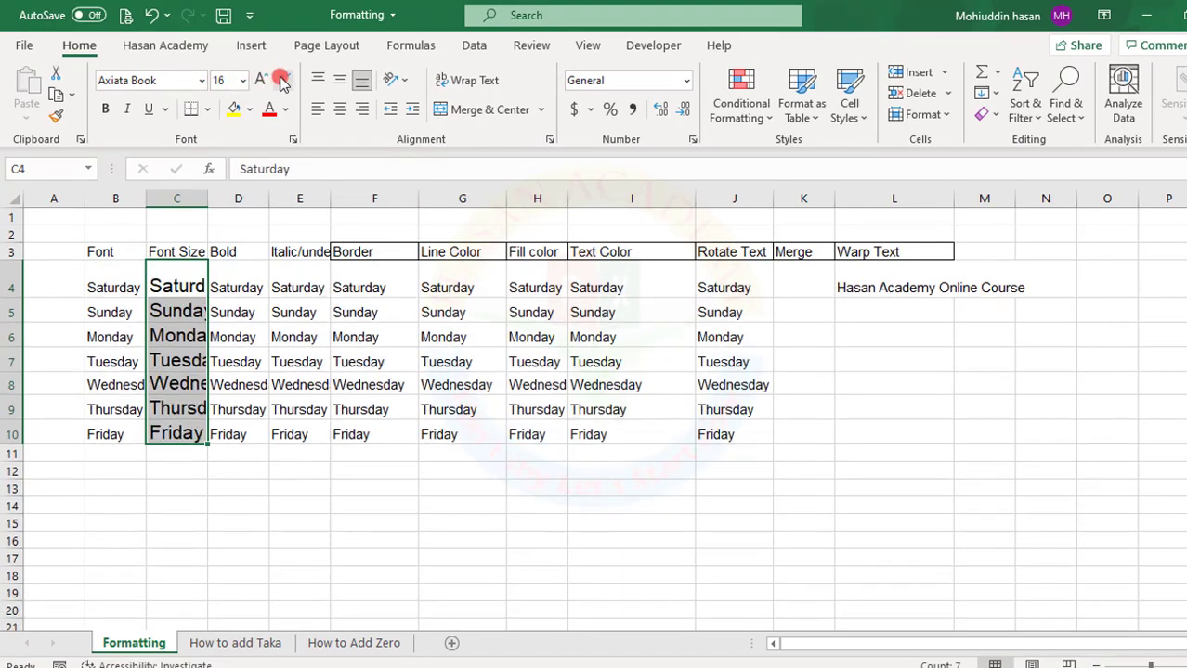
{"action": "left_click", "coordinate": [282, 81]}
{"action": "left_click", "coordinate": [282, 82]}
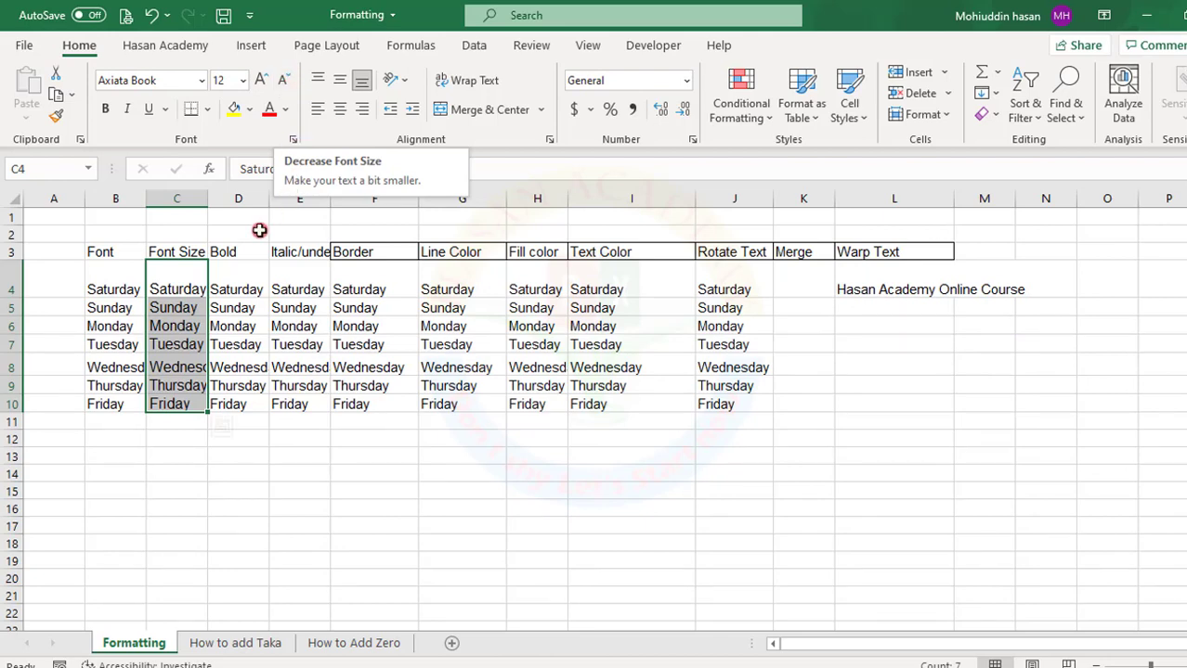
Make the weekday names in D4:D10 under the Bold heading bold.
{"action": "left_click_drag", "start_coordinate": [228, 268], "coordinate": [247, 405]}
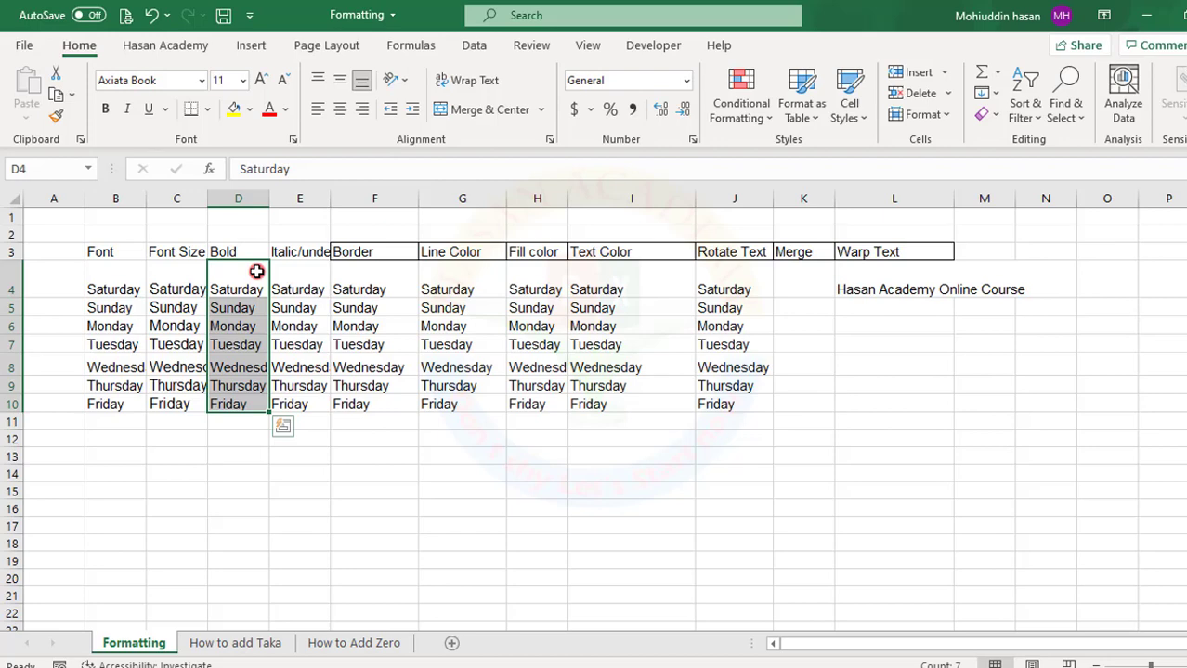
{"action": "left_click", "coordinate": [99, 116]}
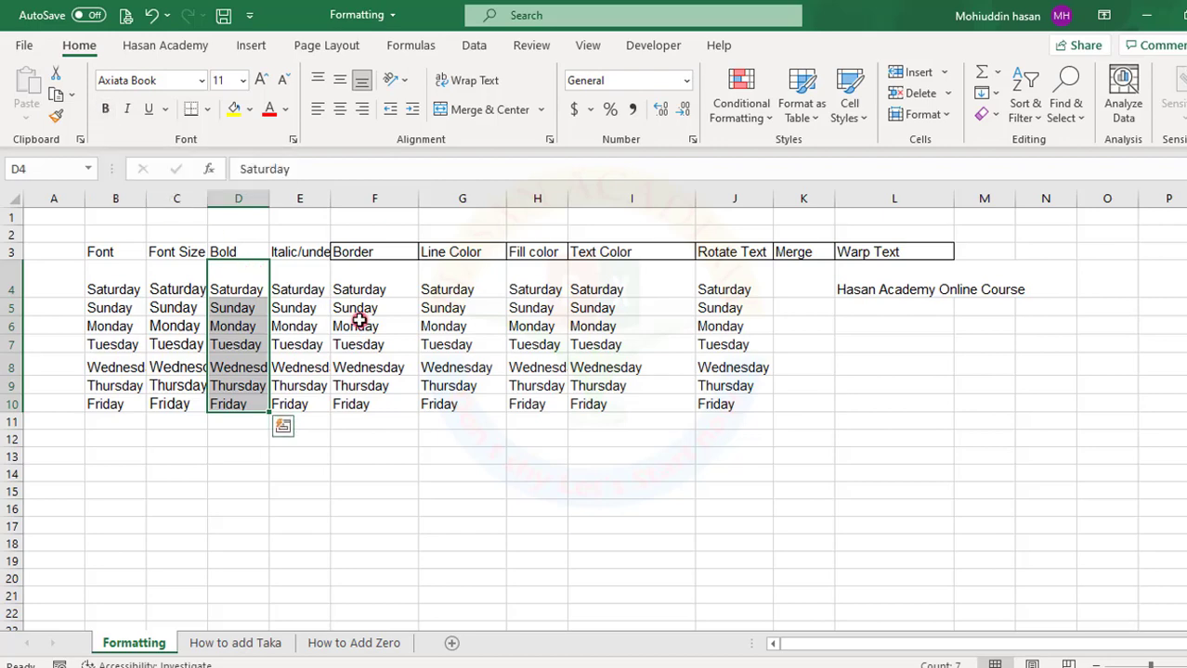
{"action": "key", "text": "ctrl+b"}
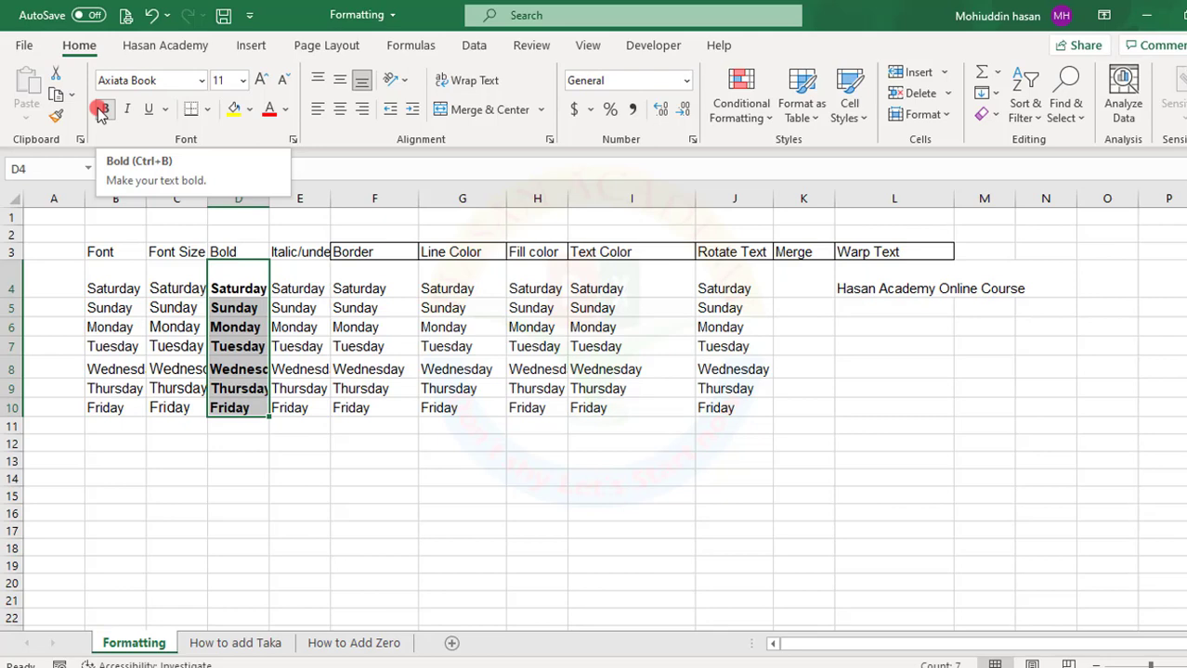
Try italic on the weekday names in E4:E10, switching it on and off repeatedly and leaving it off.
{"action": "left_click_drag", "start_coordinate": [295, 283], "coordinate": [290, 406]}
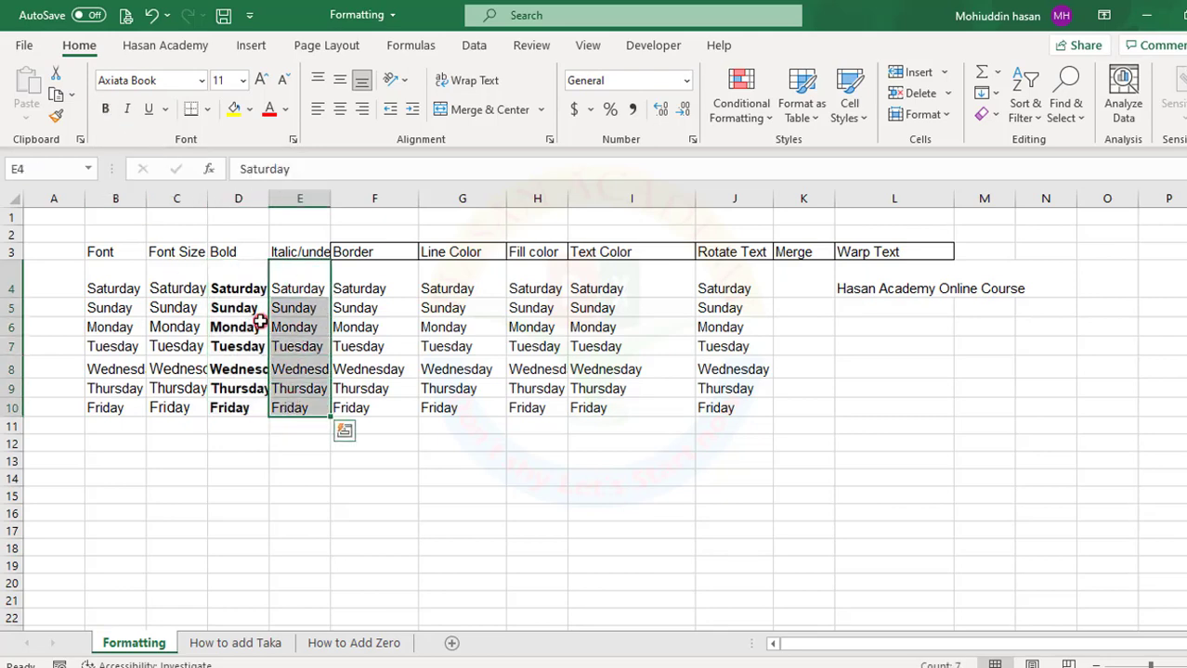
{"action": "left_click", "coordinate": [127, 110]}
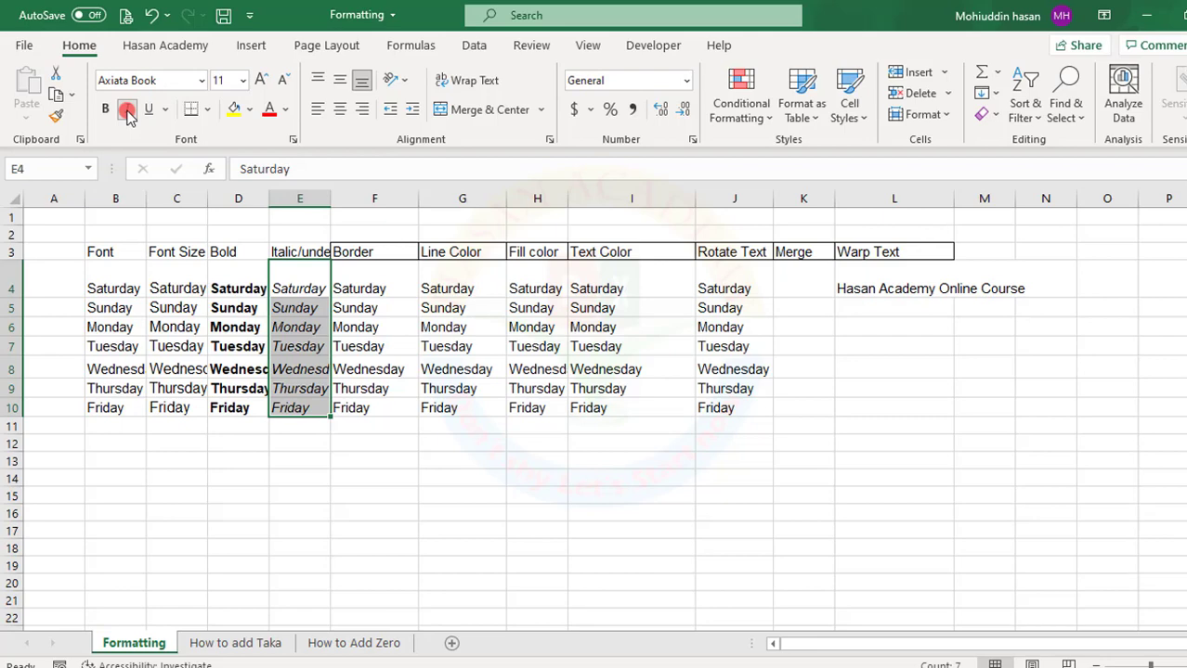
{"action": "left_click", "coordinate": [127, 110]}
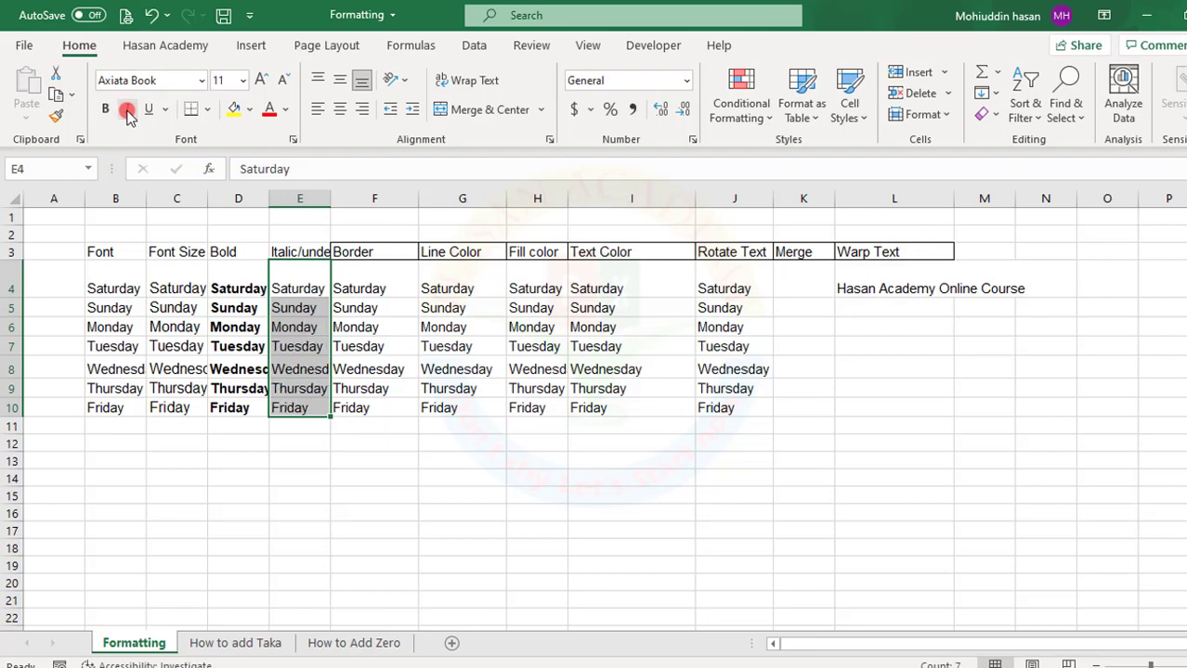
{"action": "left_click", "coordinate": [127, 110]}
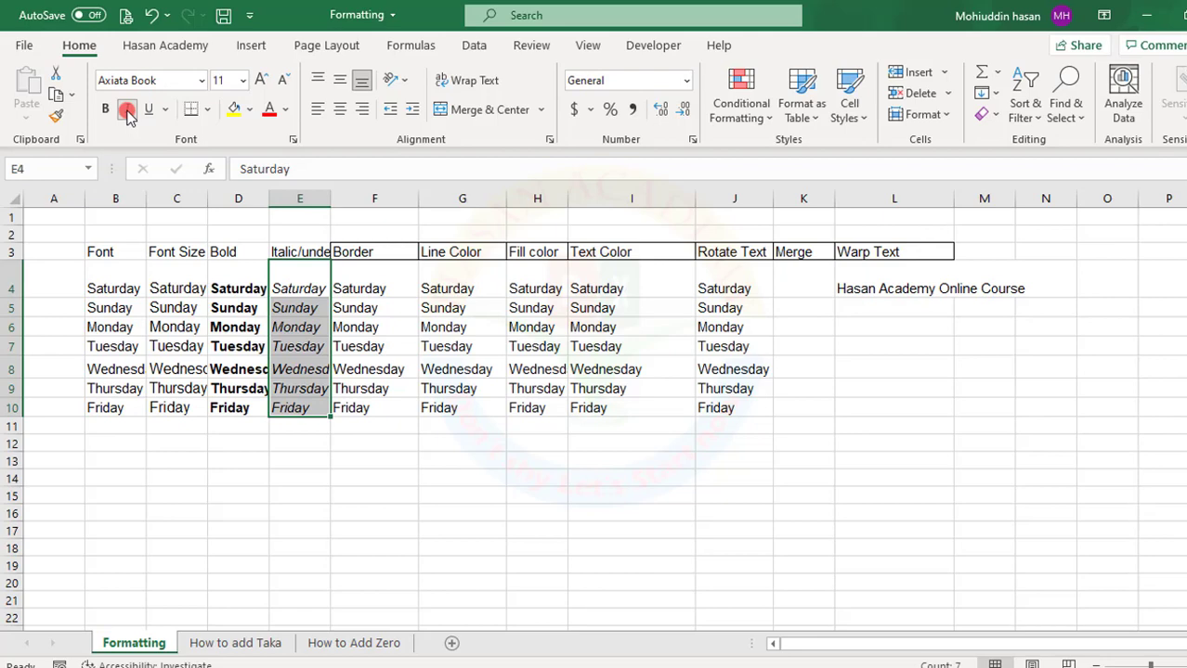
{"action": "left_click", "coordinate": [127, 111]}
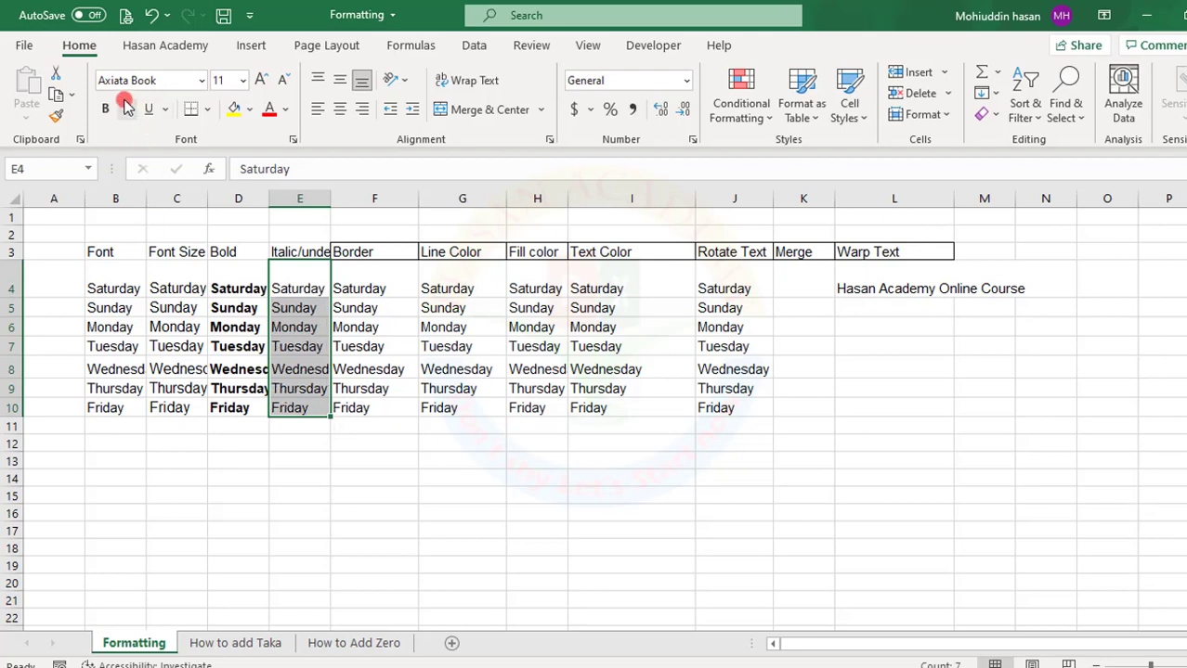
{"action": "left_click", "coordinate": [127, 113]}
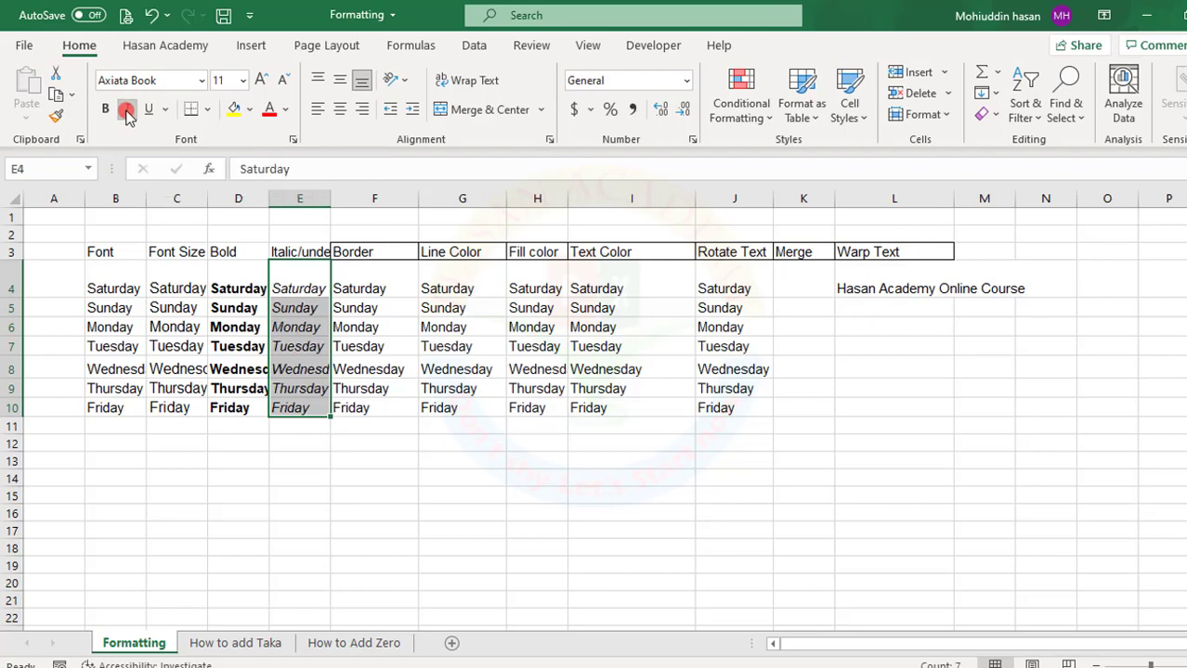
{"action": "left_click", "coordinate": [127, 113]}
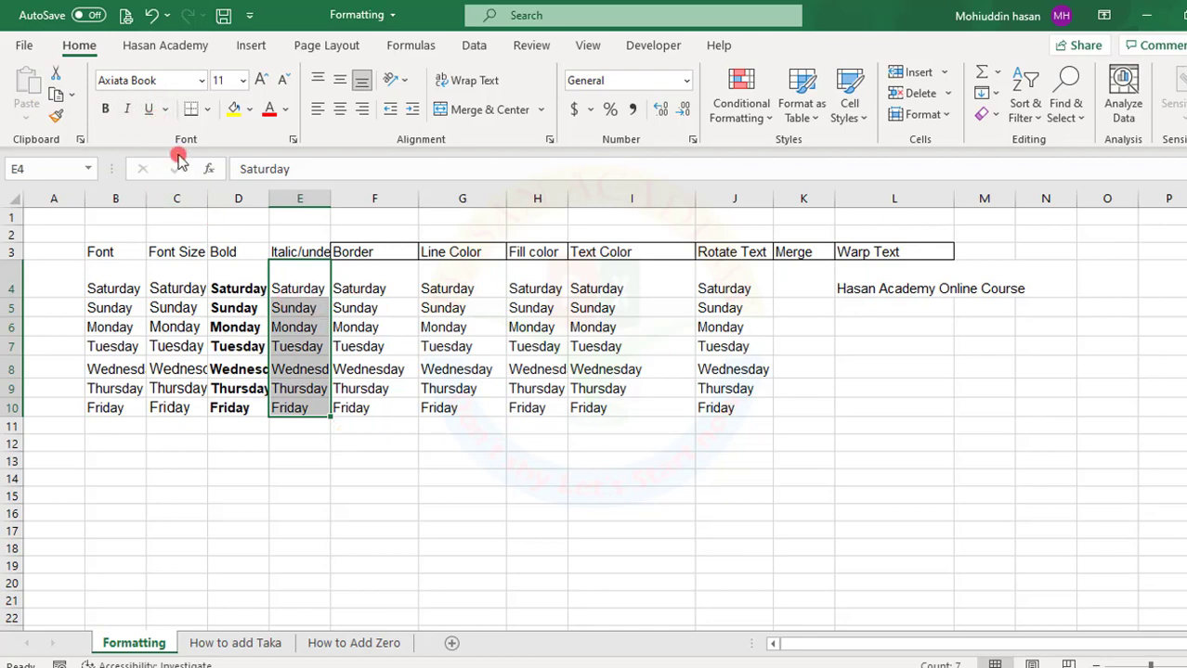
Apply a single underline to the weekday names in E4:E10.
{"action": "left_click", "coordinate": [152, 111]}
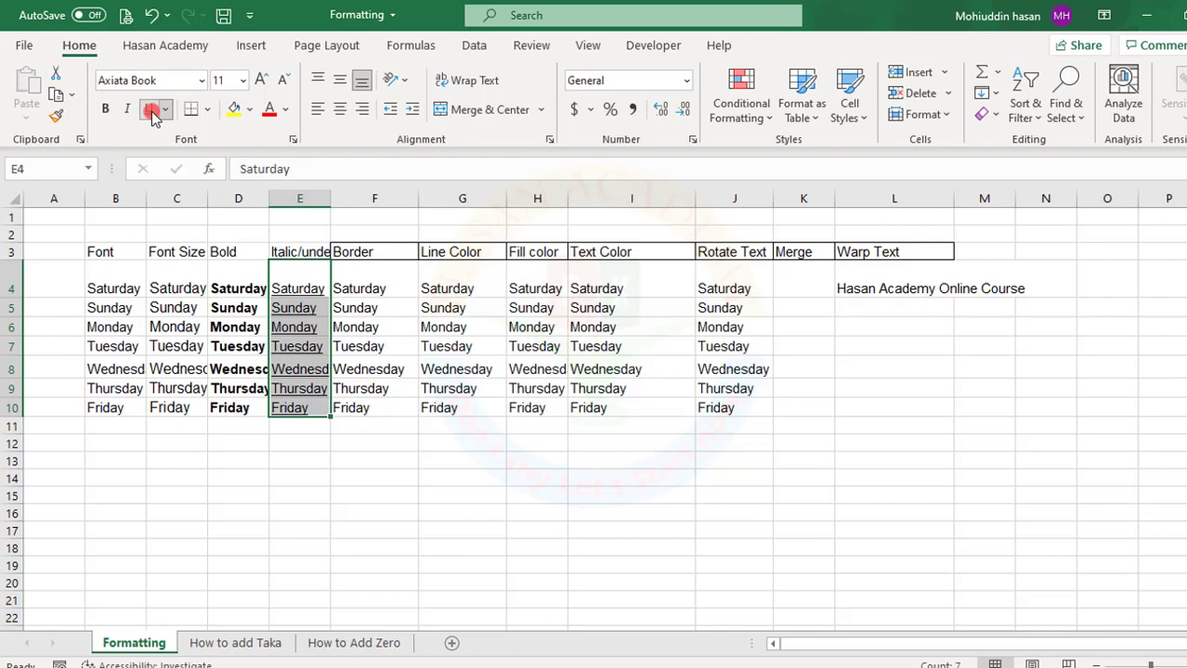
{"action": "left_click", "coordinate": [225, 465]}
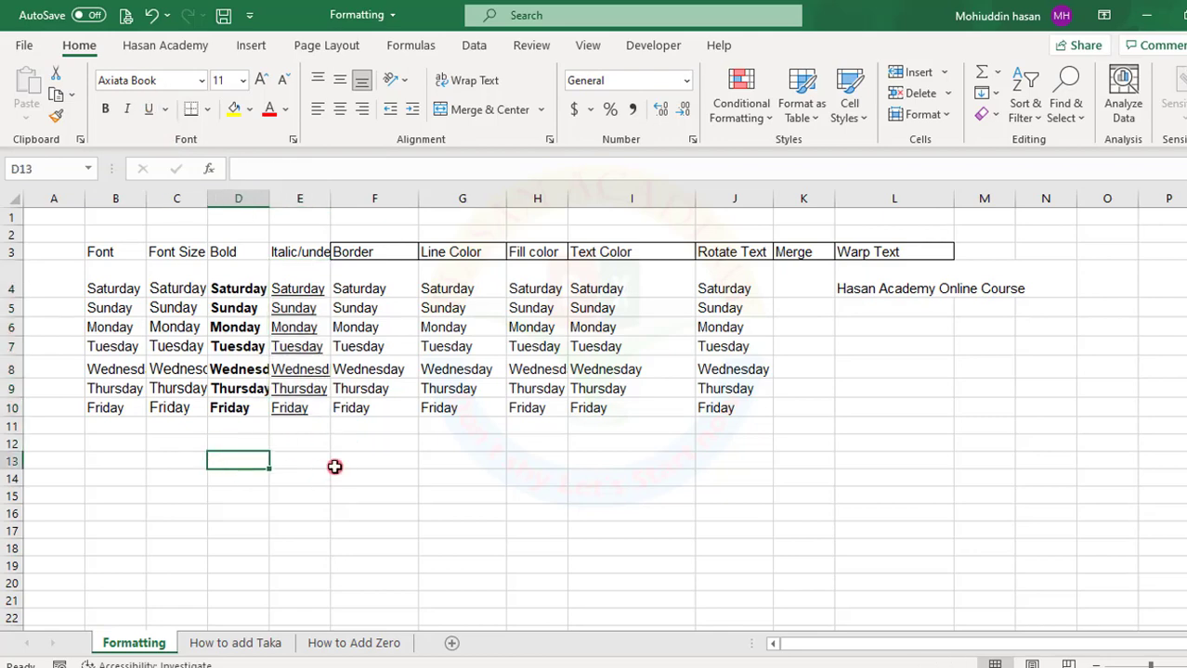
Enter the number 789876 in cell E13 below the weekday list.
{"action": "left_click", "coordinate": [294, 461]}
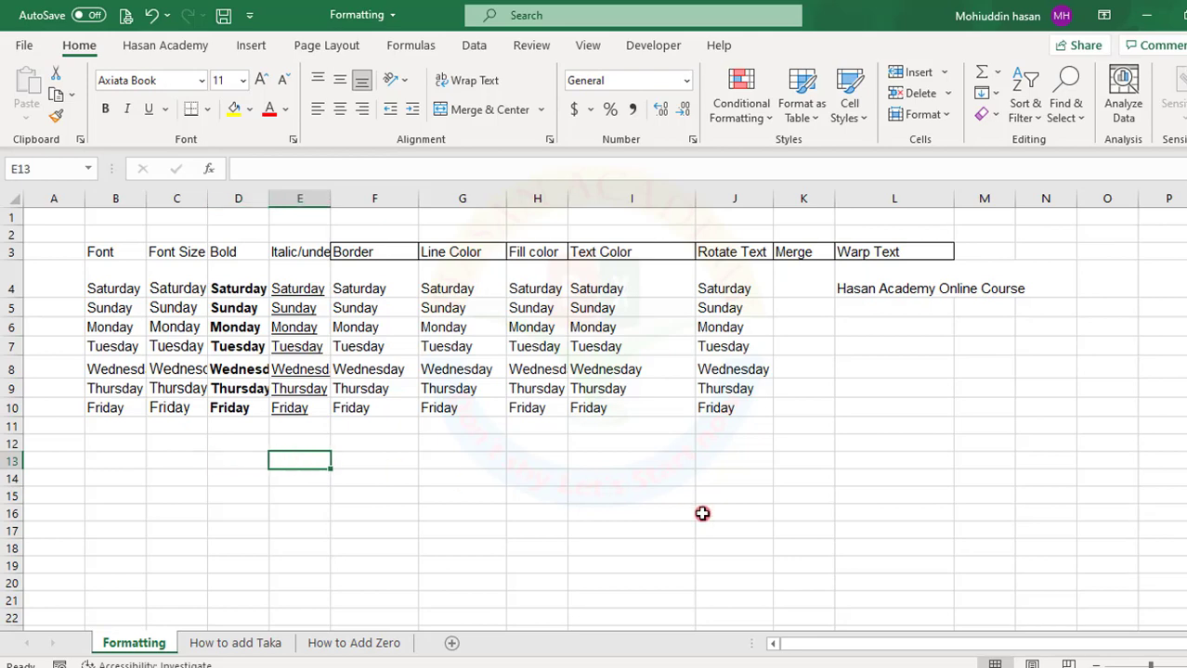
{"action": "type", "text": "7898"}
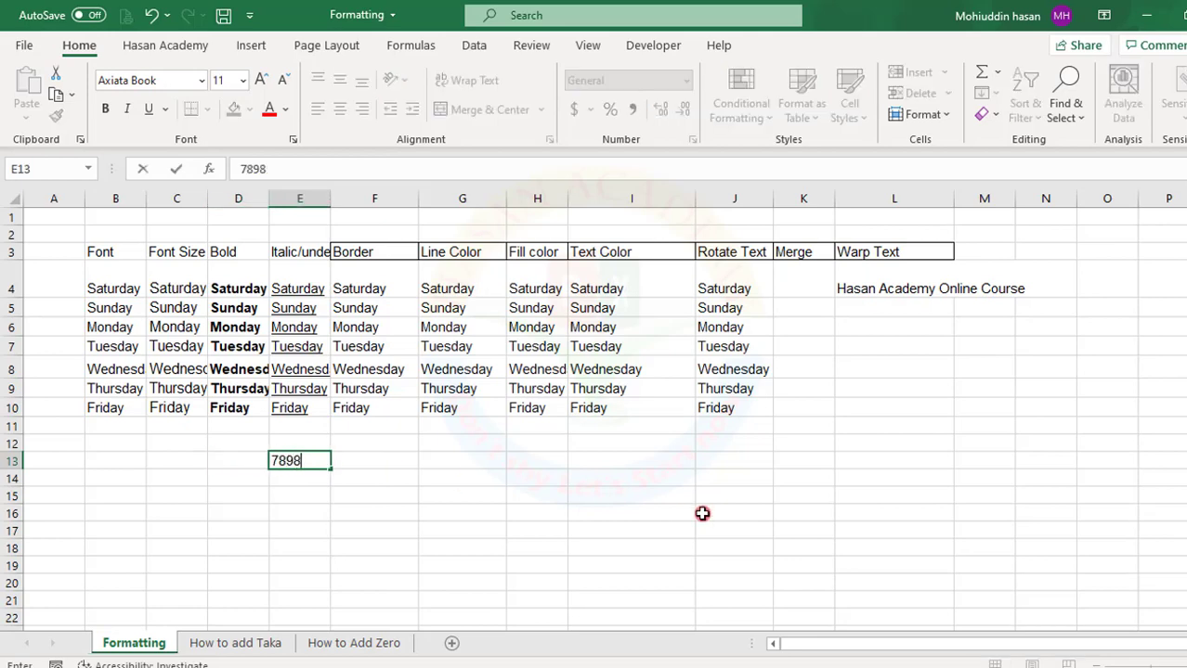
{"action": "type", "text": "76"}
{"action": "left_click", "coordinate": [431, 535]}
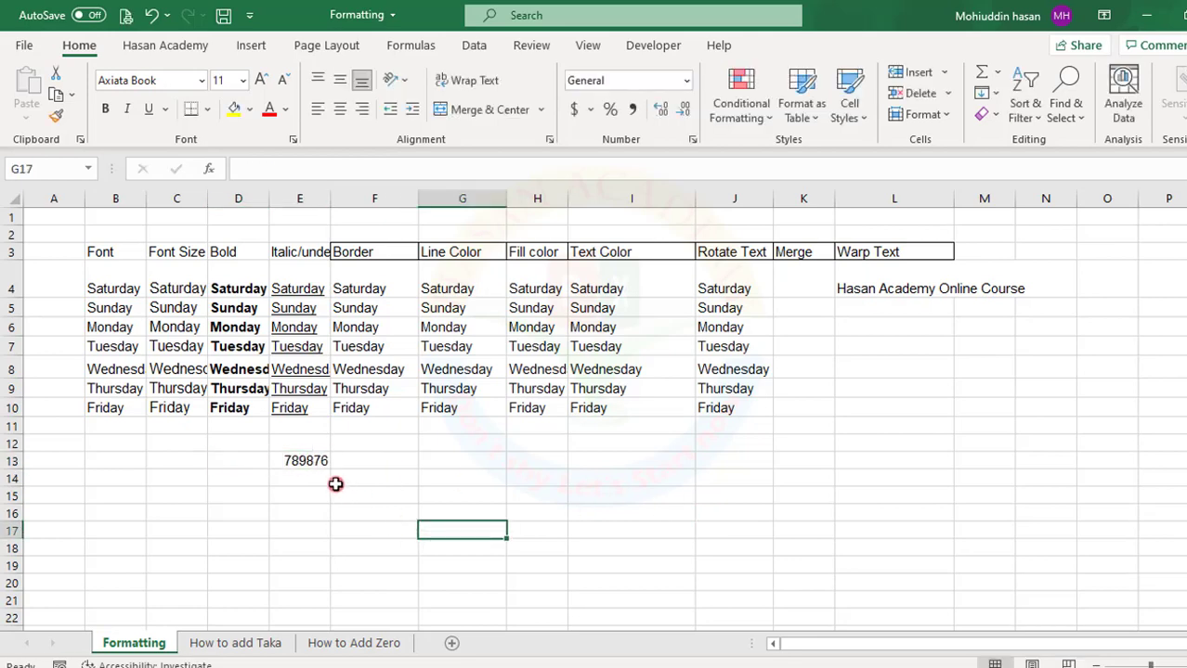
Apply a double underline to the number in cell E13.
{"action": "left_click", "coordinate": [304, 458]}
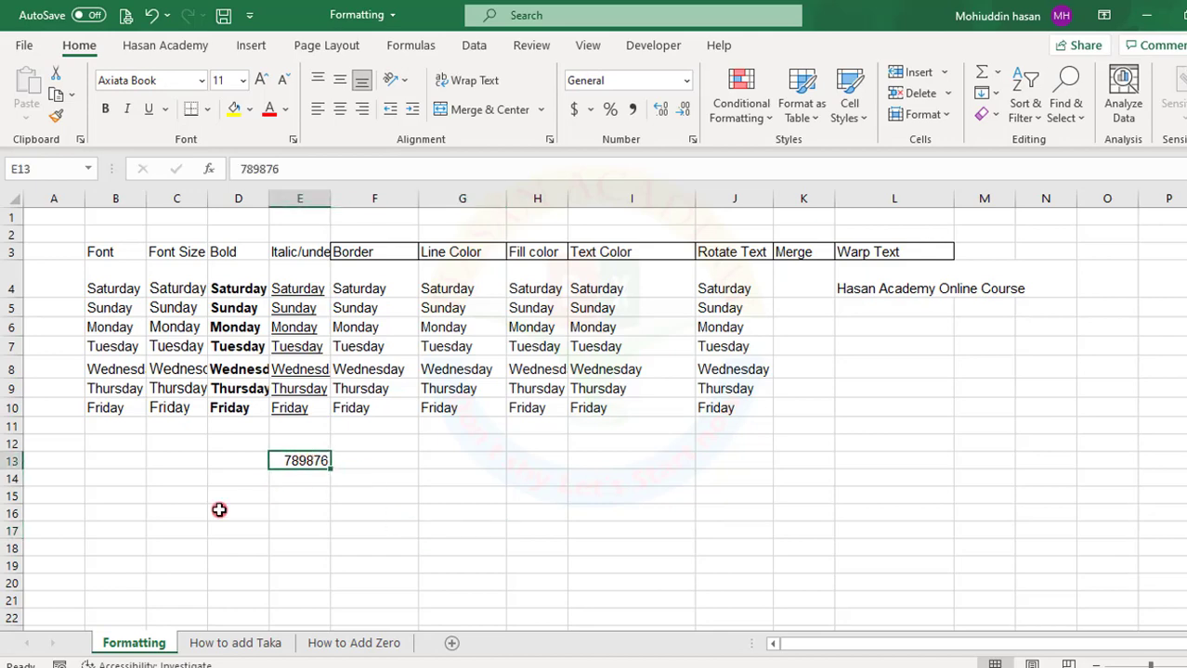
{"action": "left_click", "coordinate": [165, 109]}
{"action": "left_click", "coordinate": [178, 164]}
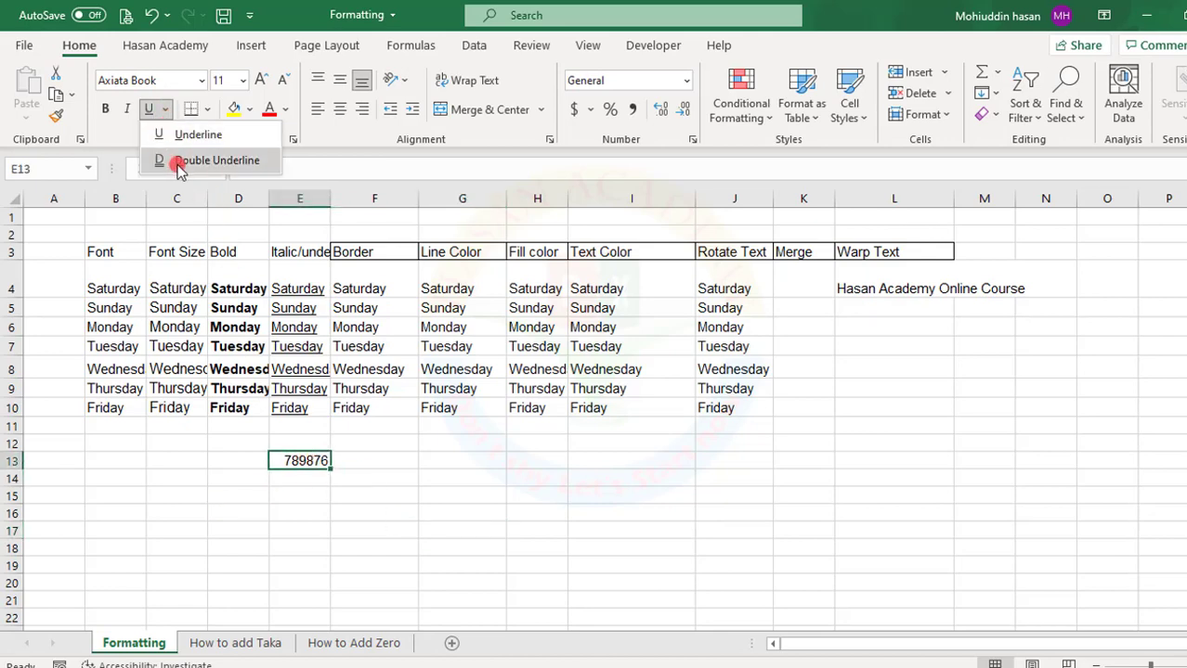
{"action": "left_click", "coordinate": [399, 578]}
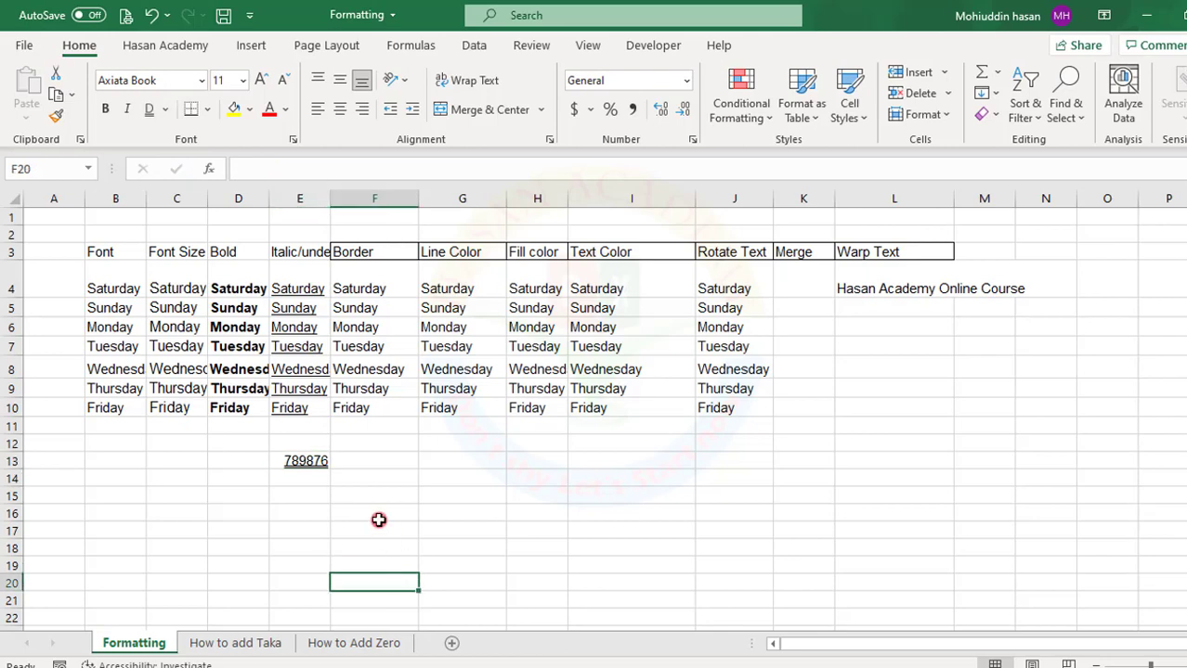
Apply the Double Underline format to the empty cell F16.
{"action": "mouse_move", "coordinate": [368, 496]}
{"action": "left_mouse_down"}
{"action": "mouse_move", "coordinate": [357, 501]}
{"action": "mouse_move", "coordinate": [372, 518]}
{"action": "left_mouse_up"}
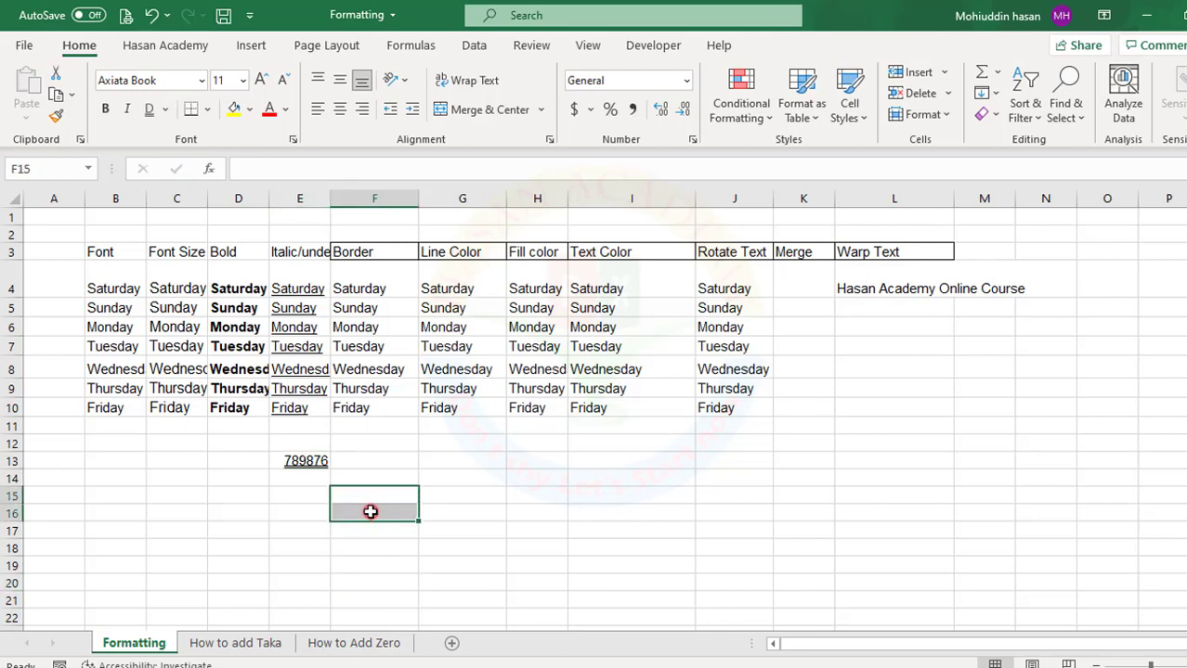
{"action": "left_click", "coordinate": [370, 511]}
{"action": "left_click", "coordinate": [146, 112]}
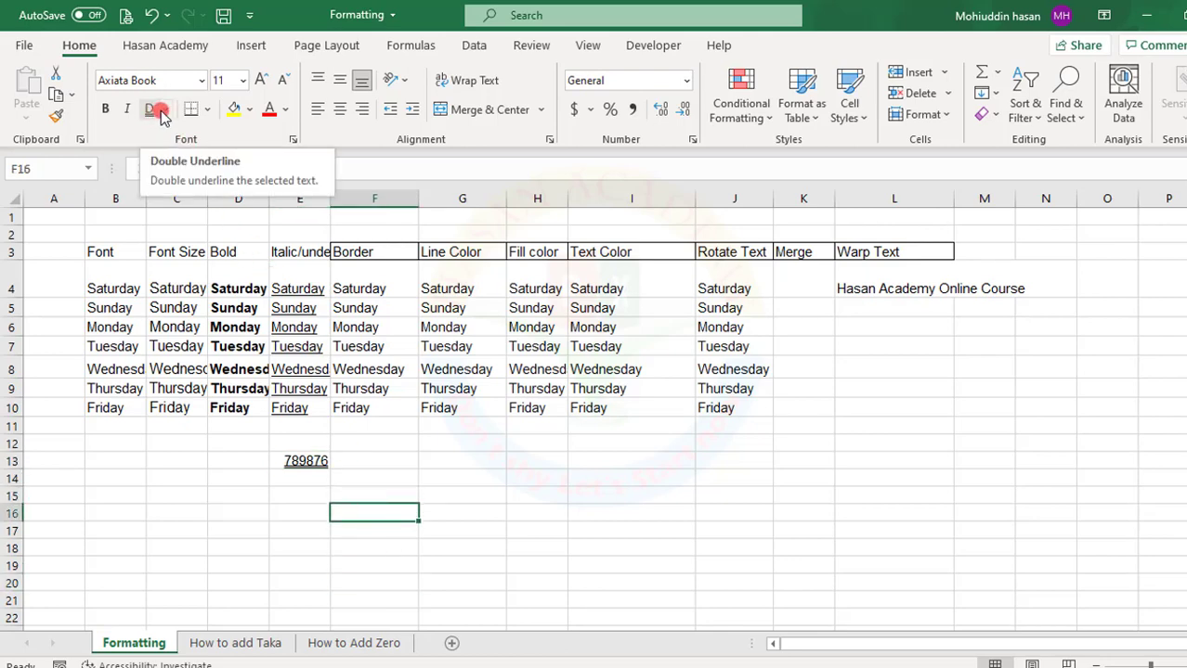
{"action": "left_click", "coordinate": [165, 109]}
{"action": "left_click", "coordinate": [174, 164]}
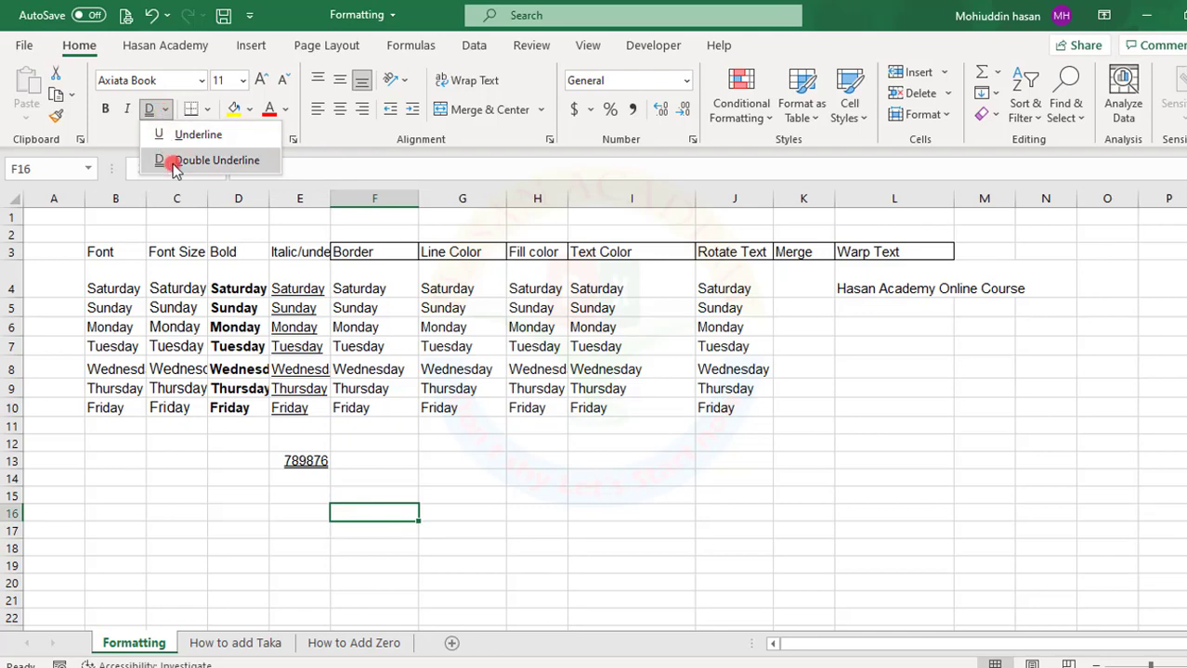
Remove the double underline format from the empty cell F16.
{"action": "left_click", "coordinate": [503, 548]}
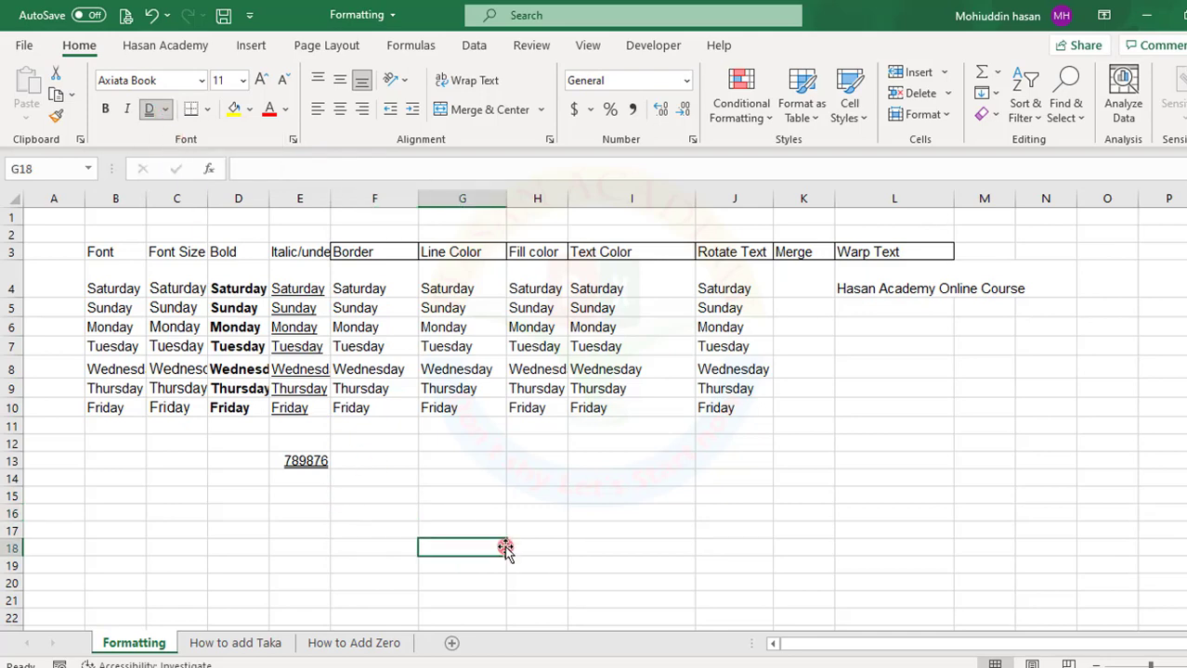
{"action": "left_click", "coordinate": [368, 514]}
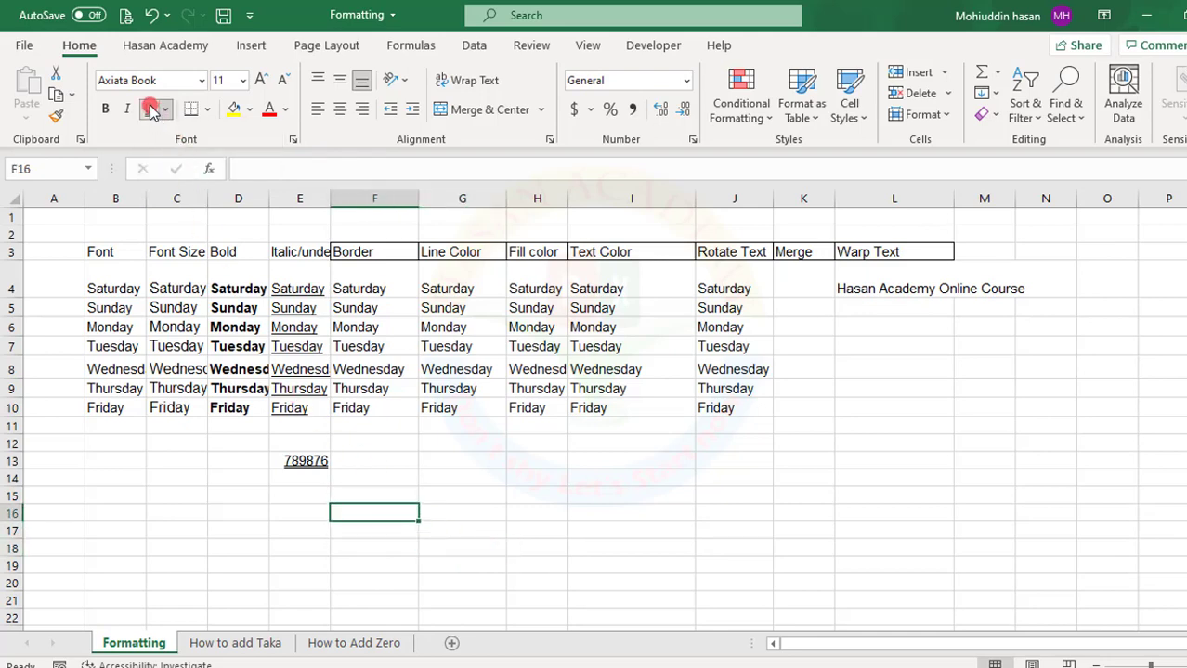
{"action": "left_click", "coordinate": [434, 414]}
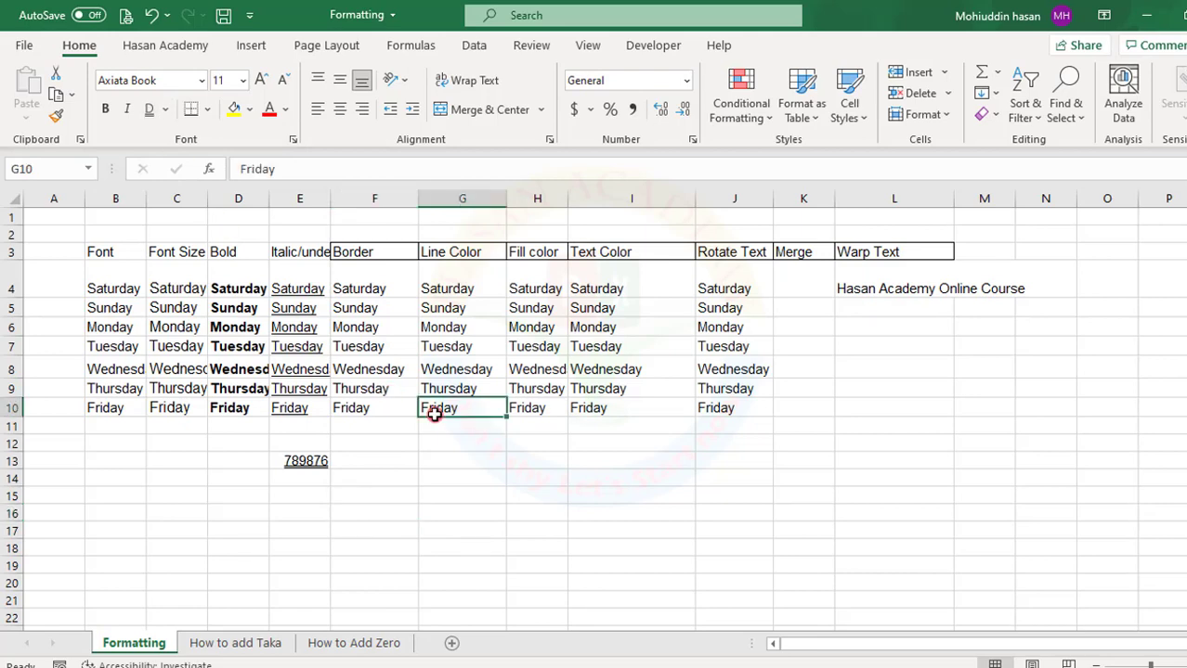
{"action": "left_click", "coordinate": [301, 466]}
{"action": "left_click", "coordinate": [381, 507]}
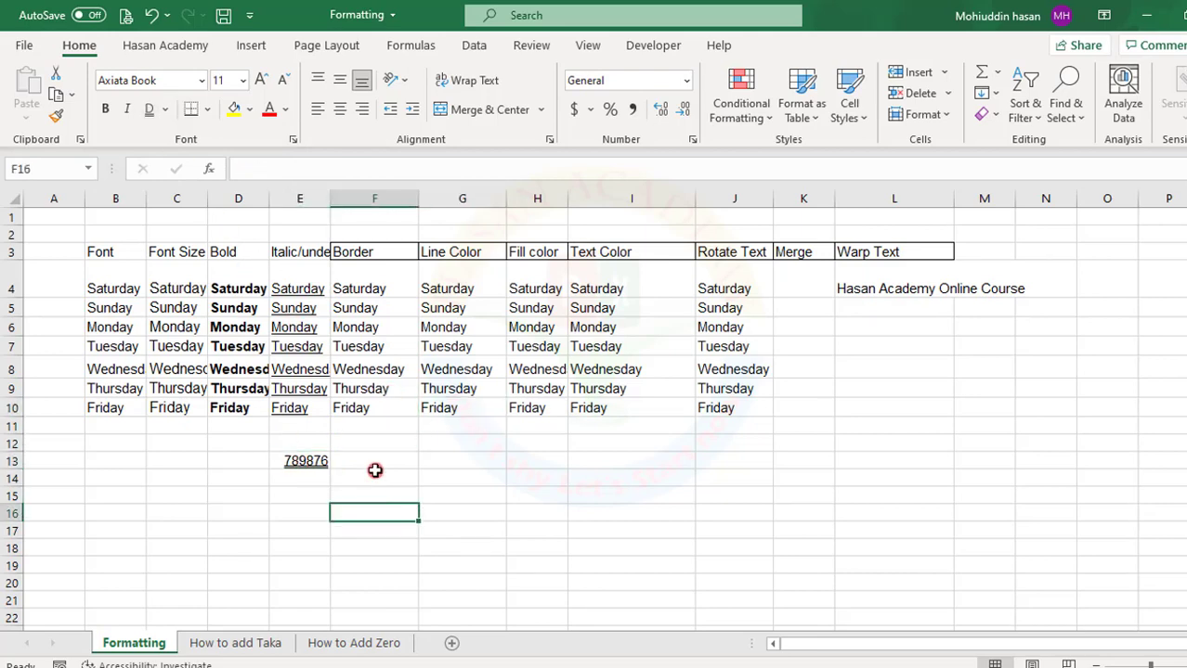
{"action": "left_click", "coordinate": [373, 460]}
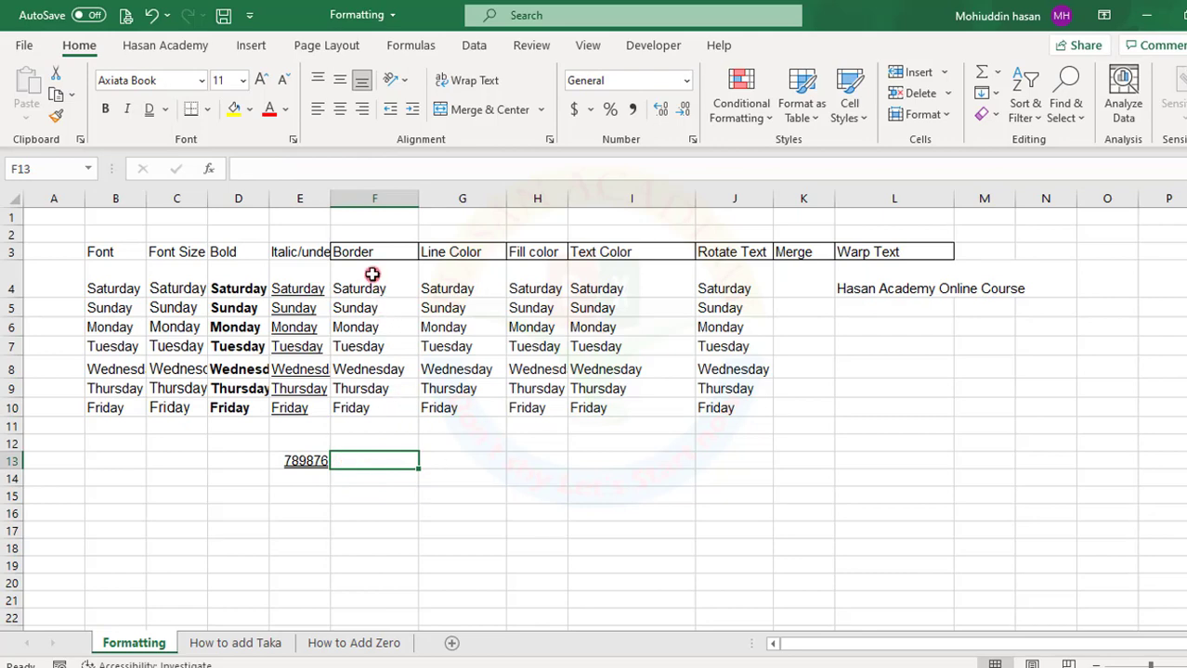
{"action": "left_click_drag", "start_coordinate": [397, 254], "coordinate": [929, 255]}
{"action": "left_click", "coordinate": [577, 386]}
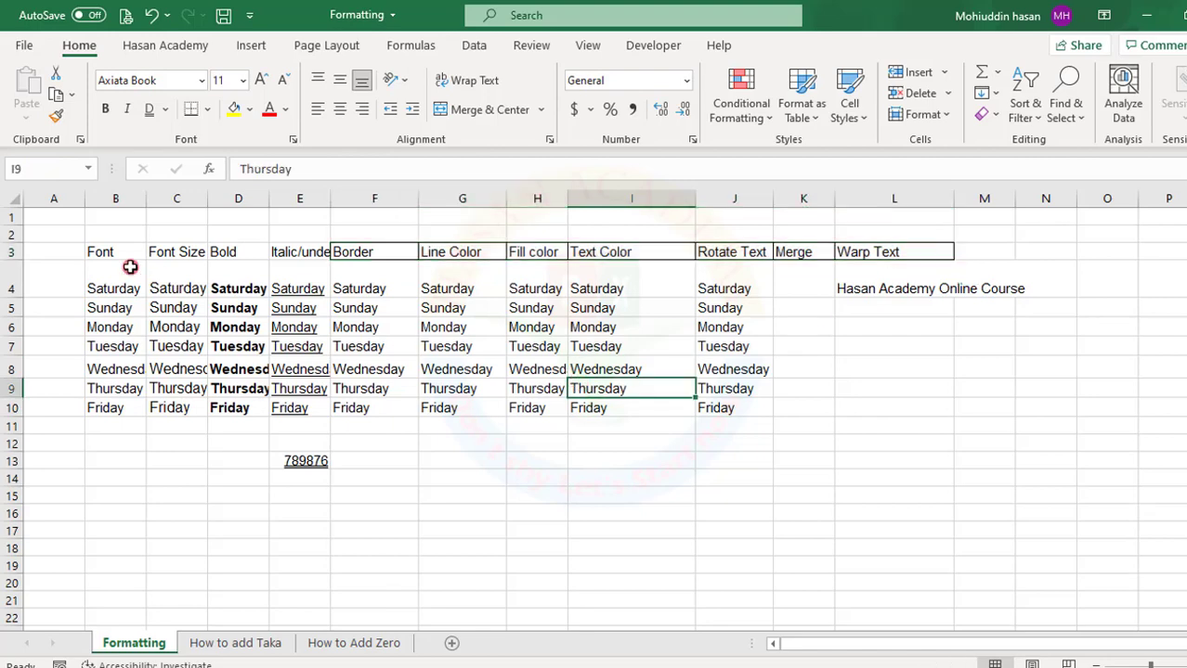
Apply All Borders to the whole weekday table B3:L10.
{"action": "mouse_move", "coordinate": [109, 252]}
{"action": "left_mouse_down"}
{"action": "mouse_move", "coordinate": [398, 355]}
{"action": "mouse_move", "coordinate": [802, 400]}
{"action": "mouse_move", "coordinate": [922, 392]}
{"action": "mouse_move", "coordinate": [917, 415]}
{"action": "left_mouse_up"}
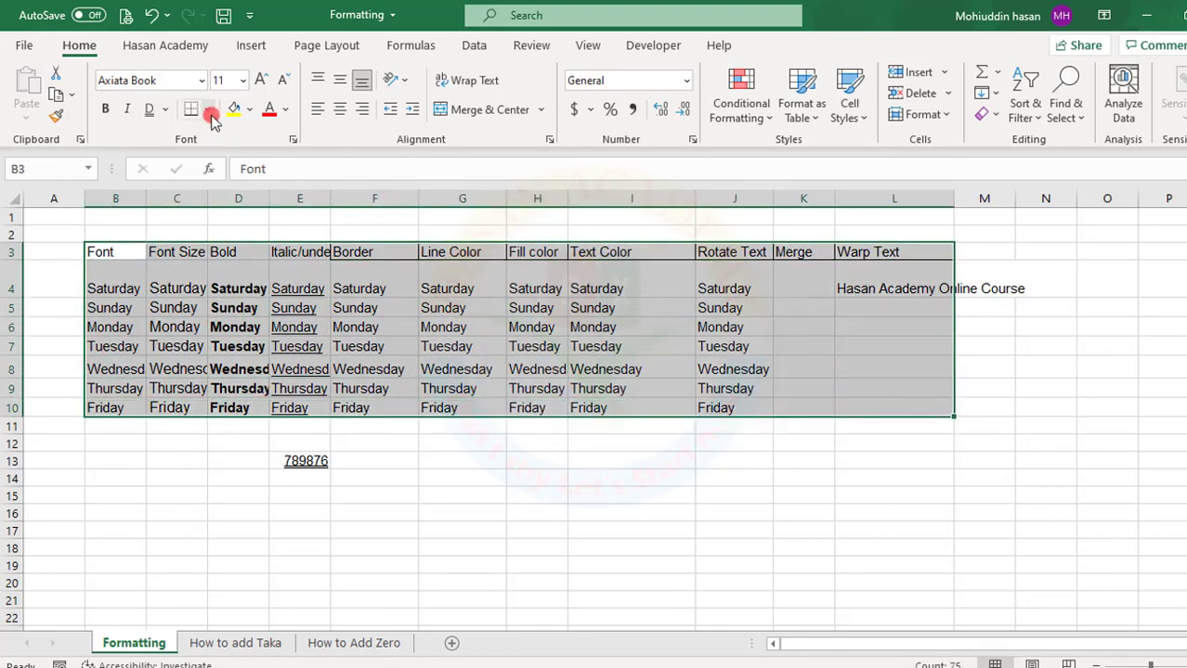
{"action": "left_click", "coordinate": [206, 109]}
{"action": "left_click", "coordinate": [219, 292]}
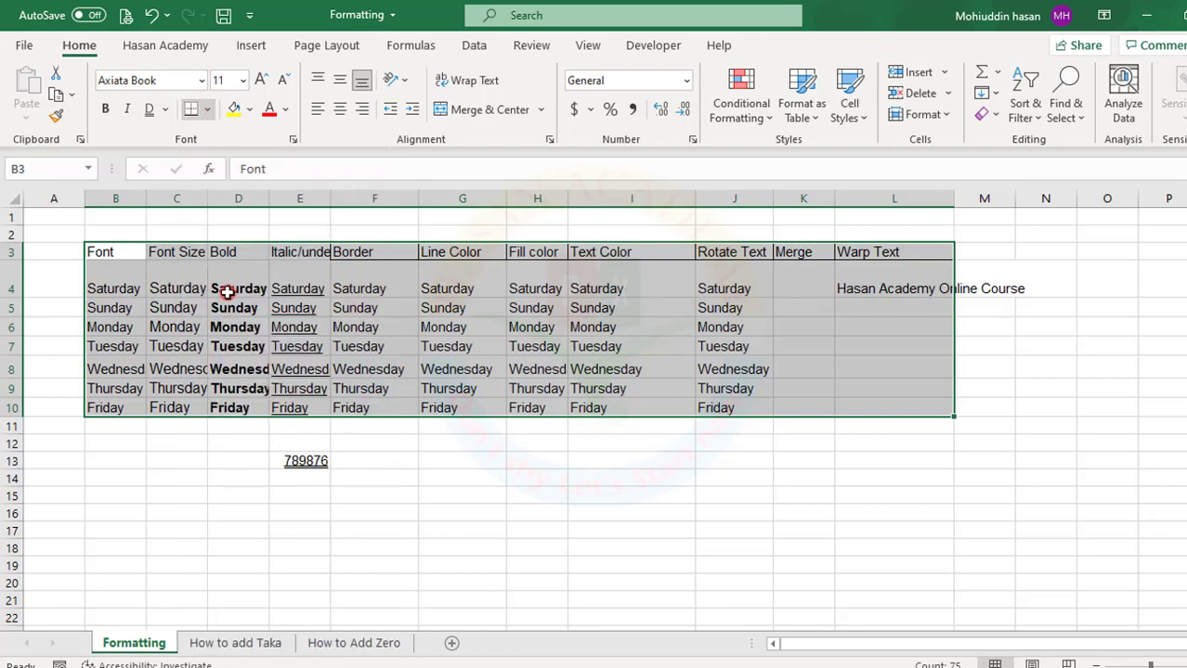
Clear the borders of the table B3:L10 with No Border.
{"action": "left_click", "coordinate": [206, 110]}
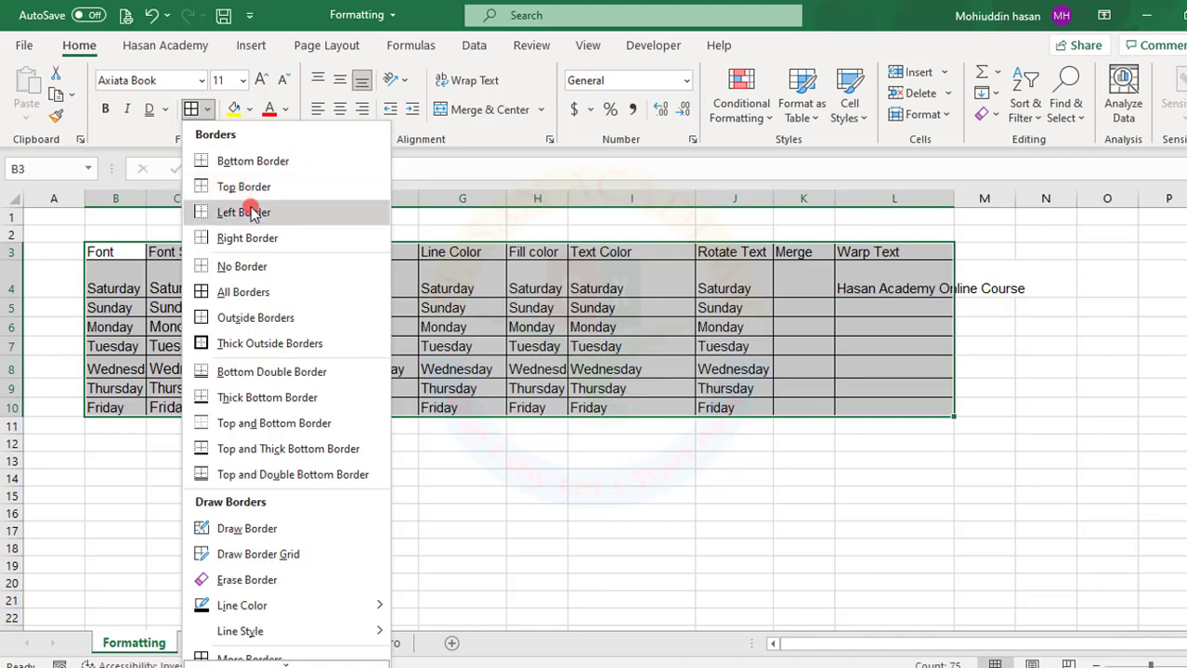
{"action": "left_click", "coordinate": [243, 266]}
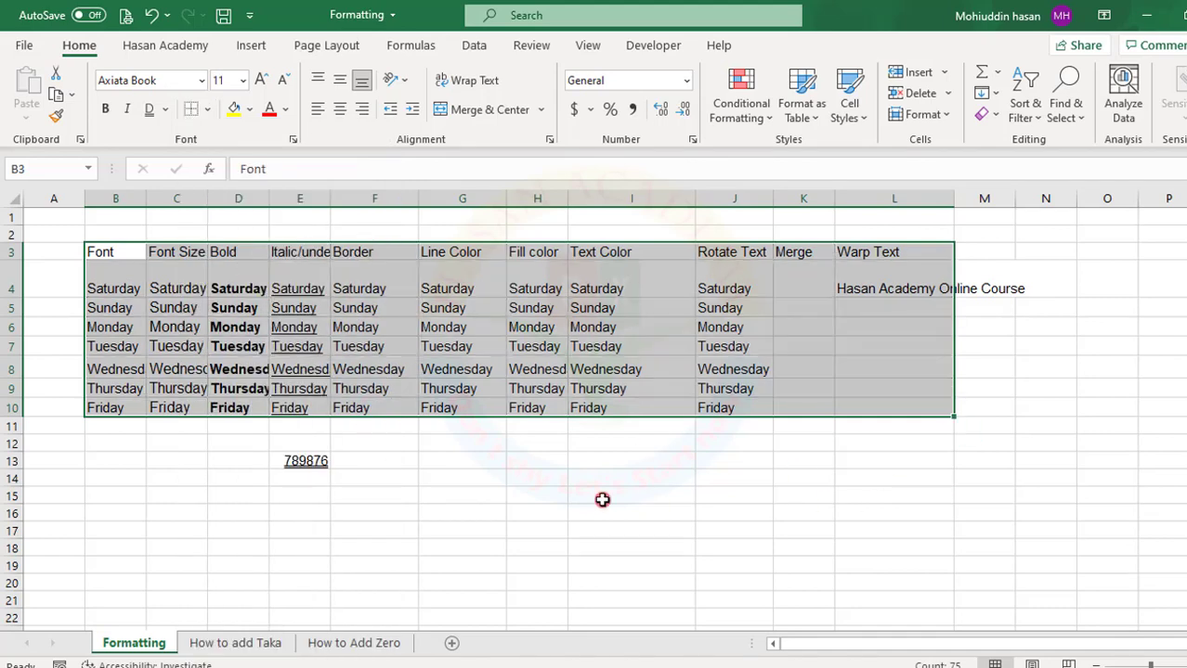
{"action": "left_click", "coordinate": [600, 497]}
Reapply All Borders to the table range B3:L10.
{"action": "left_click_drag", "start_coordinate": [123, 261], "coordinate": [872, 408]}
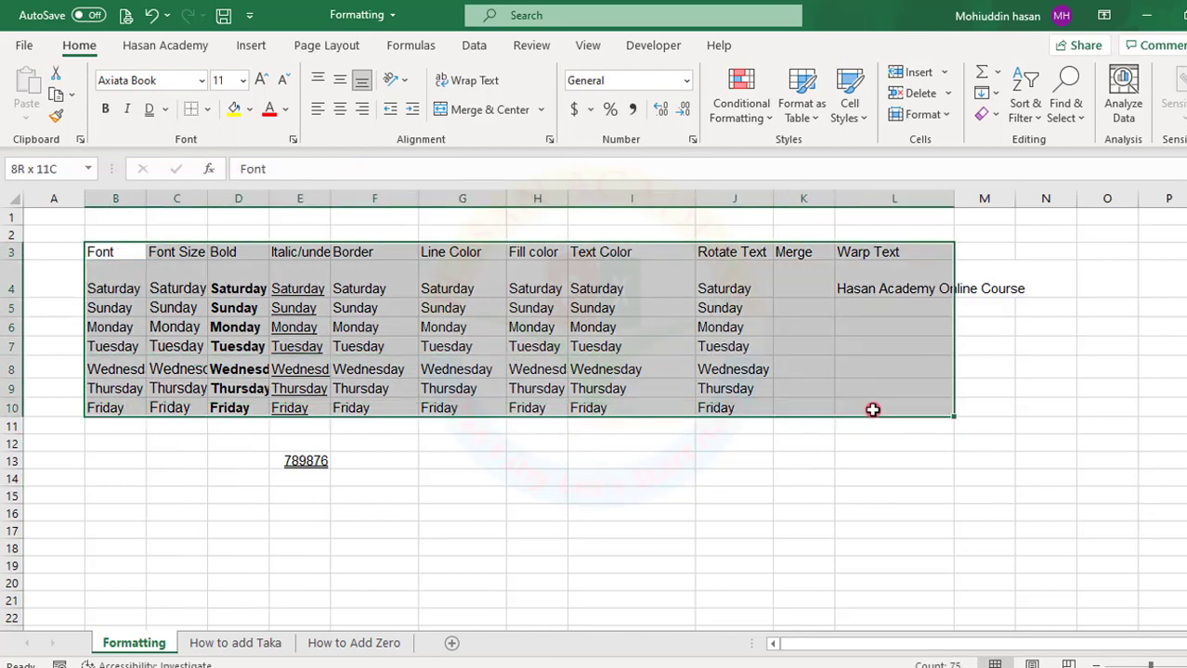
{"action": "left_click", "coordinate": [207, 109]}
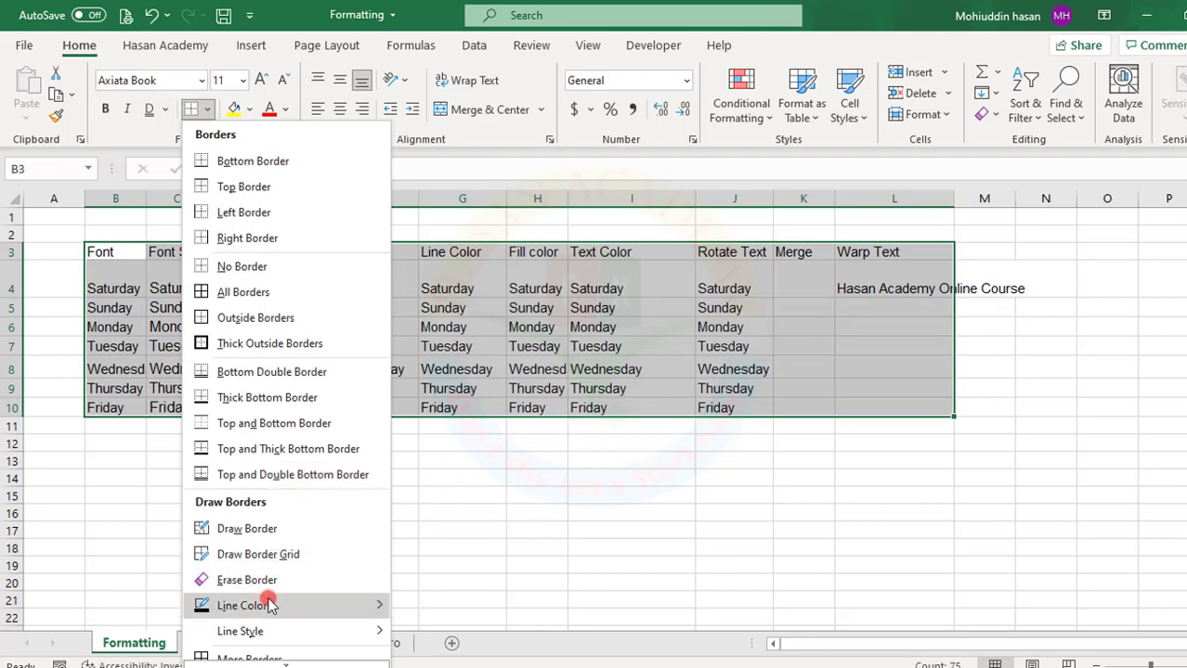
{"action": "left_click", "coordinate": [208, 293]}
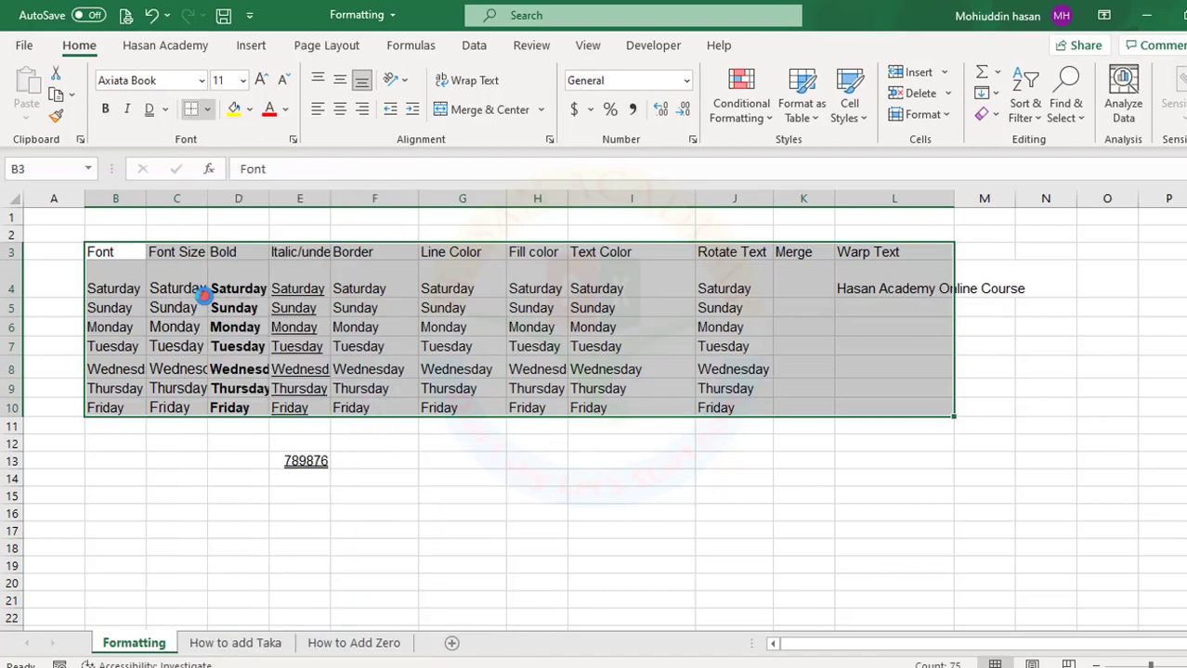
Set the border line color to standard Red and draw a border line beneath the Font and Font Size headings.
{"action": "left_click", "coordinate": [207, 109]}
{"action": "mouse_move", "coordinate": [265, 605]}
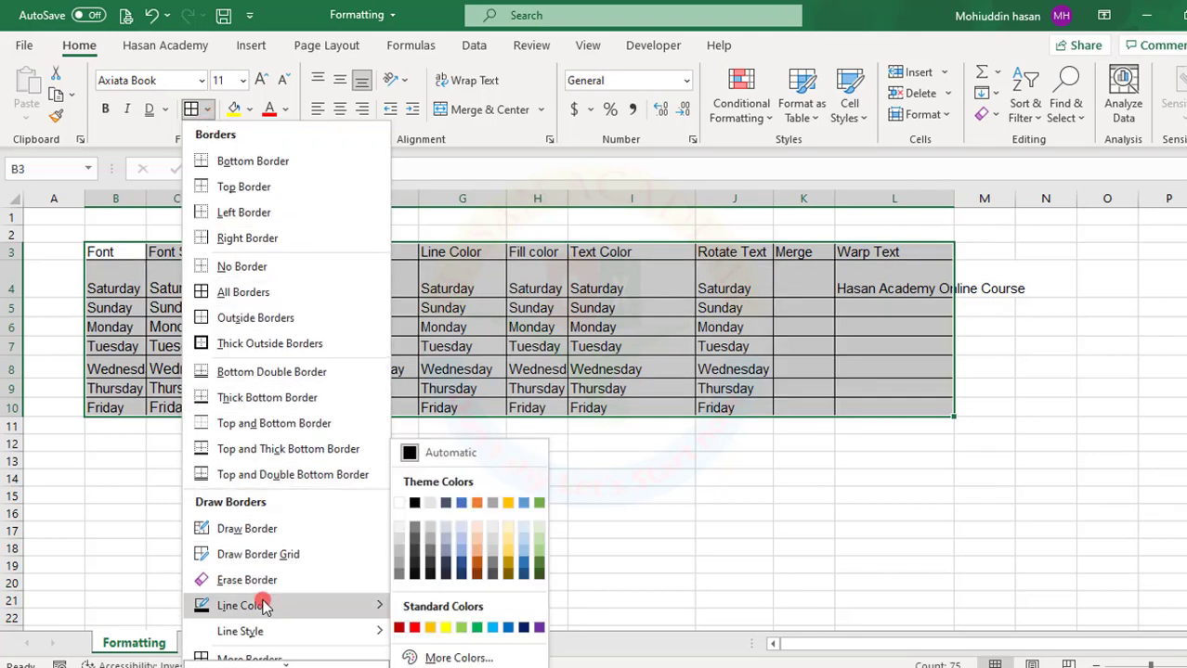
{"action": "left_click", "coordinate": [417, 629]}
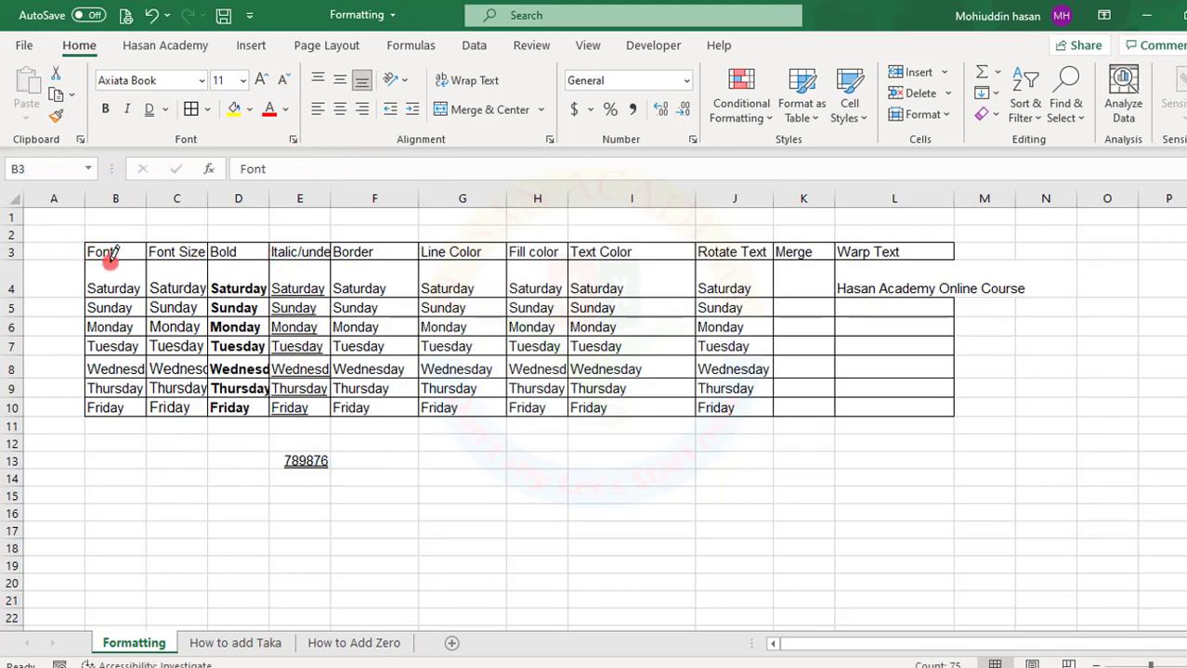
{"action": "left_click_drag", "start_coordinate": [111, 261], "coordinate": [240, 261]}
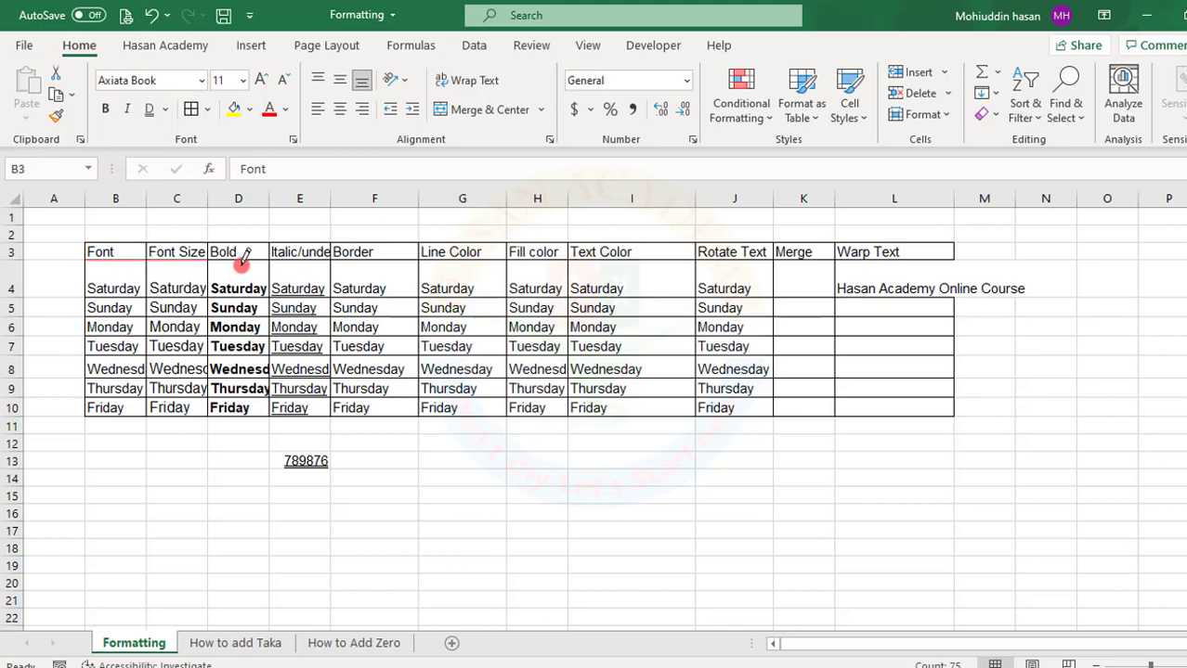
Save the workbook and apply All Borders in red to the table B3:L10.
{"action": "key", "text": "ctrl+a"}
{"action": "key", "text": "ctrl+s"}
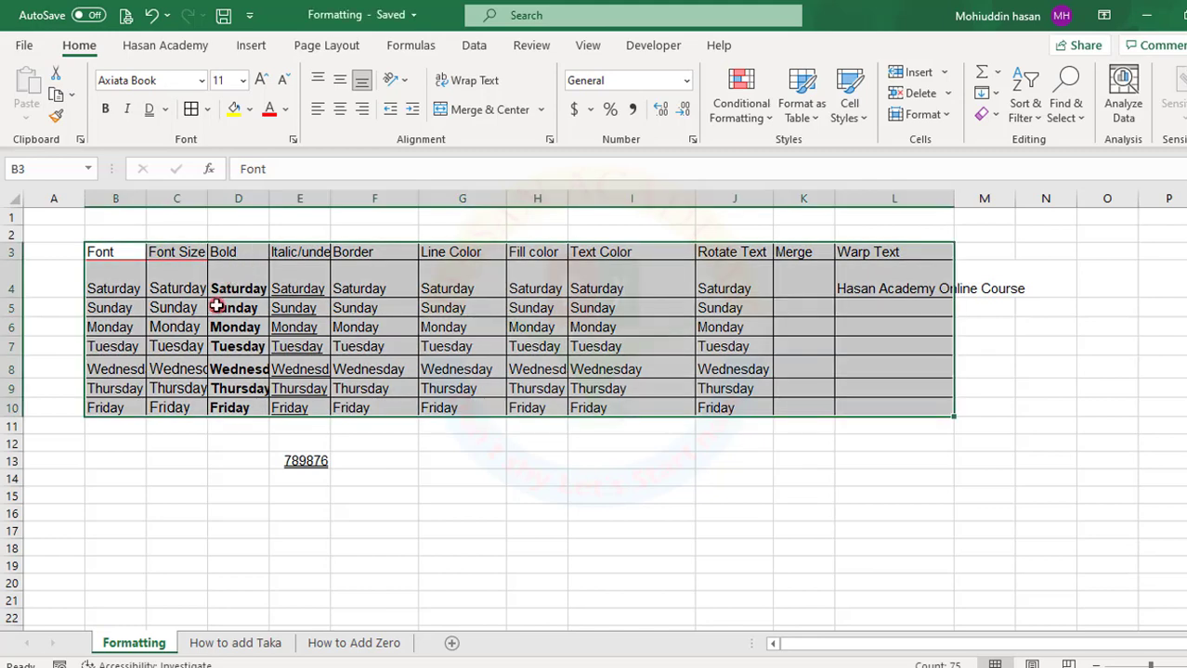
{"action": "left_click", "coordinate": [217, 307]}
{"action": "left_click_drag", "start_coordinate": [99, 251], "coordinate": [950, 411]}
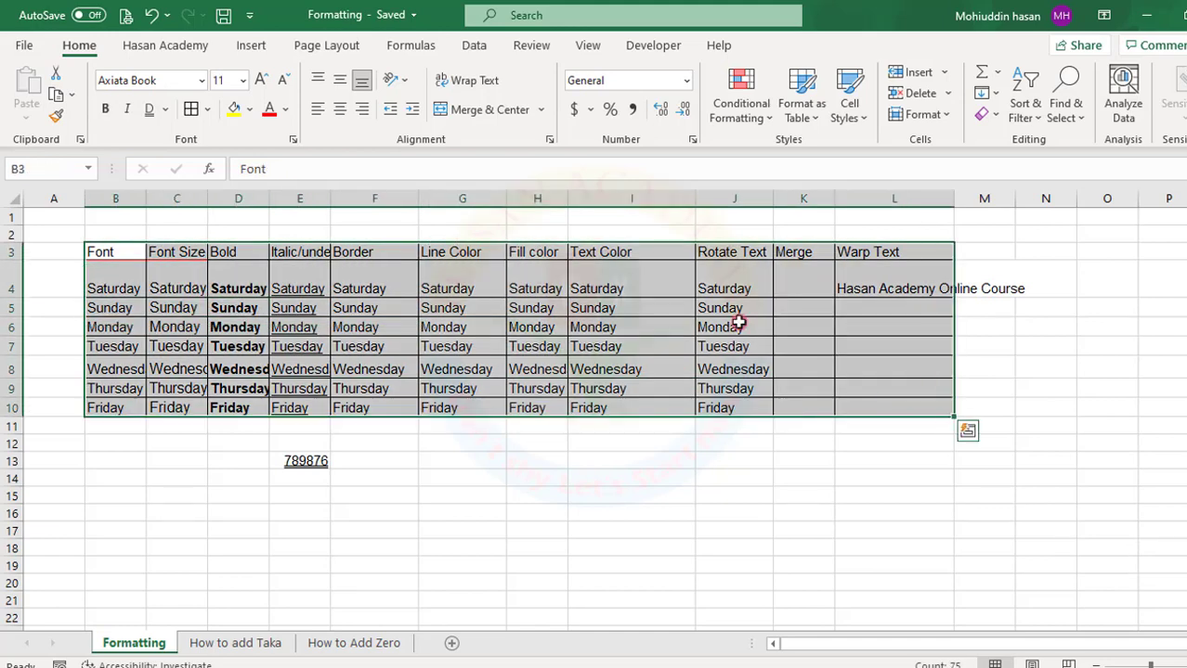
{"action": "left_click", "coordinate": [190, 108]}
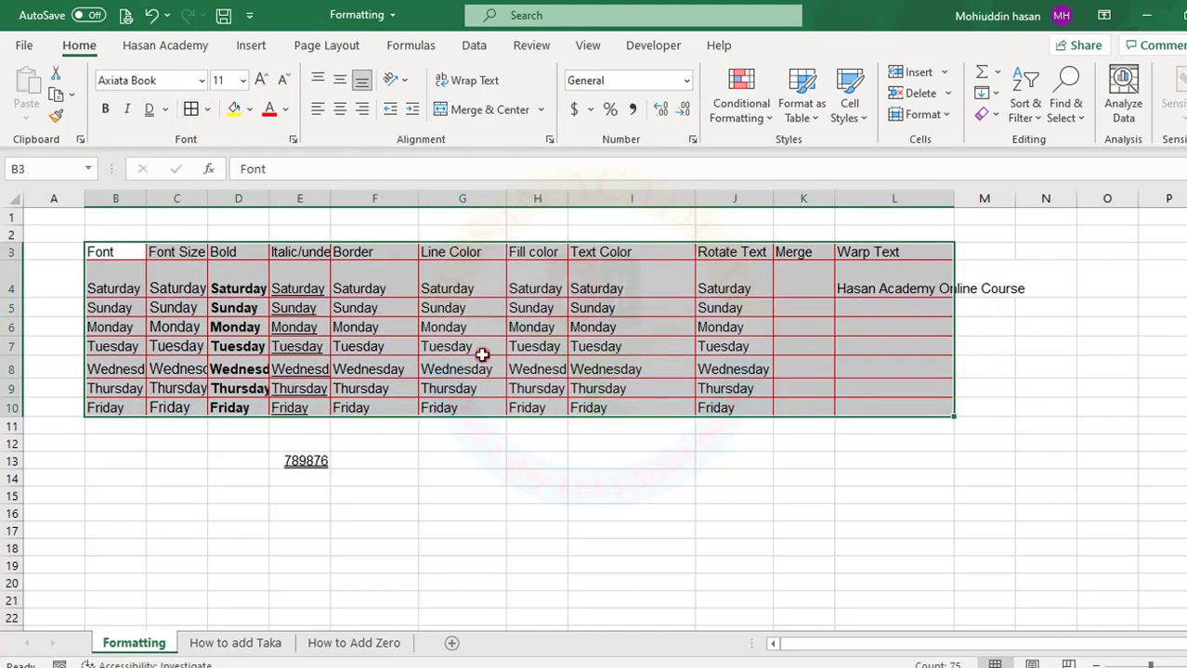
Draw red outline borders around F12:G12, H13:J13, L13:M14, F17:I17 and C15:D16 with Draw Border.
{"action": "left_click", "coordinate": [207, 109]}
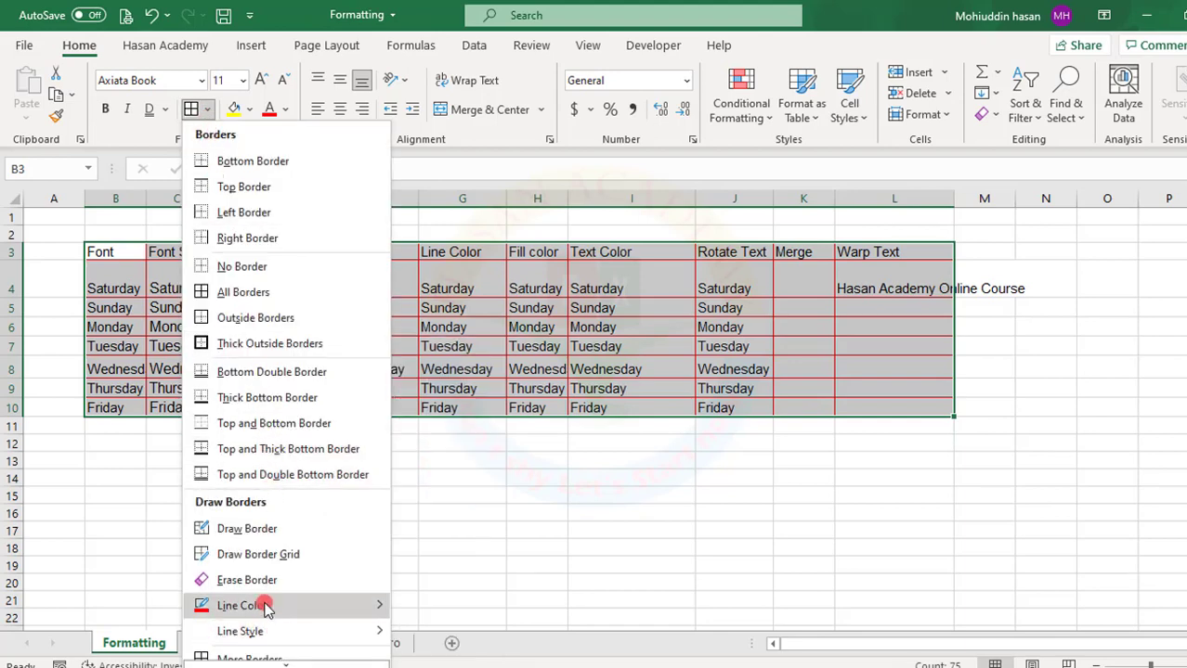
{"action": "mouse_move", "coordinate": [313, 607]}
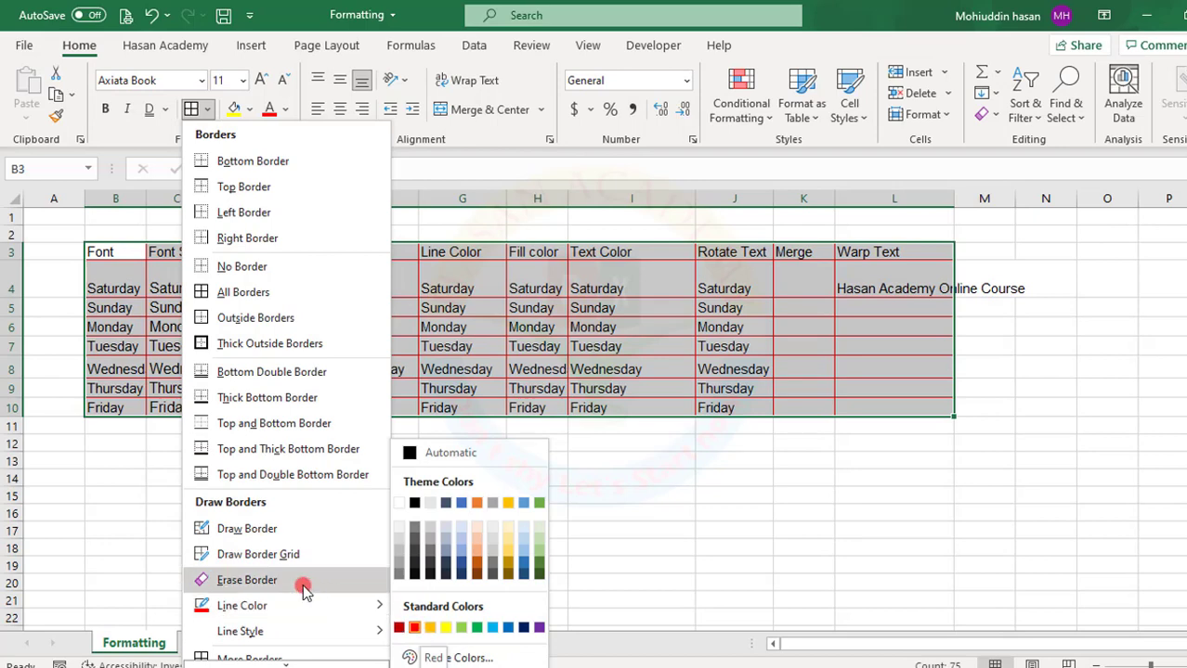
{"action": "left_click", "coordinate": [259, 530]}
{"action": "left_click_drag", "start_coordinate": [408, 441], "coordinate": [768, 457]}
{"action": "mouse_move", "coordinate": [873, 457]}
{"action": "left_mouse_down"}
{"action": "mouse_move", "coordinate": [1015, 458]}
{"action": "mouse_move", "coordinate": [1012, 481]}
{"action": "left_mouse_up"}
{"action": "left_click_drag", "start_coordinate": [381, 525], "coordinate": [692, 531]}
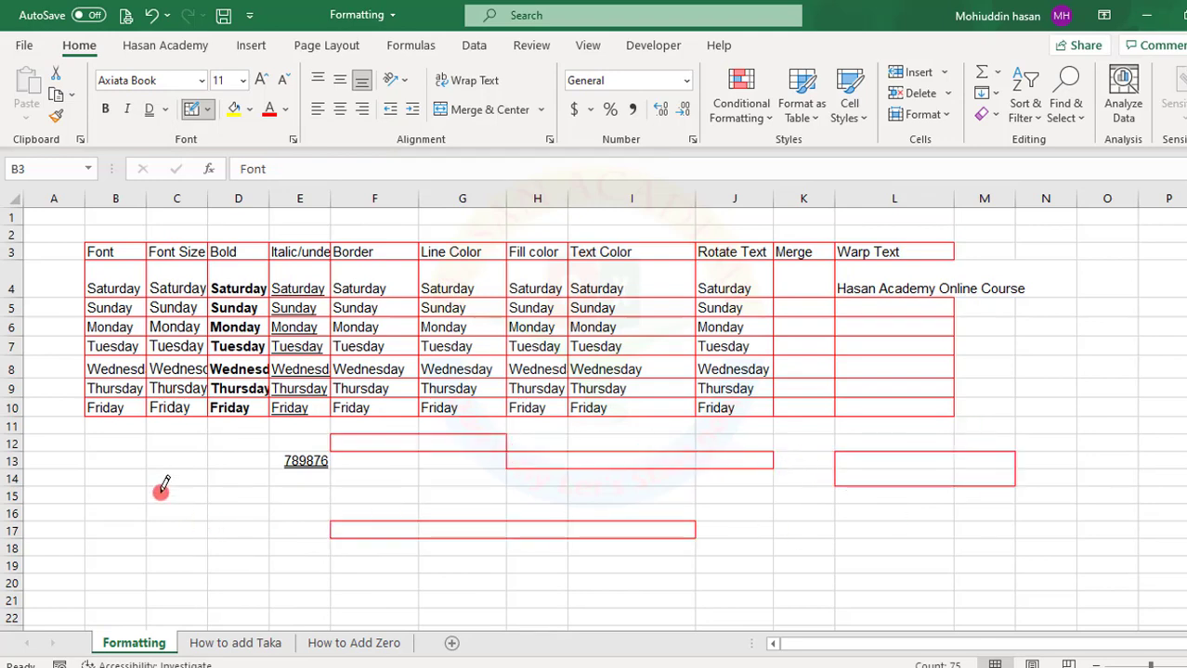
{"action": "left_click_drag", "start_coordinate": [159, 490], "coordinate": [243, 505]}
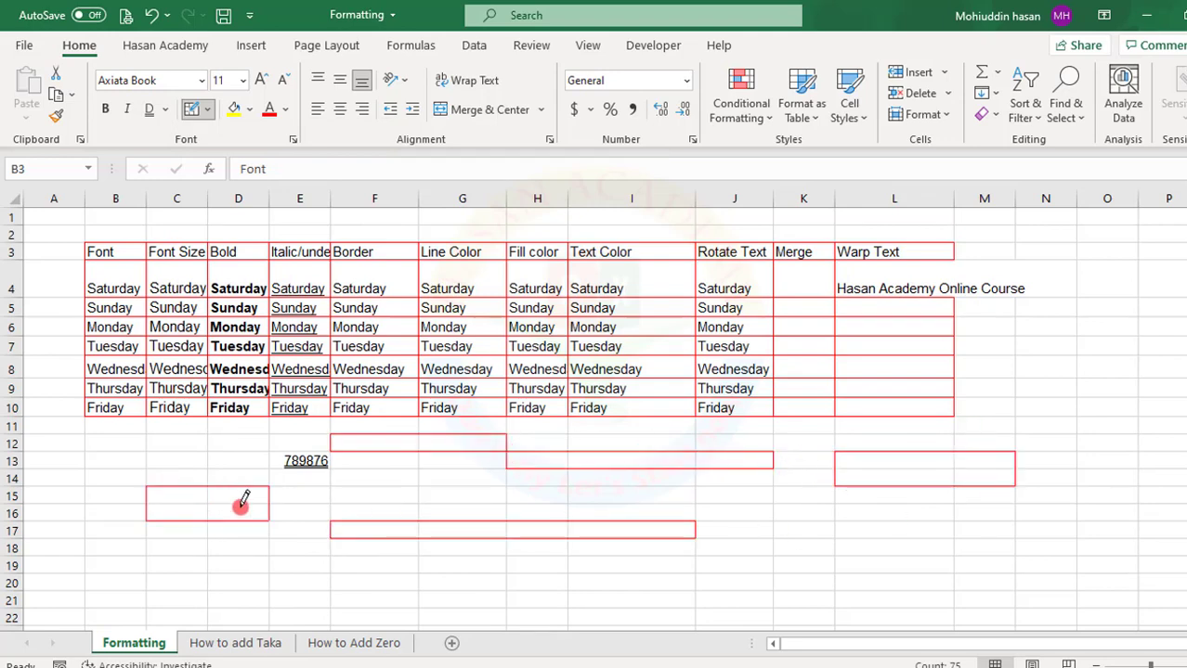
{"action": "left_click", "coordinate": [193, 109]}
Use Erase Border to remove the upper and lower edges of the C15:D16 box and the edge between B16 and C16.
{"action": "key", "text": "ctrl+a"}
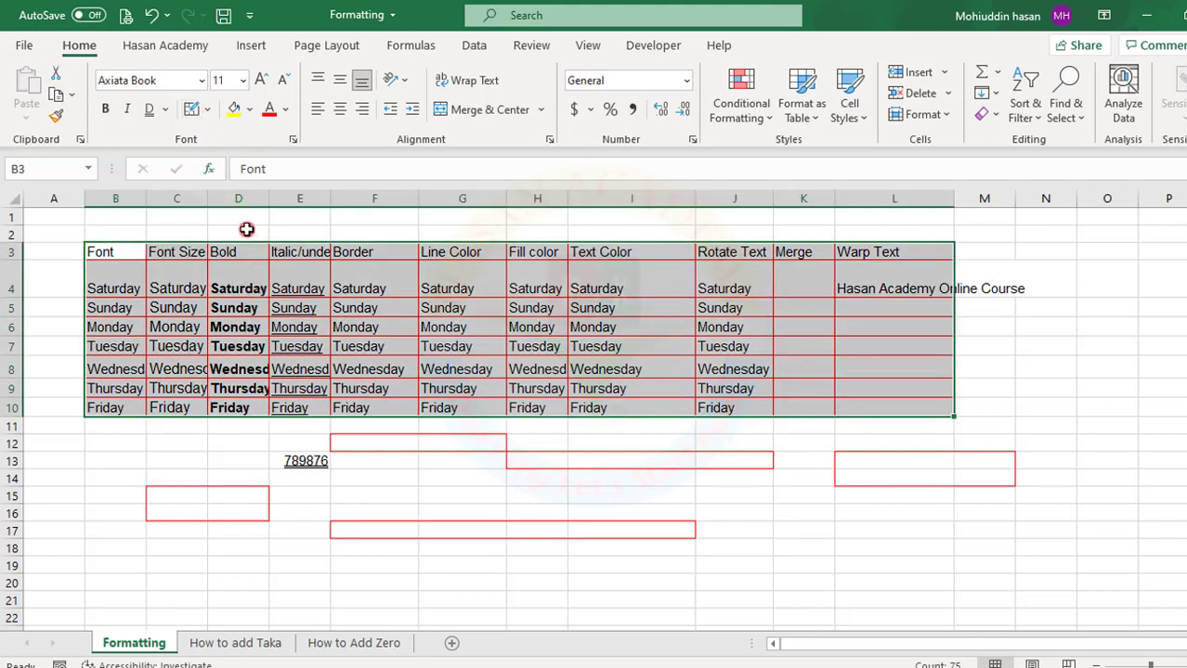
{"action": "left_click", "coordinate": [207, 109]}
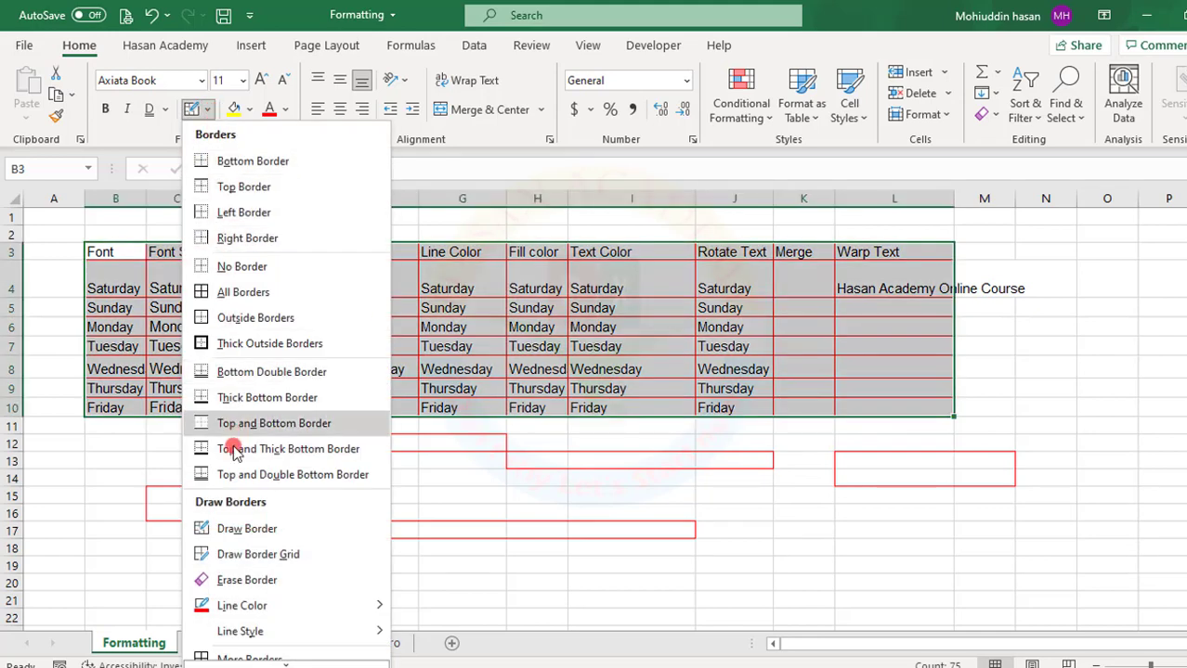
{"action": "left_click", "coordinate": [240, 580]}
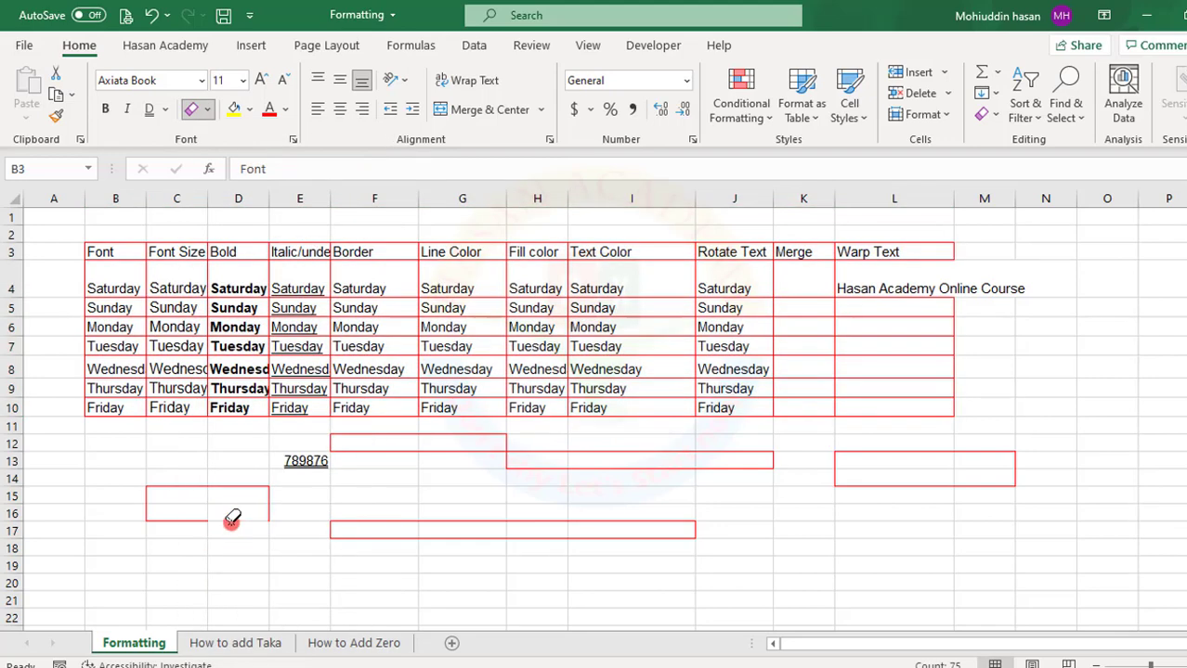
{"action": "left_click", "coordinate": [231, 520]}
{"action": "left_click", "coordinate": [247, 486]}
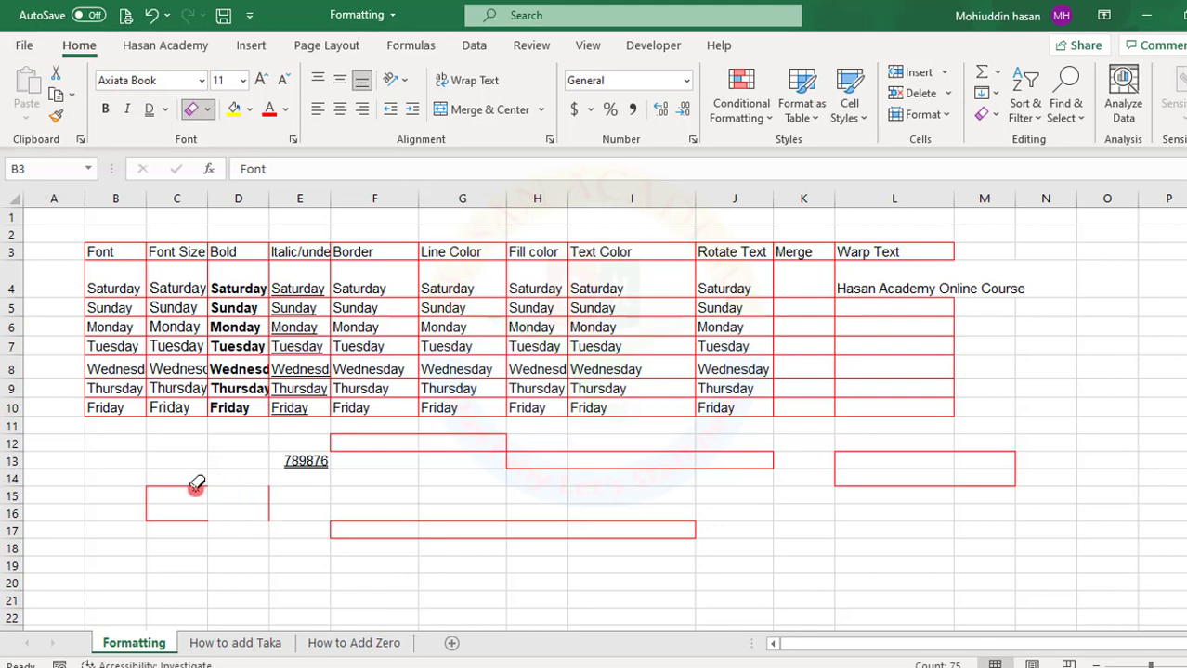
{"action": "left_click", "coordinate": [196, 486]}
{"action": "left_click", "coordinate": [154, 520]}
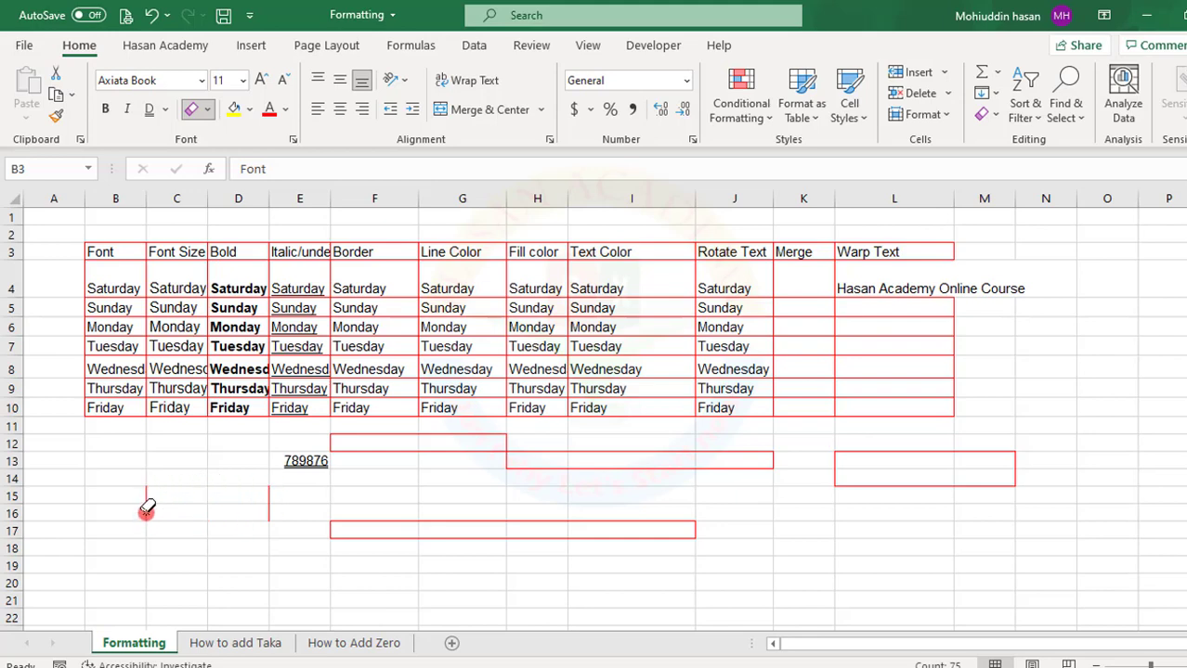
{"action": "left_click", "coordinate": [146, 509]}
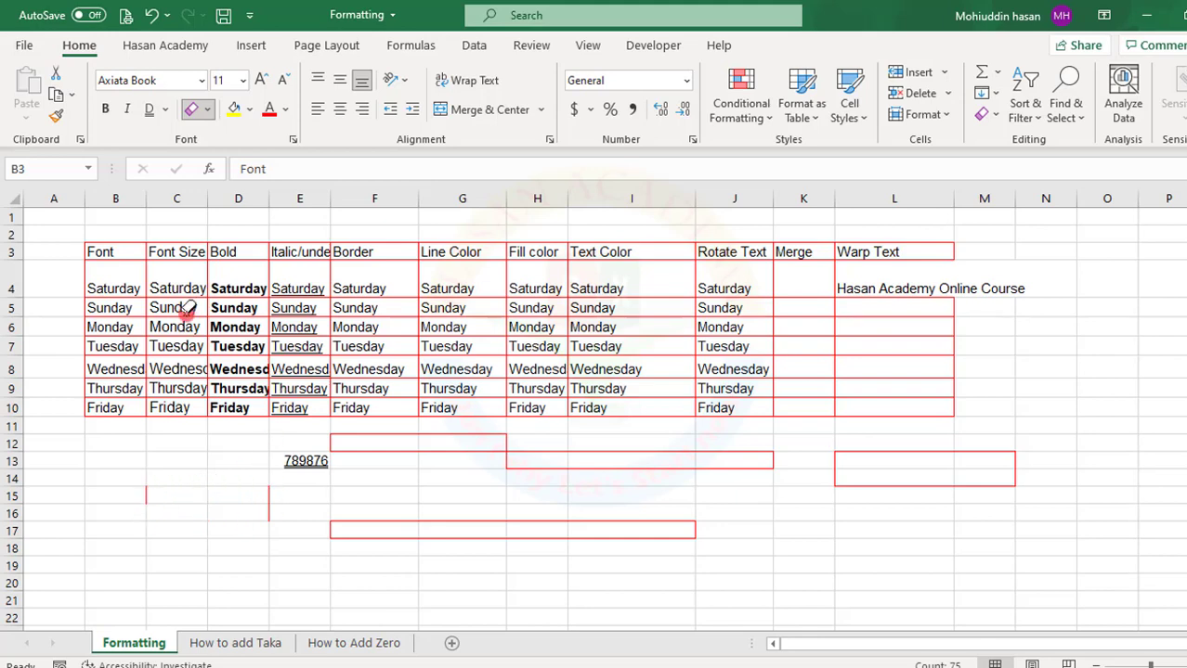
Erase a few red border segments around the headings in B3:E3.
{"action": "left_click", "coordinate": [117, 246]}
{"action": "left_click", "coordinate": [178, 261]}
{"action": "left_click", "coordinate": [270, 267]}
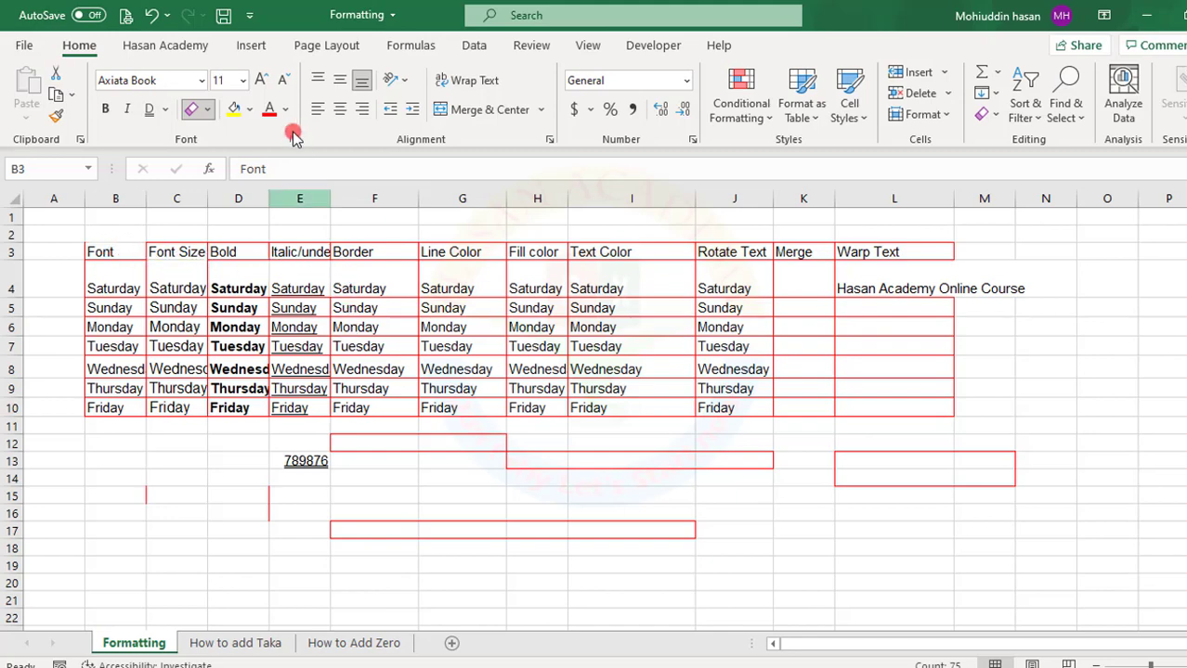
Set the border line style to the thick dashed line and draw it beneath the Font heading in B3.
{"action": "left_click", "coordinate": [209, 112]}
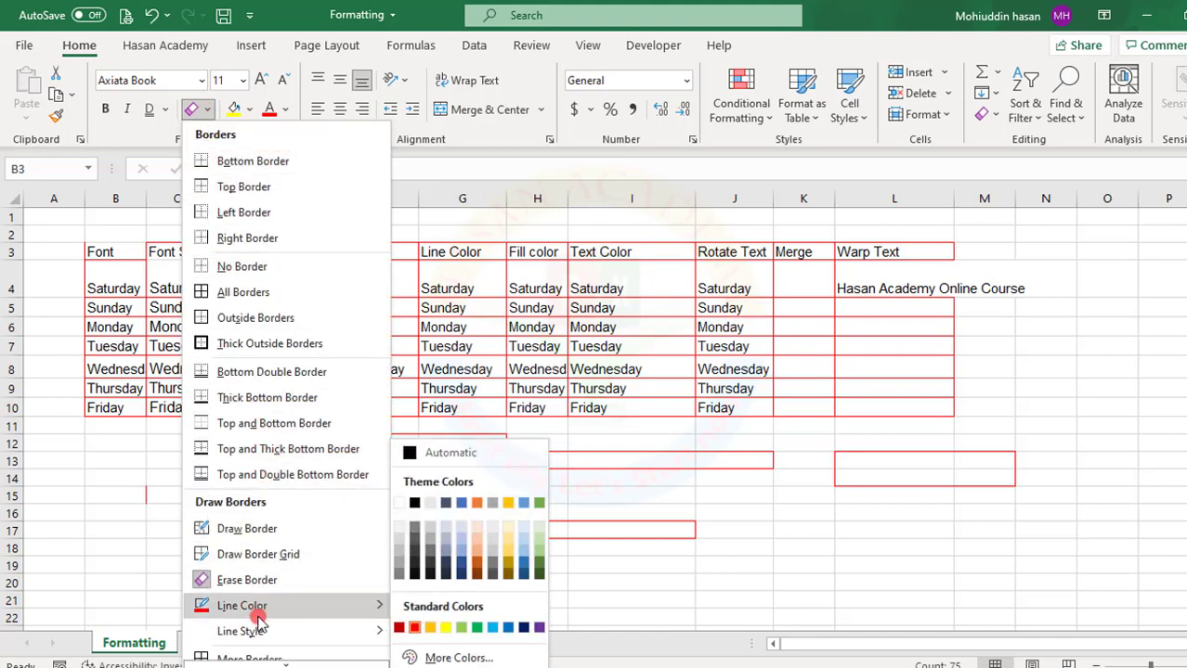
{"action": "mouse_move", "coordinate": [267, 638]}
{"action": "mouse_move", "coordinate": [357, 631]}
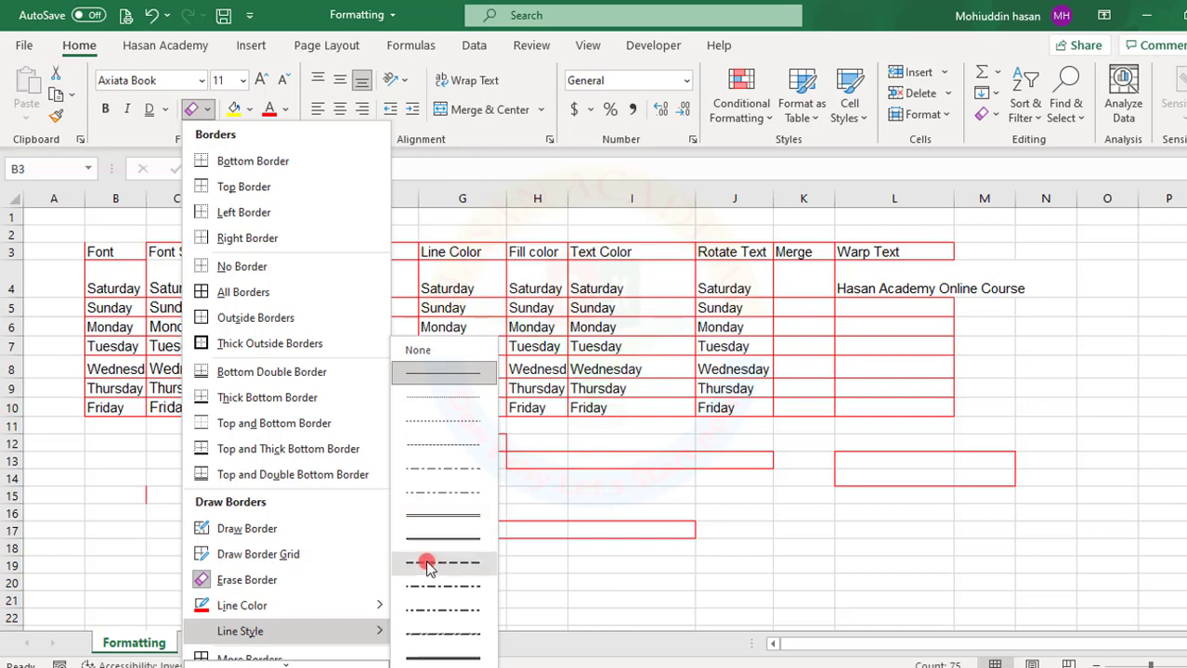
{"action": "left_click", "coordinate": [429, 565]}
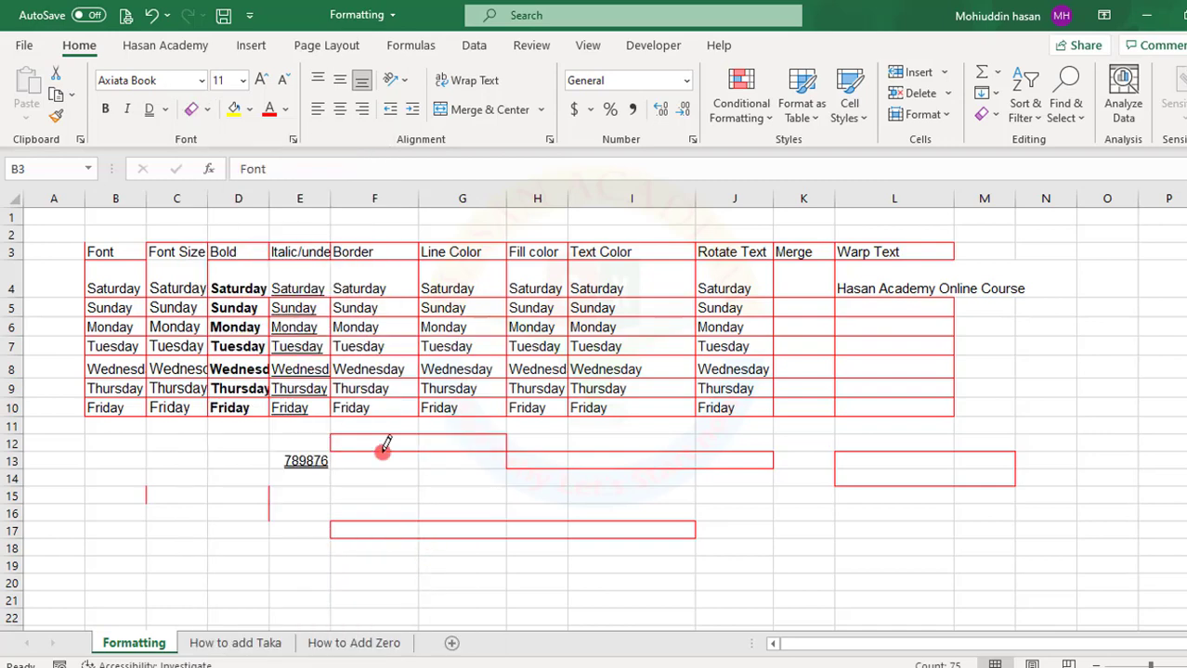
{"action": "left_click_drag", "start_coordinate": [114, 252], "coordinate": [140, 259]}
Save the workbook and apply all borders to the table B3:L10 in the red thick dashed line.
{"action": "key", "text": "ctrl+s"}
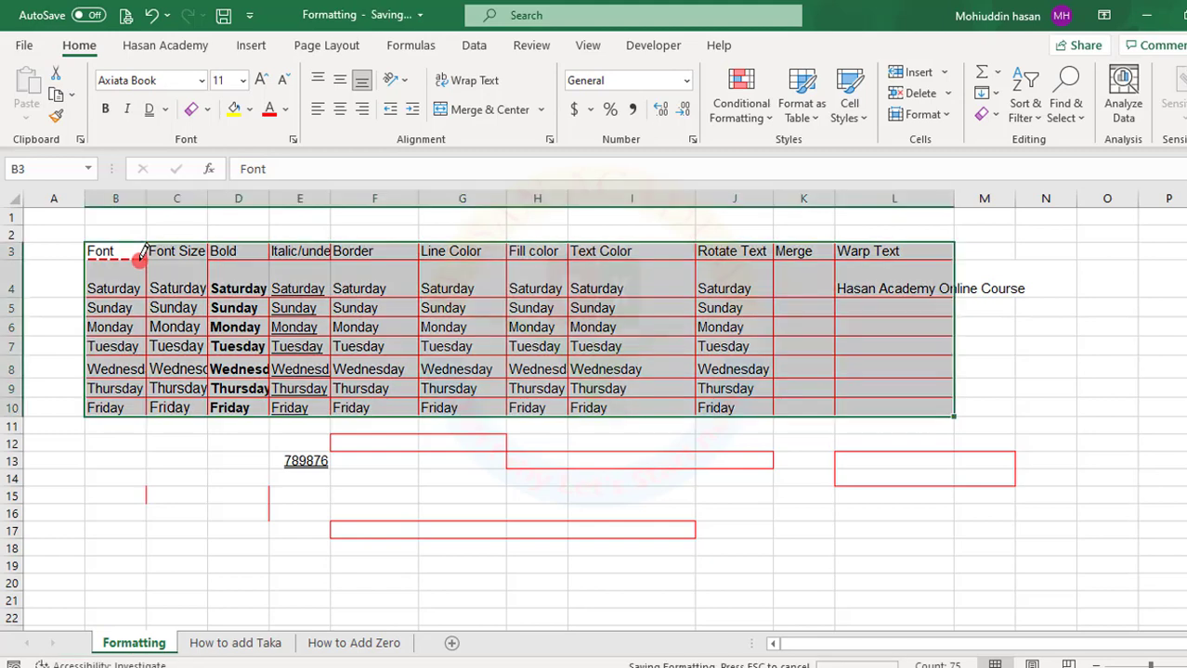
{"action": "left_click_drag", "start_coordinate": [127, 250], "coordinate": [882, 404]}
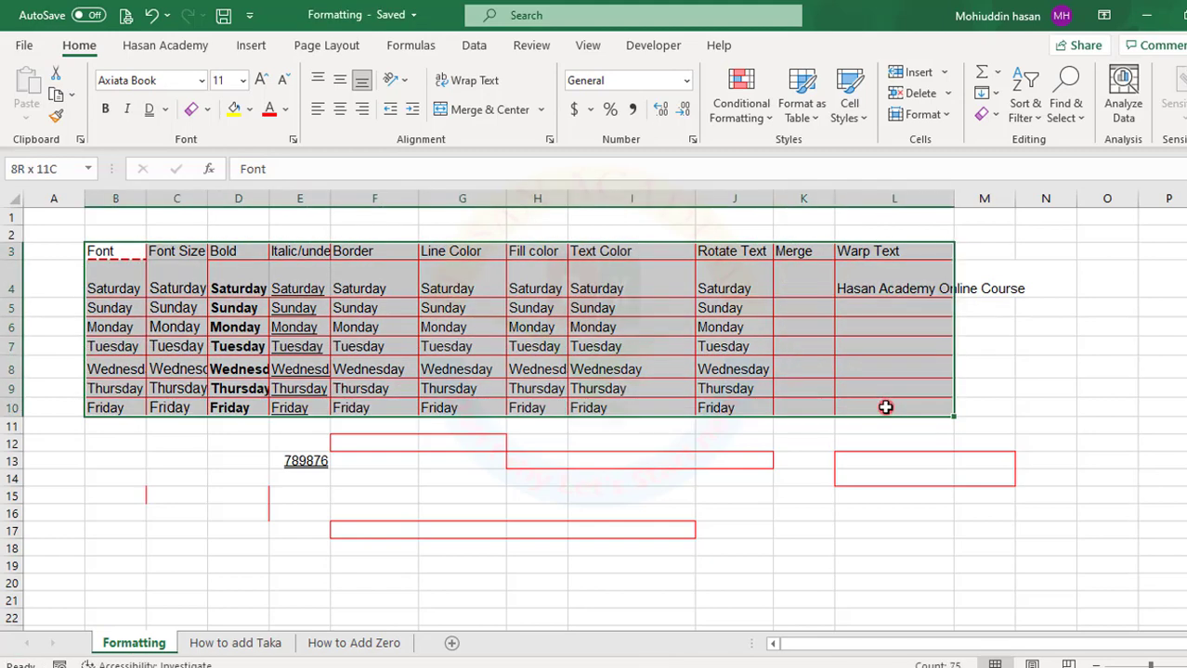
{"action": "left_click", "coordinate": [206, 110]}
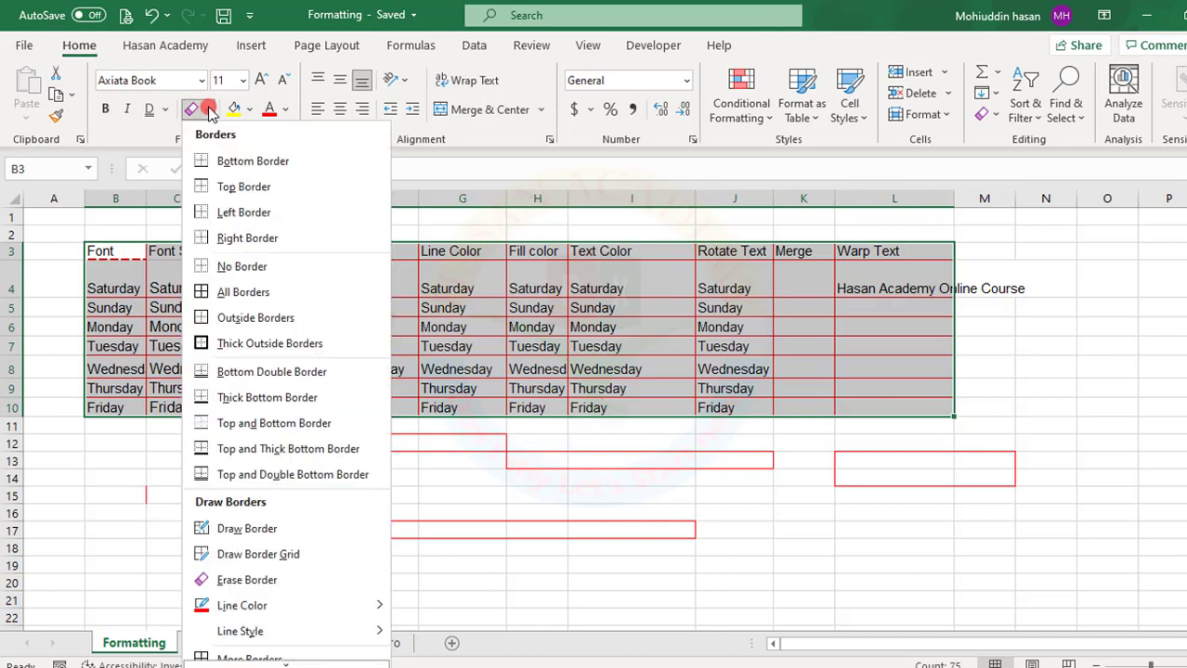
{"action": "left_click", "coordinate": [228, 292]}
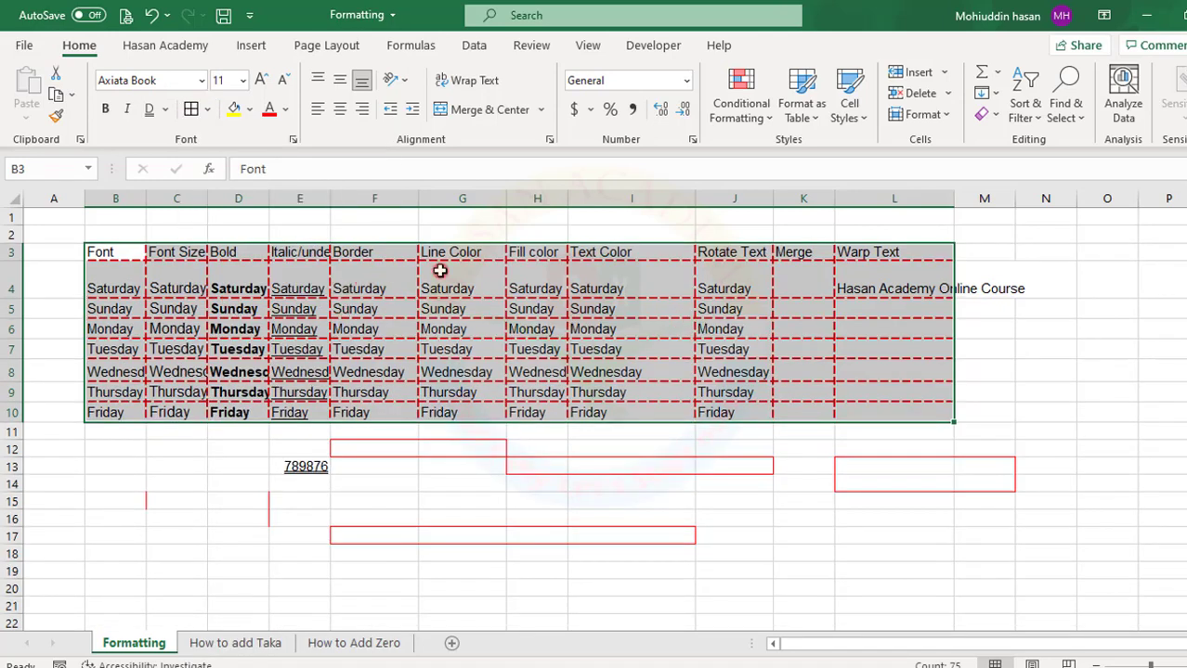
{"action": "left_click", "coordinate": [372, 289]}
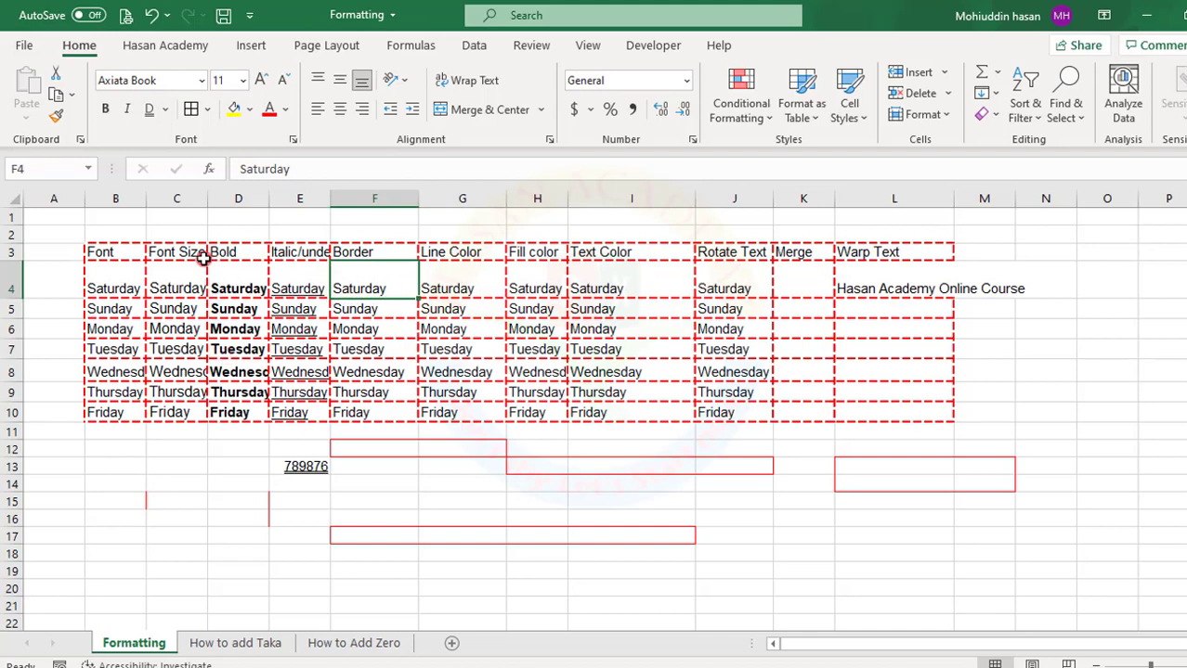
{"action": "left_click", "coordinate": [206, 110]}
{"action": "mouse_move", "coordinate": [245, 604]}
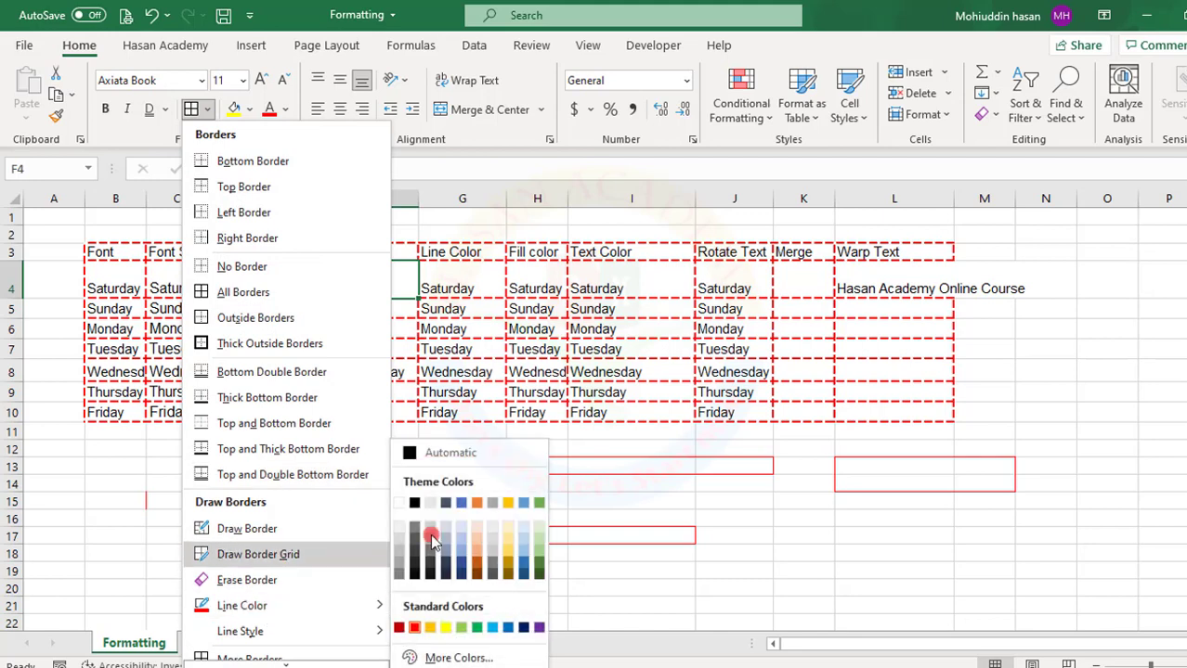
{"action": "left_click", "coordinate": [587, 441]}
{"action": "scroll", "coordinate": [503, 405], "scroll_direction": "down", "scroll_amount": 2}
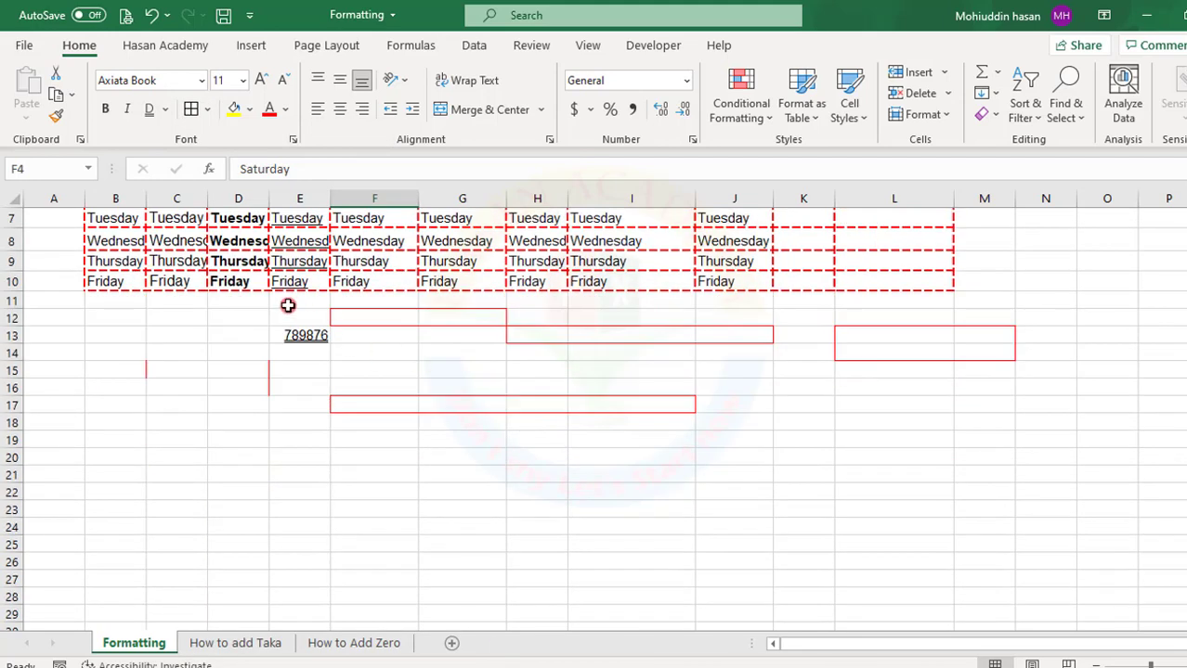
{"action": "scroll", "coordinate": [323, 332], "scroll_direction": "up", "scroll_amount": 2}
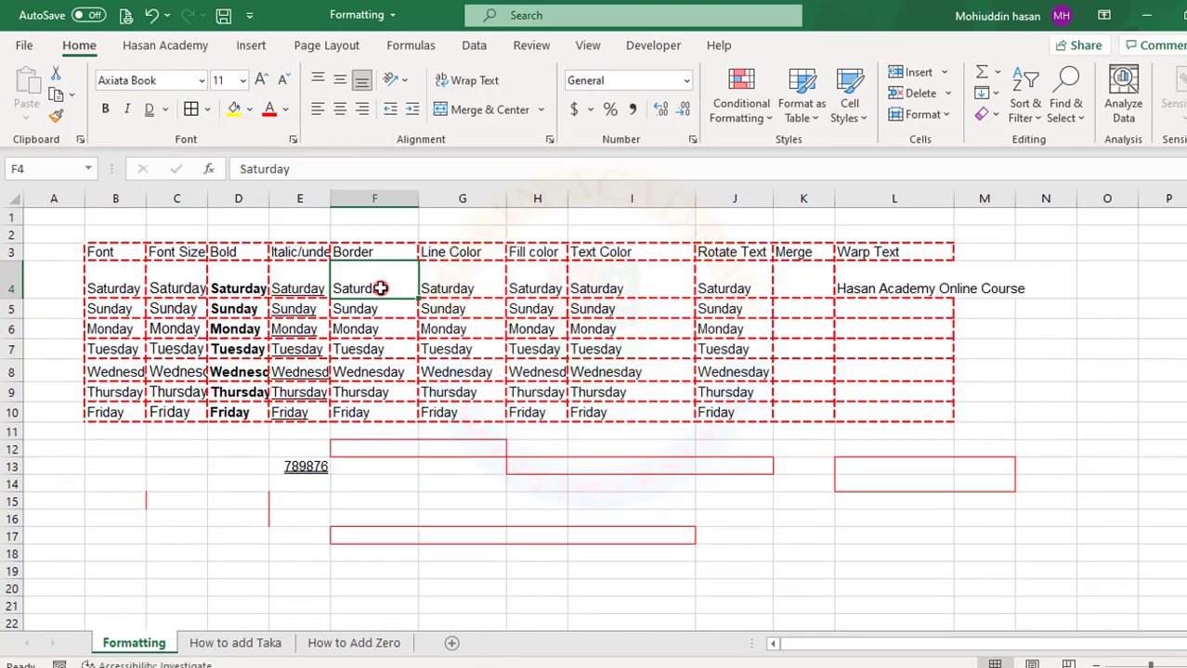
Set the border line to Automatic color and thin solid style, save the workbook, and apply all borders to B3:L10.
{"action": "left_click", "coordinate": [206, 110]}
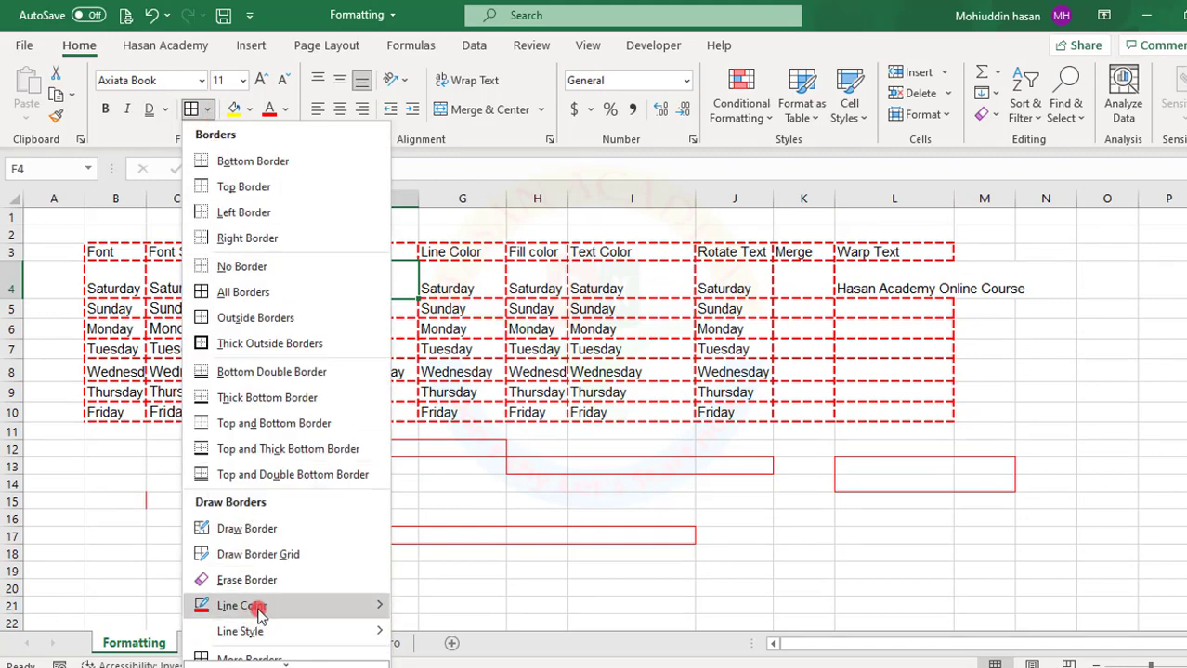
{"action": "mouse_move", "coordinate": [261, 617]}
{"action": "left_click", "coordinate": [432, 450]}
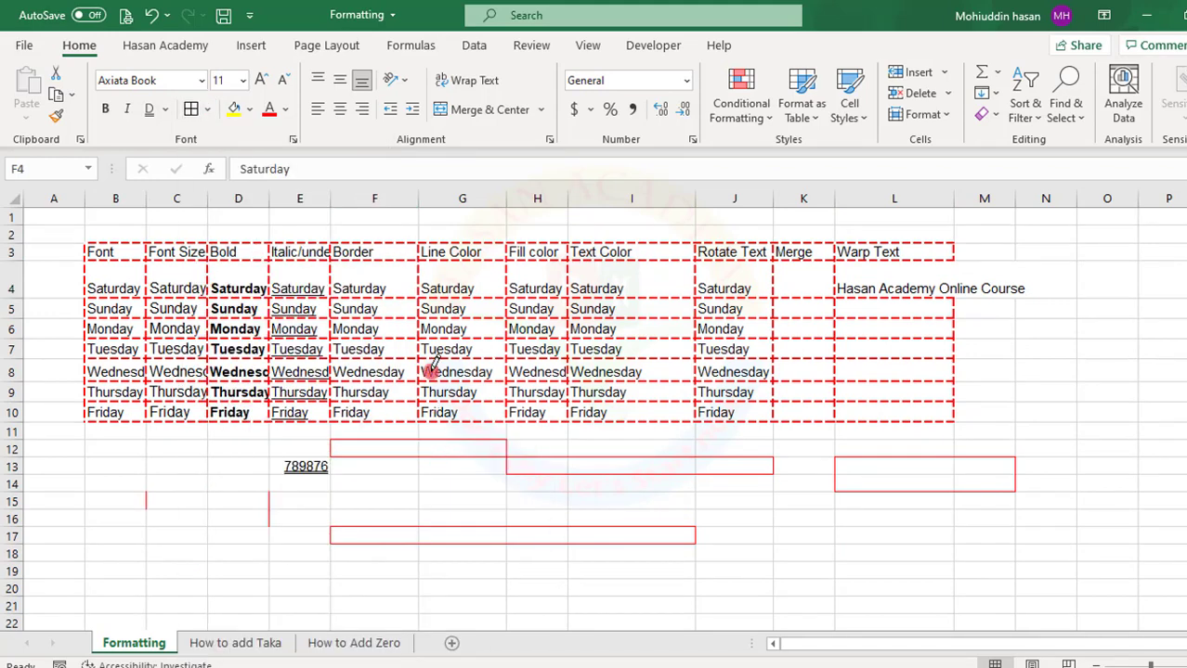
{"action": "left_click", "coordinate": [206, 110]}
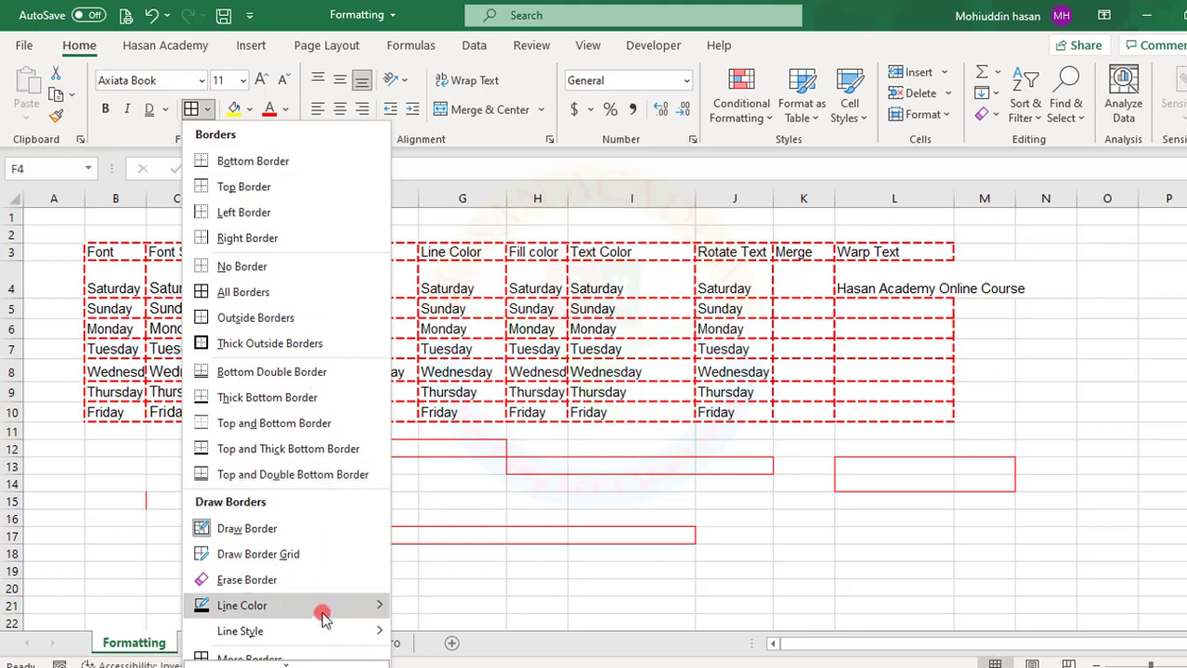
{"action": "mouse_move", "coordinate": [313, 629]}
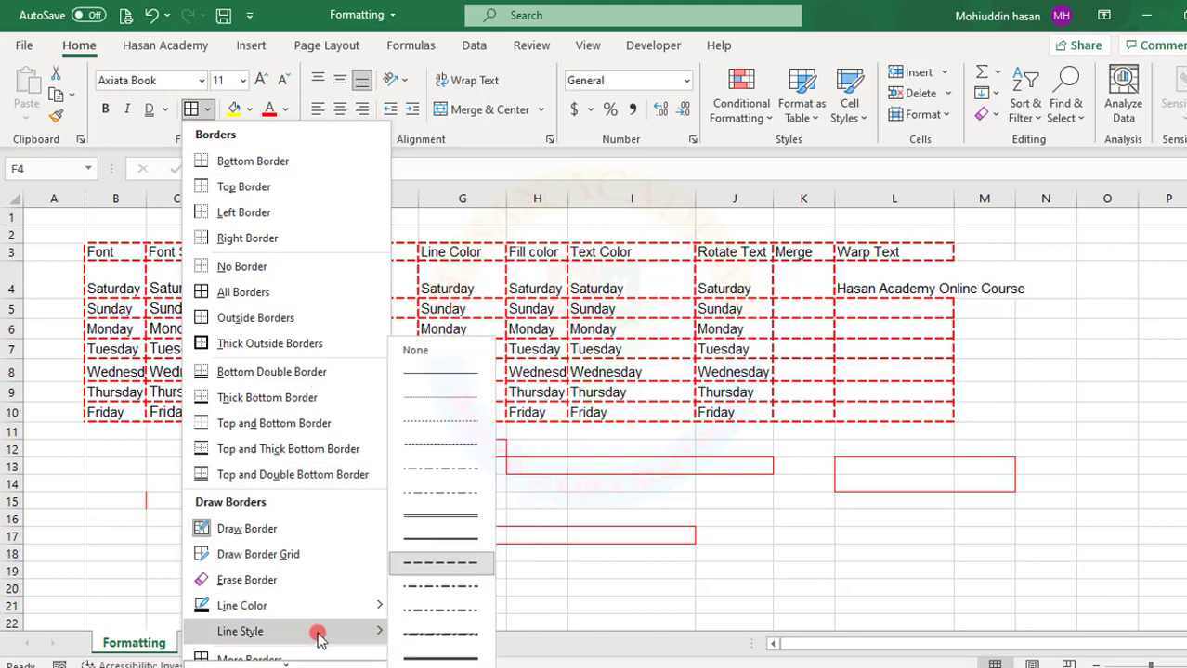
{"action": "left_click", "coordinate": [453, 377]}
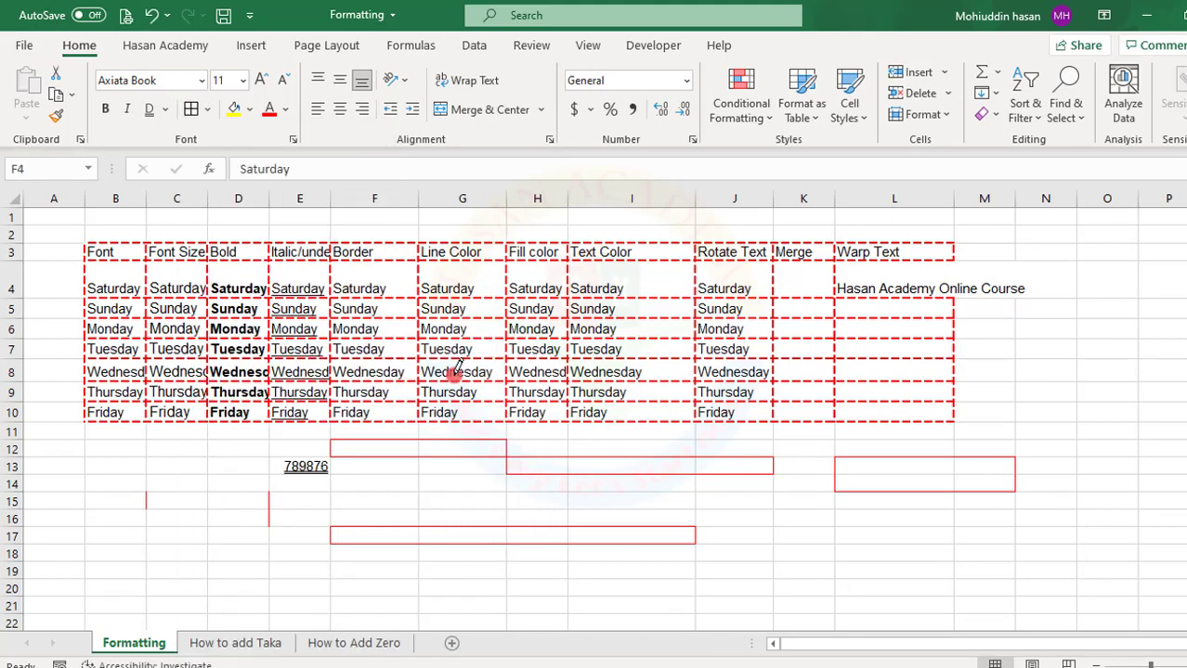
{"action": "key", "text": "ctrl+s"}
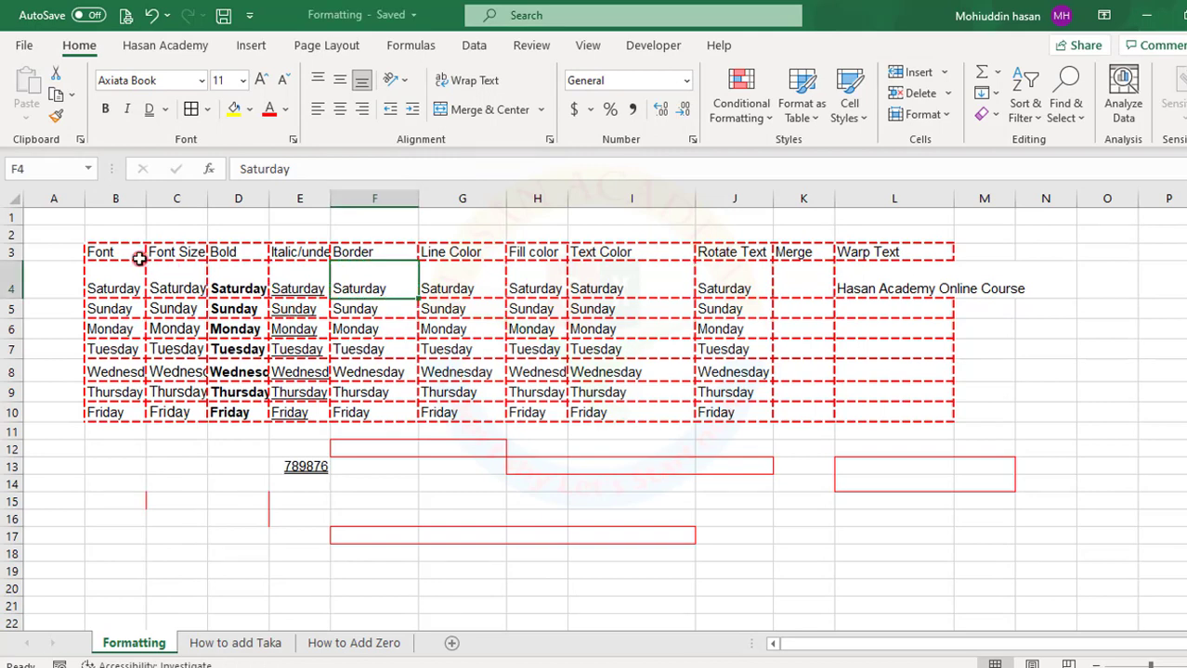
{"action": "left_click_drag", "start_coordinate": [126, 252], "coordinate": [891, 419]}
{"action": "left_click", "coordinate": [192, 109]}
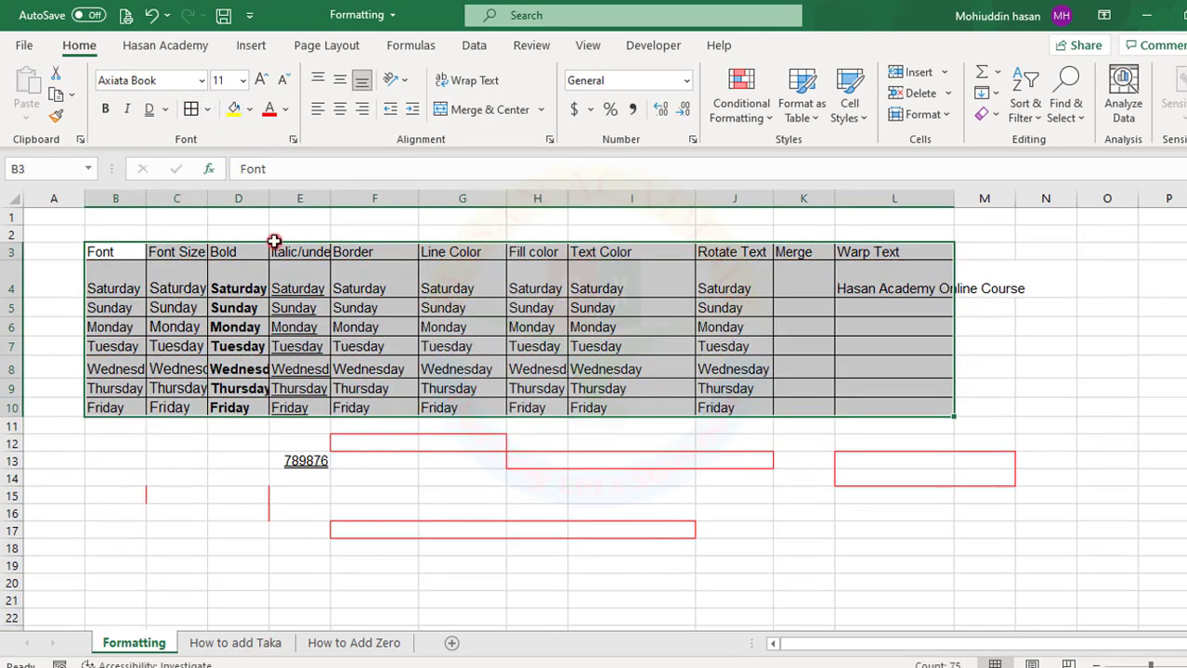
{"action": "left_click", "coordinate": [522, 335]}
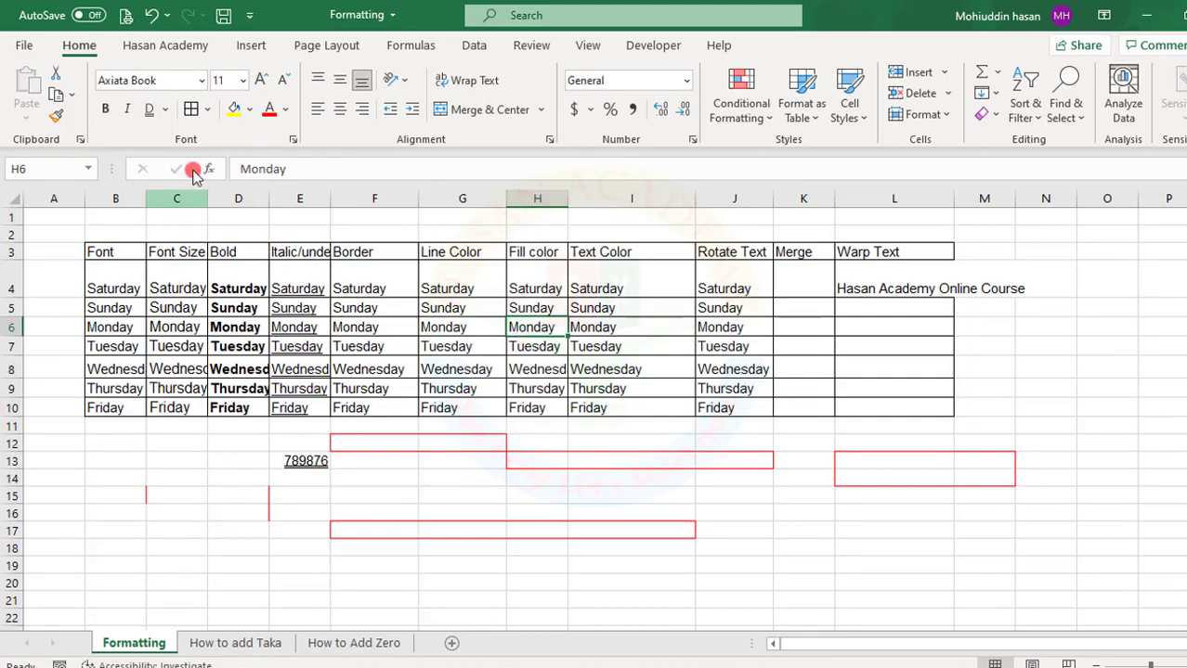
Apply Thick Outside Borders around the whole weekday table B3:L10.
{"action": "left_click", "coordinate": [207, 110]}
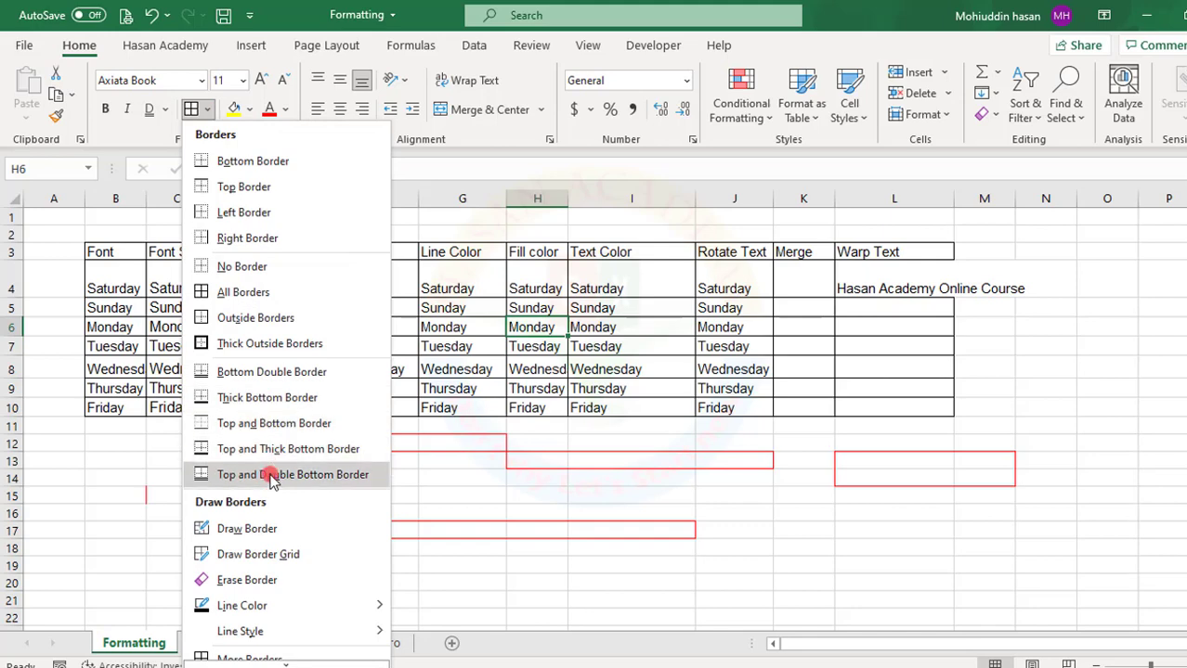
{"action": "left_click", "coordinate": [246, 347]}
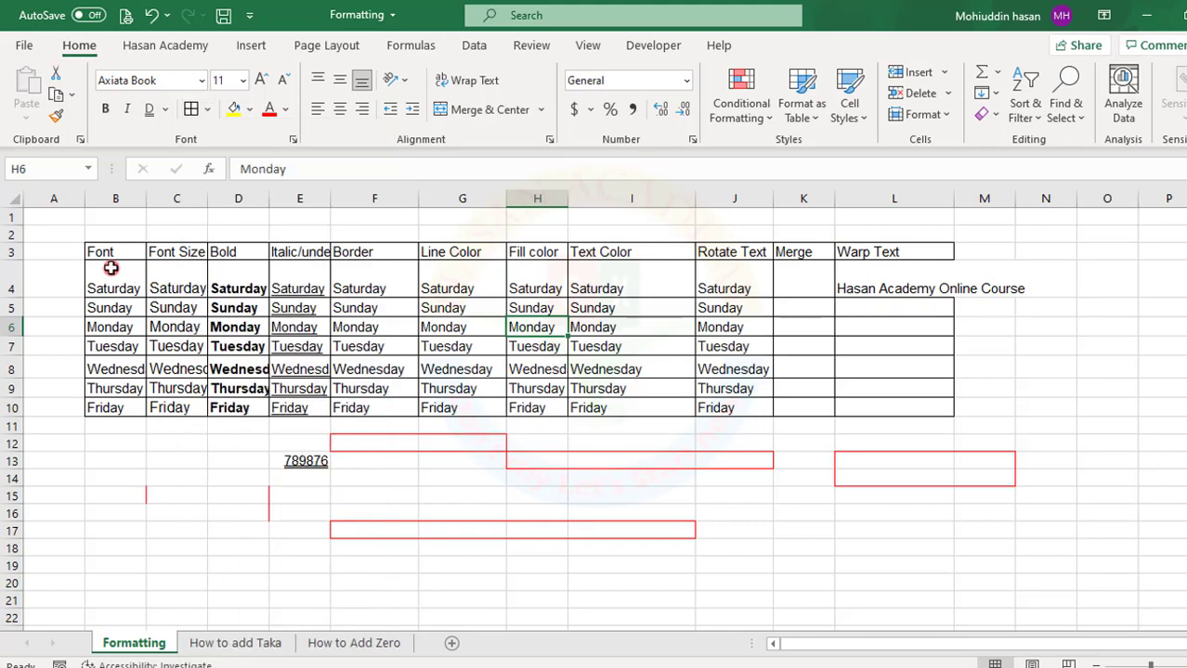
{"action": "left_click_drag", "start_coordinate": [110, 254], "coordinate": [943, 406]}
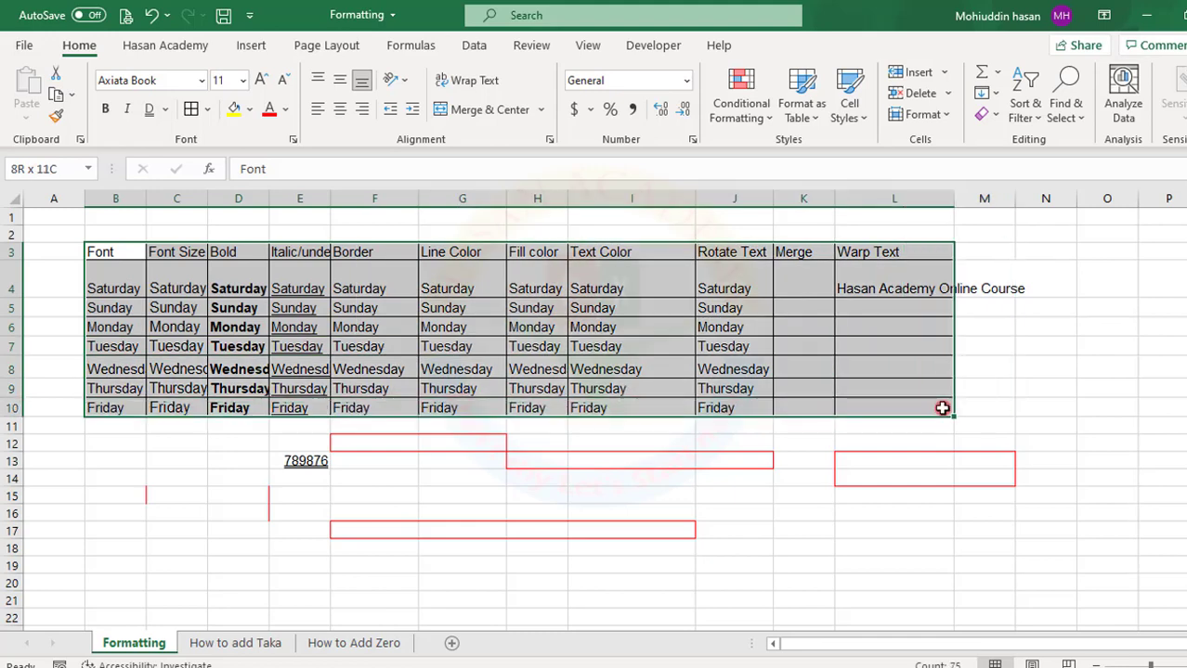
{"action": "left_click", "coordinate": [208, 110]}
{"action": "left_click", "coordinate": [255, 345]}
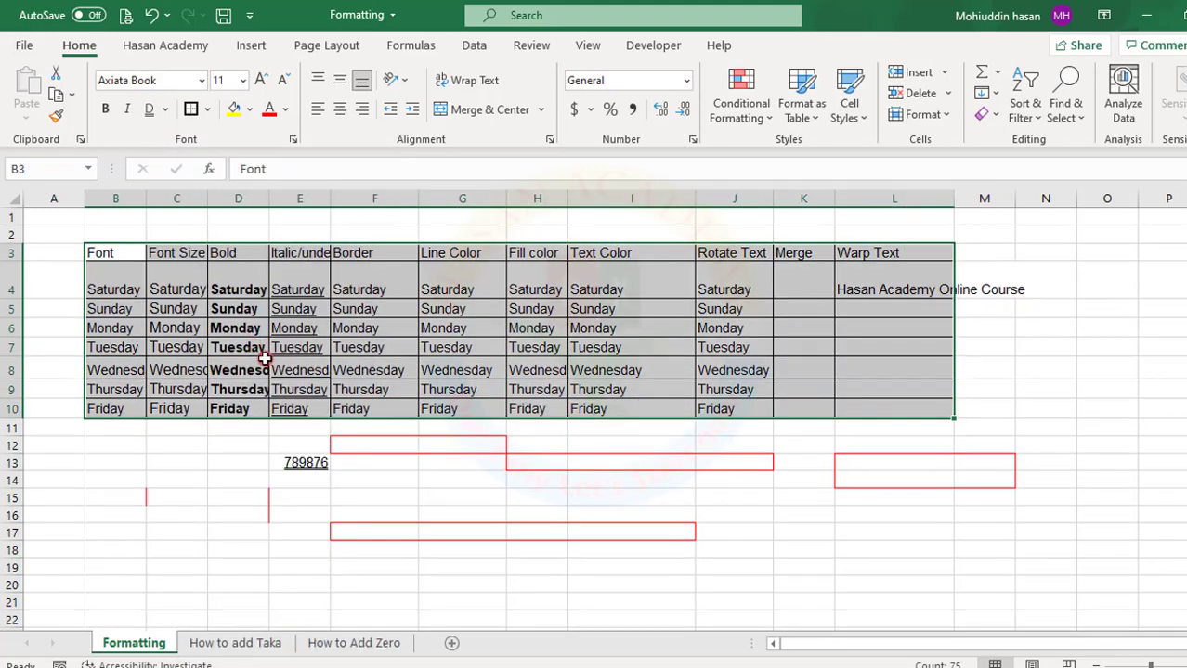
{"action": "left_click", "coordinate": [436, 375]}
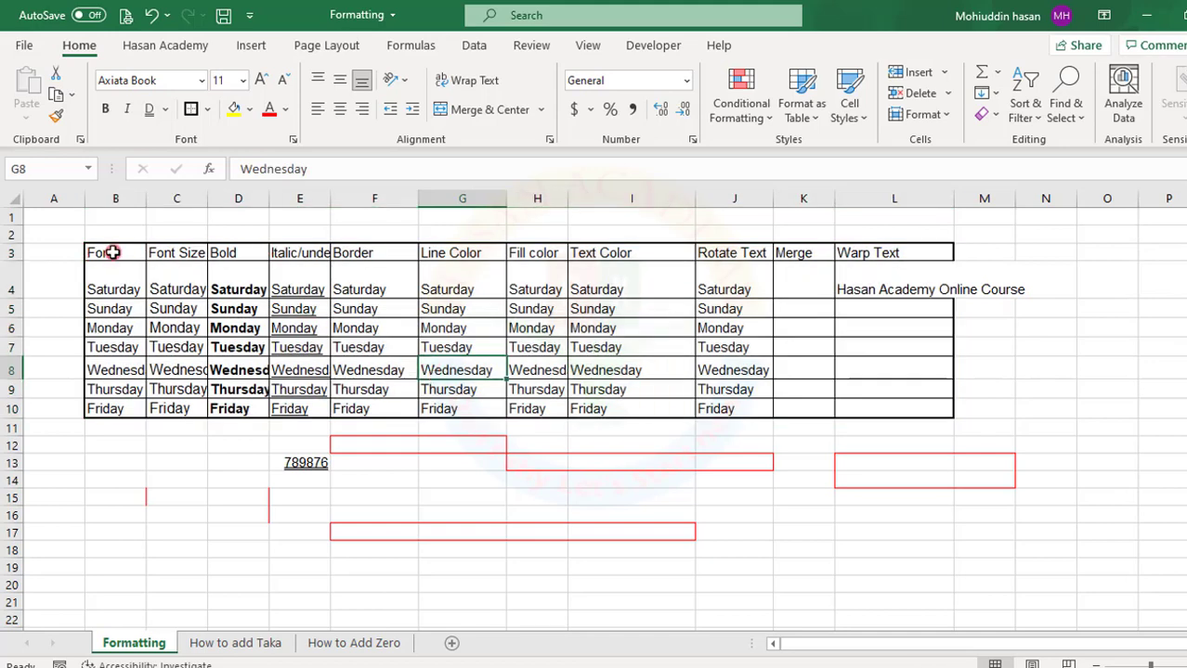
Apply Thick Outside Borders around the heading row B3:L3.
{"action": "left_click_drag", "start_coordinate": [111, 252], "coordinate": [914, 250]}
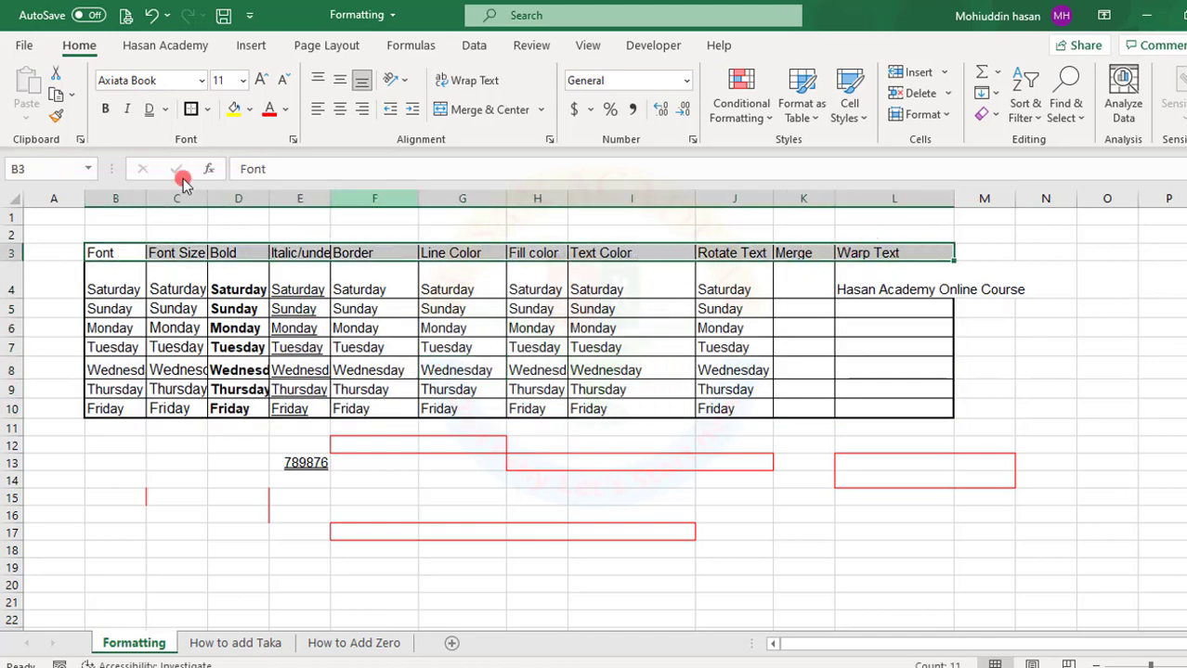
{"action": "left_click", "coordinate": [191, 110]}
{"action": "left_click", "coordinate": [263, 311]}
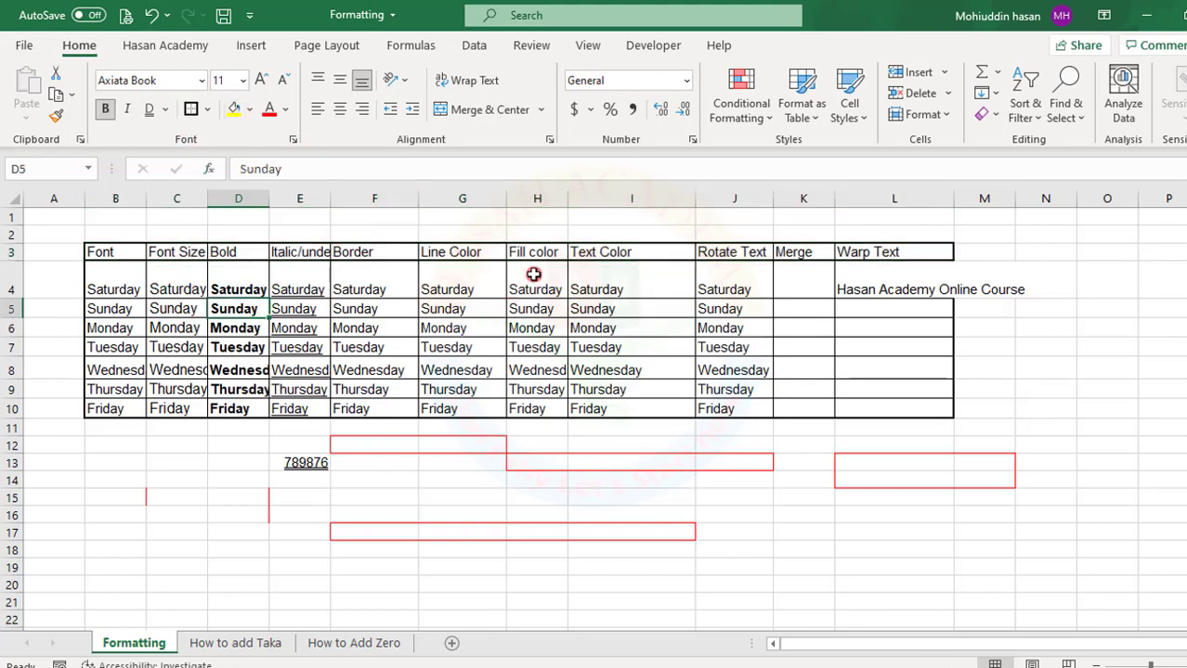
Fill the weekday cells H4:H10 under the Fill color heading with yellow.
{"action": "left_click_drag", "start_coordinate": [534, 274], "coordinate": [543, 407]}
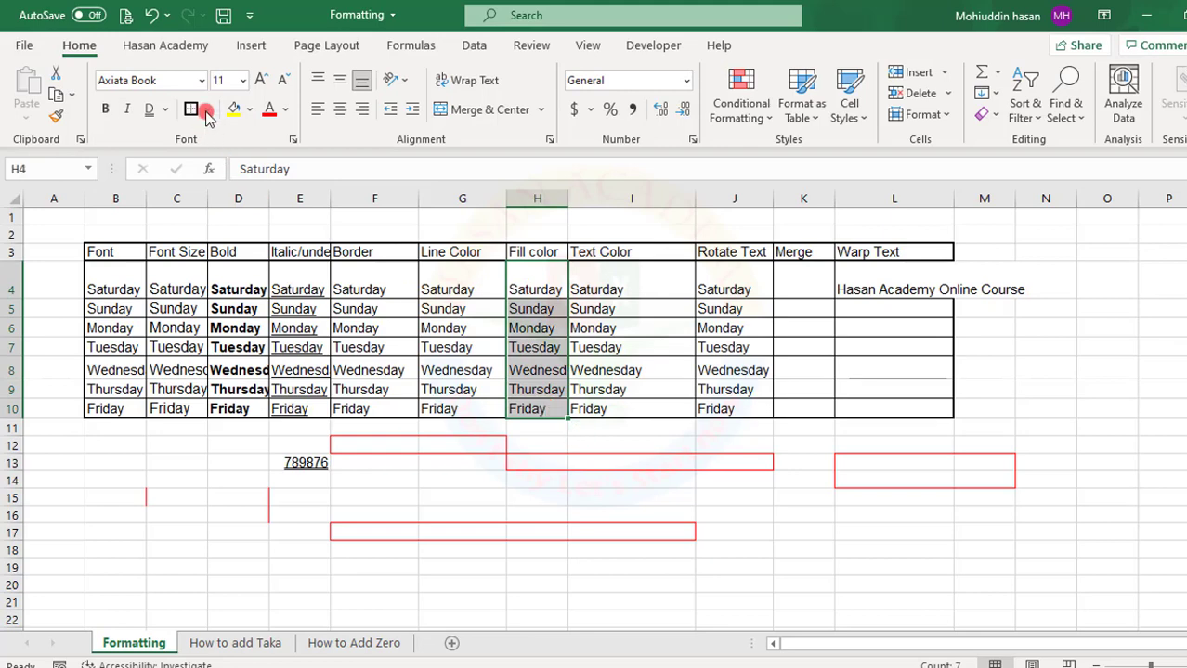
{"action": "left_click", "coordinate": [234, 110]}
{"action": "left_click", "coordinate": [279, 306]}
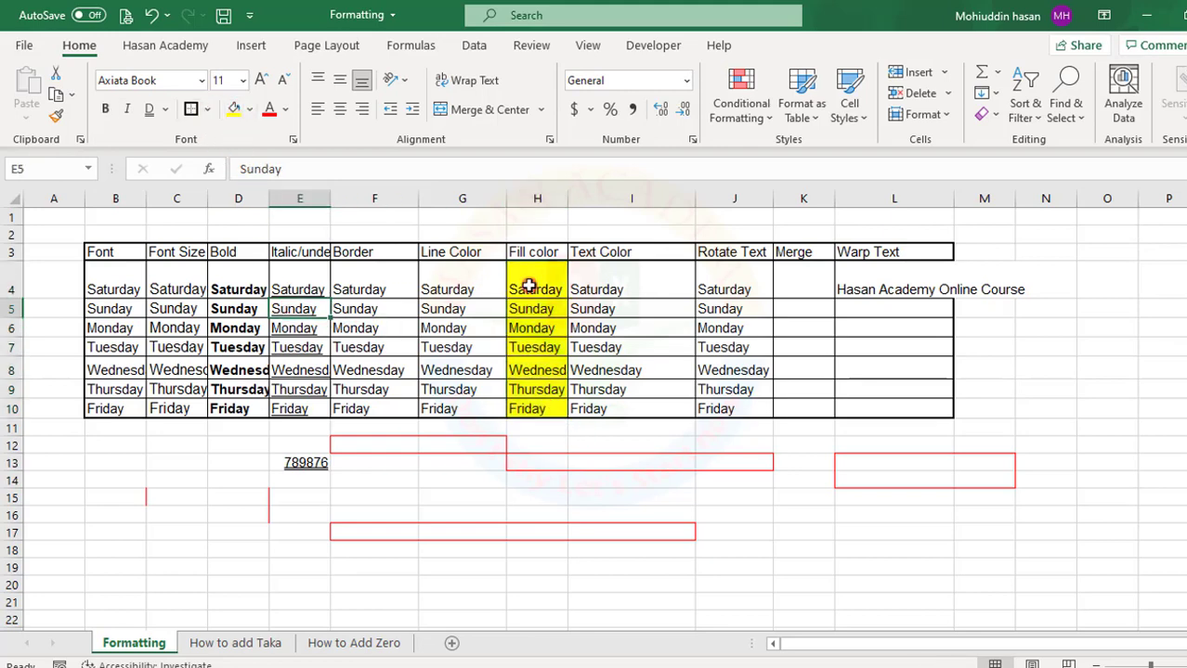
Fill the heading row B3:L3 with the standard light blue color.
{"action": "left_click_drag", "start_coordinate": [96, 250], "coordinate": [886, 255]}
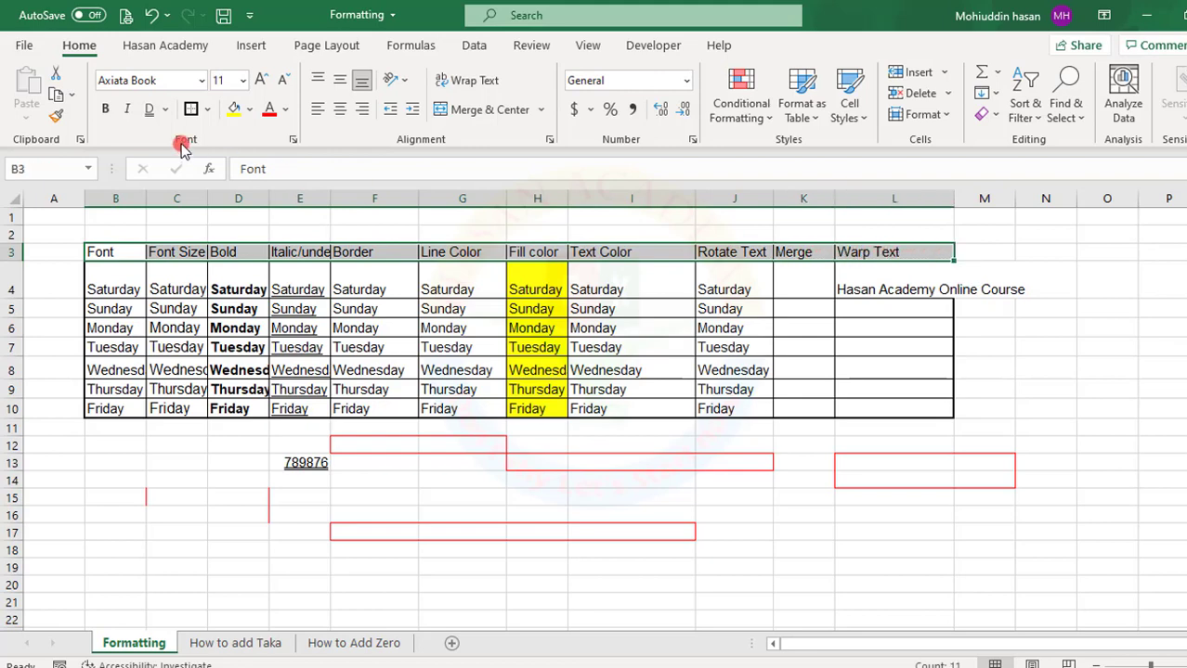
{"action": "left_click", "coordinate": [249, 110]}
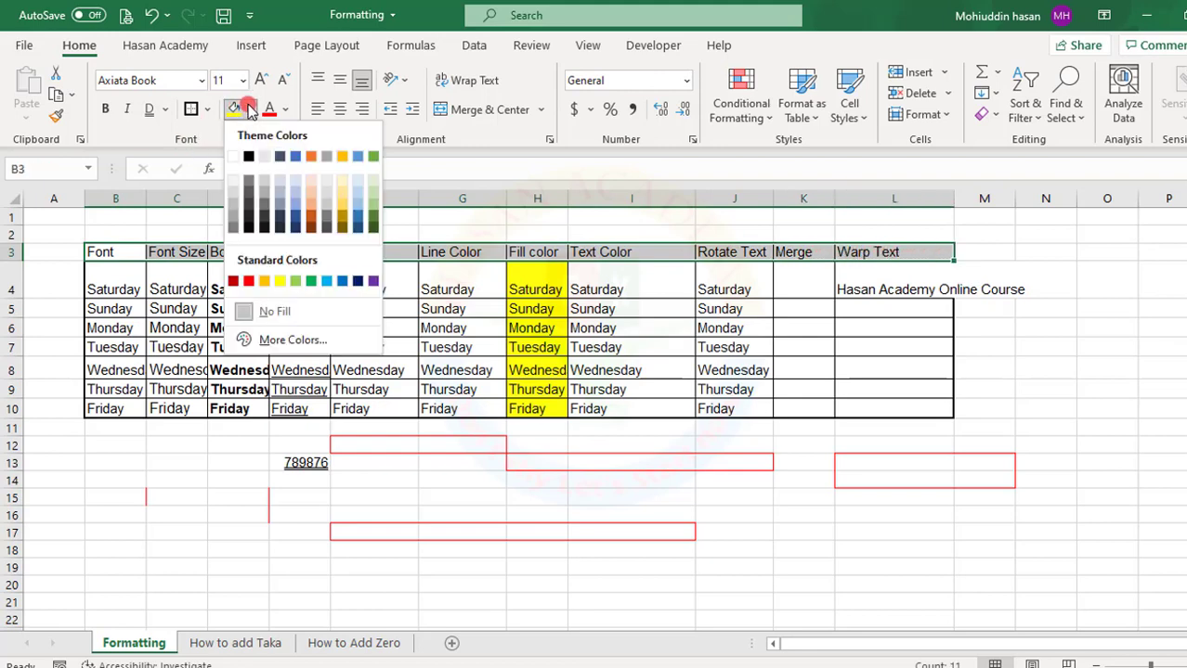
{"action": "left_click", "coordinate": [327, 281]}
{"action": "left_click", "coordinate": [371, 320]}
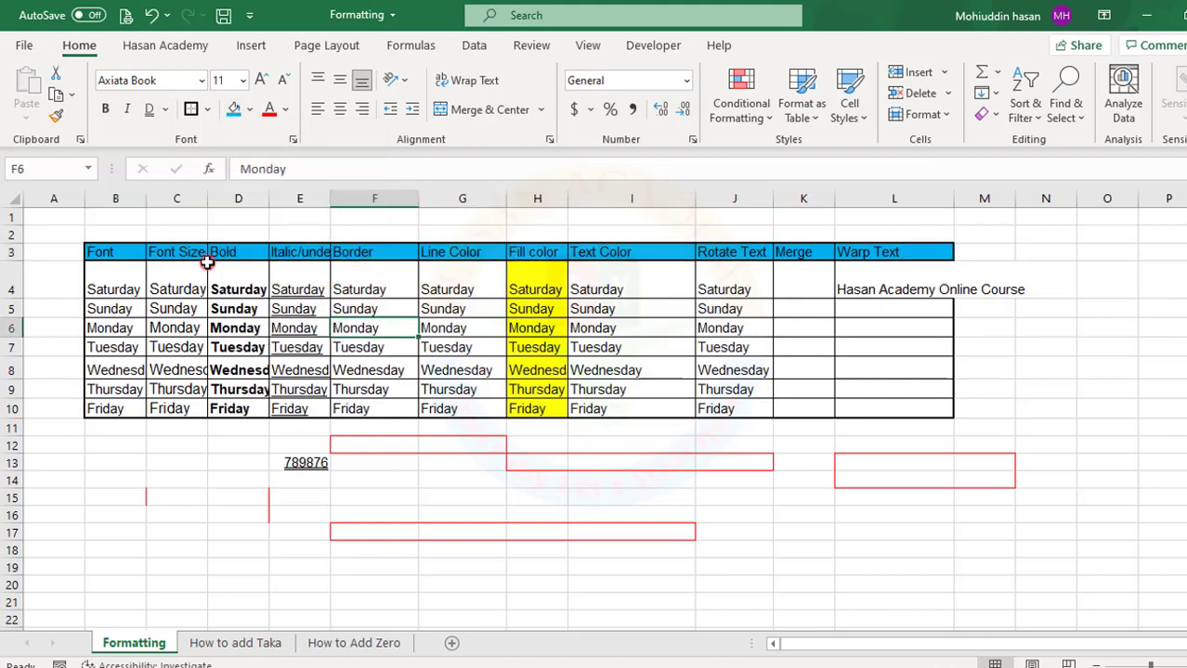
Change the font color of the heading row B3:L3 to white.
{"action": "left_click_drag", "start_coordinate": [112, 253], "coordinate": [313, 251]}
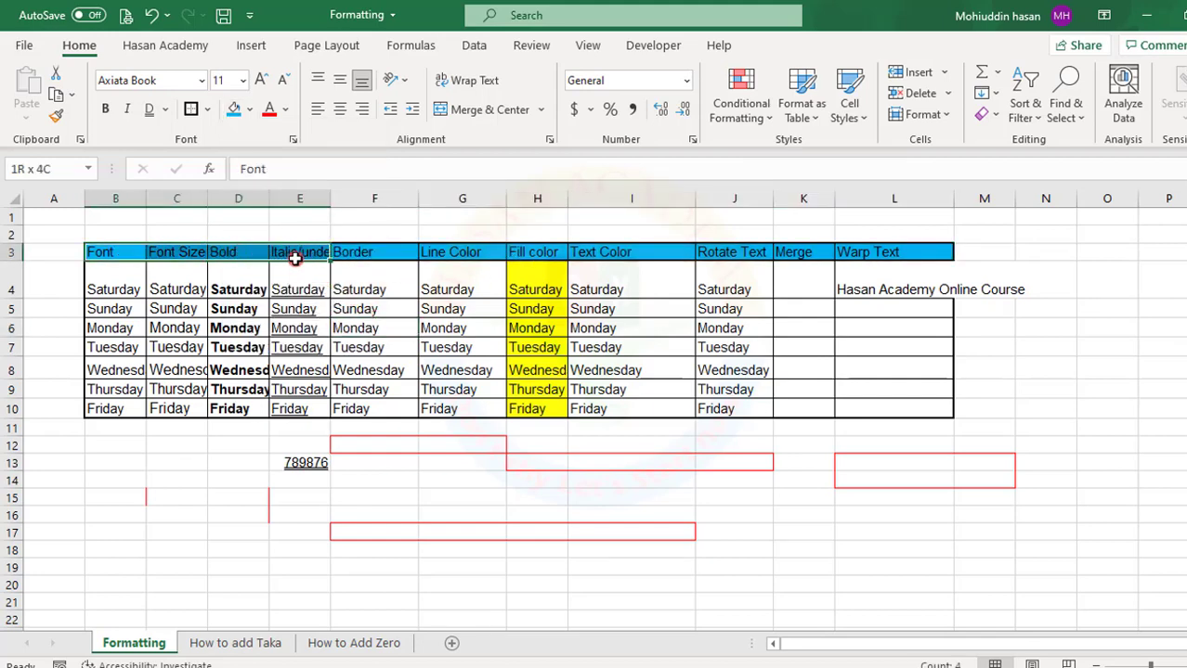
{"action": "left_click", "coordinate": [562, 256]}
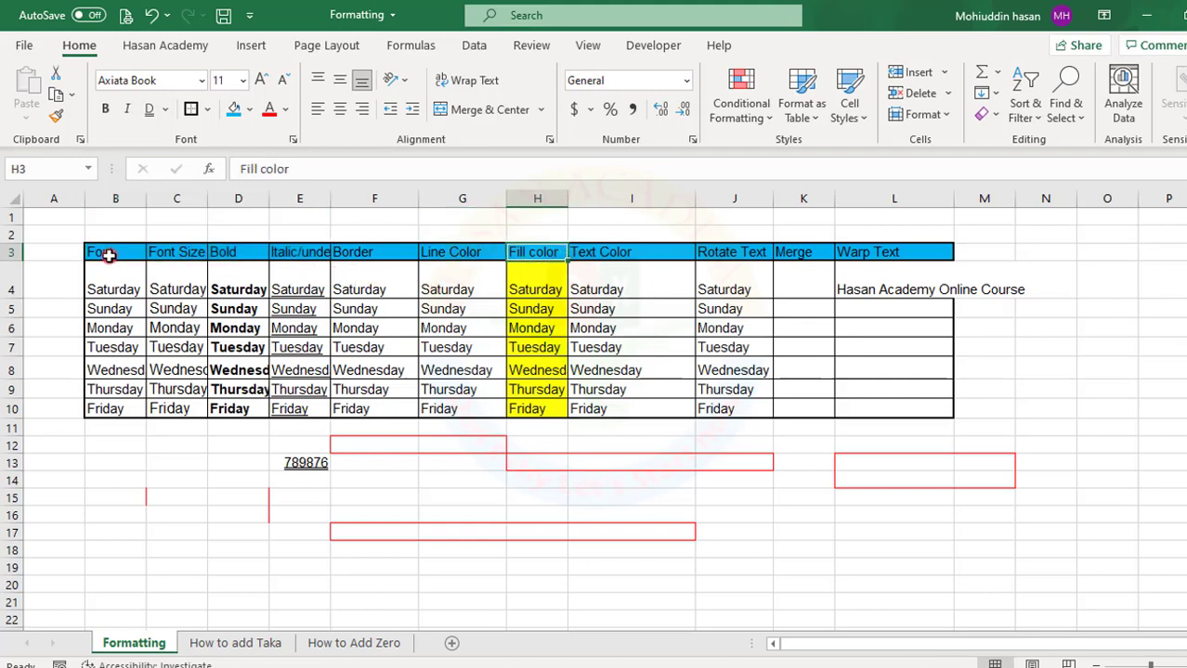
{"action": "left_click_drag", "start_coordinate": [109, 256], "coordinate": [870, 258]}
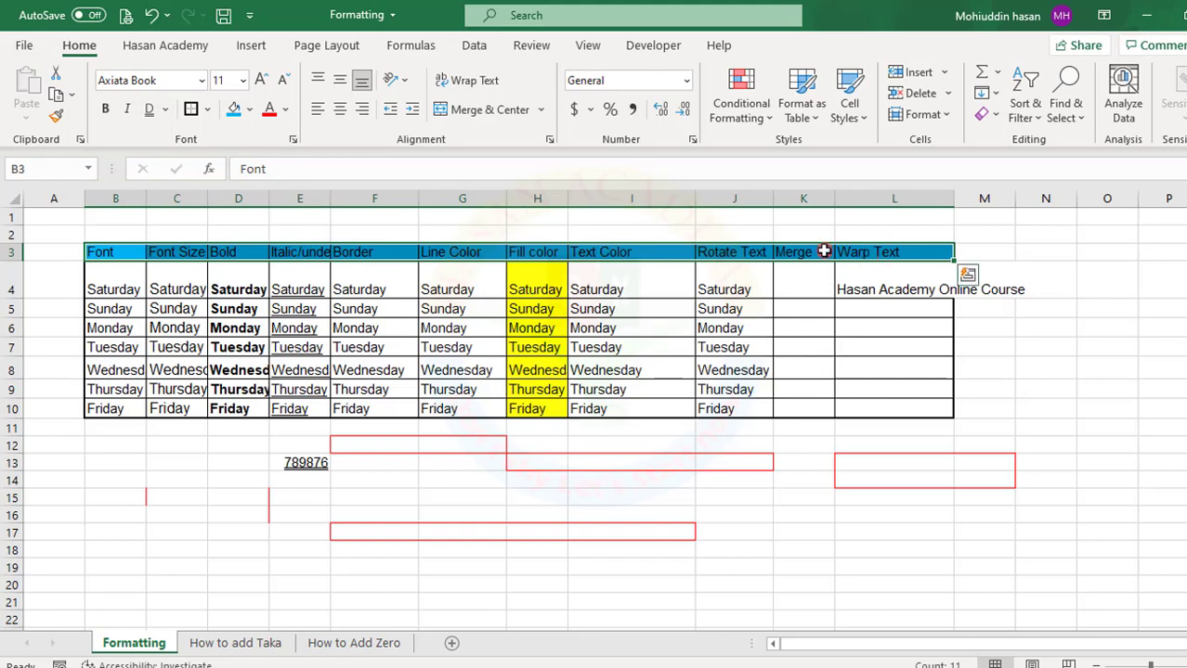
{"action": "left_click", "coordinate": [286, 110]}
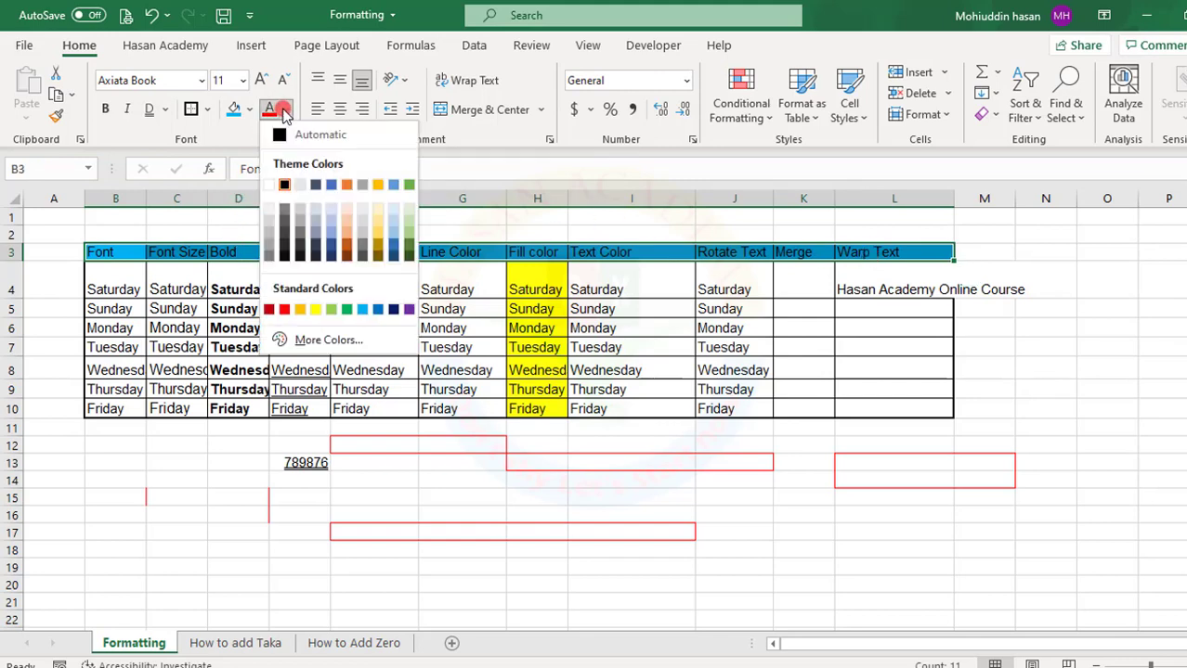
{"action": "left_click", "coordinate": [270, 186]}
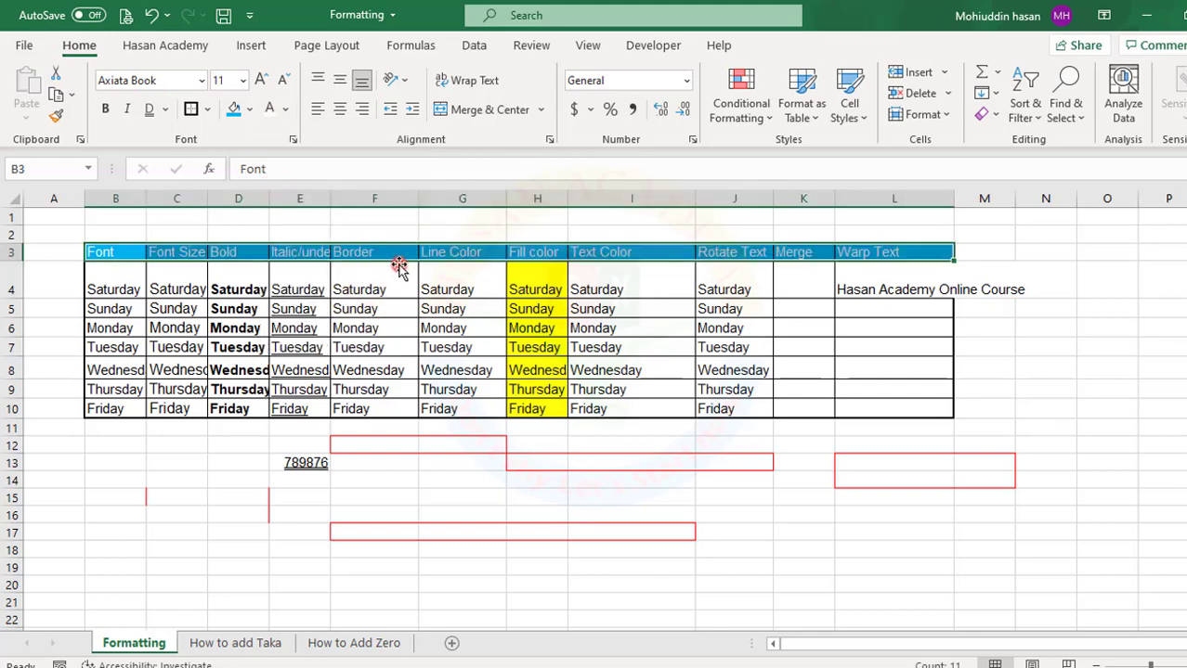
{"action": "left_click", "coordinate": [398, 308]}
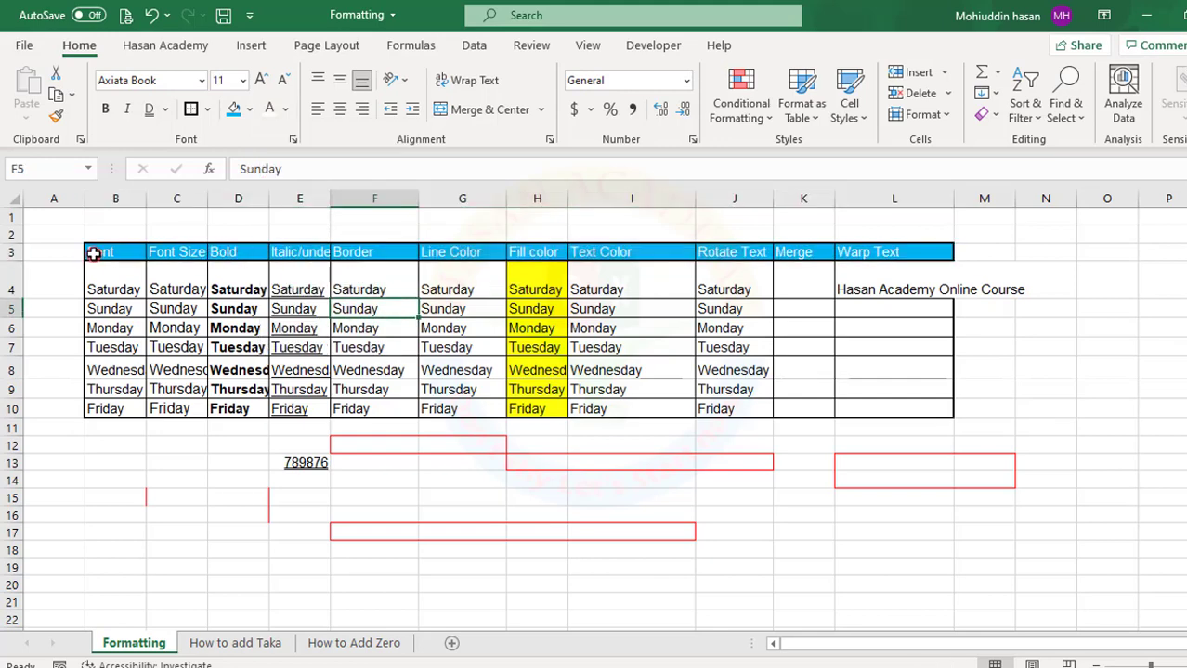
Make the heading row B3:L3 bold, briefly trying italic on it and removing the italic again.
{"action": "left_click_drag", "start_coordinate": [93, 253], "coordinate": [854, 248]}
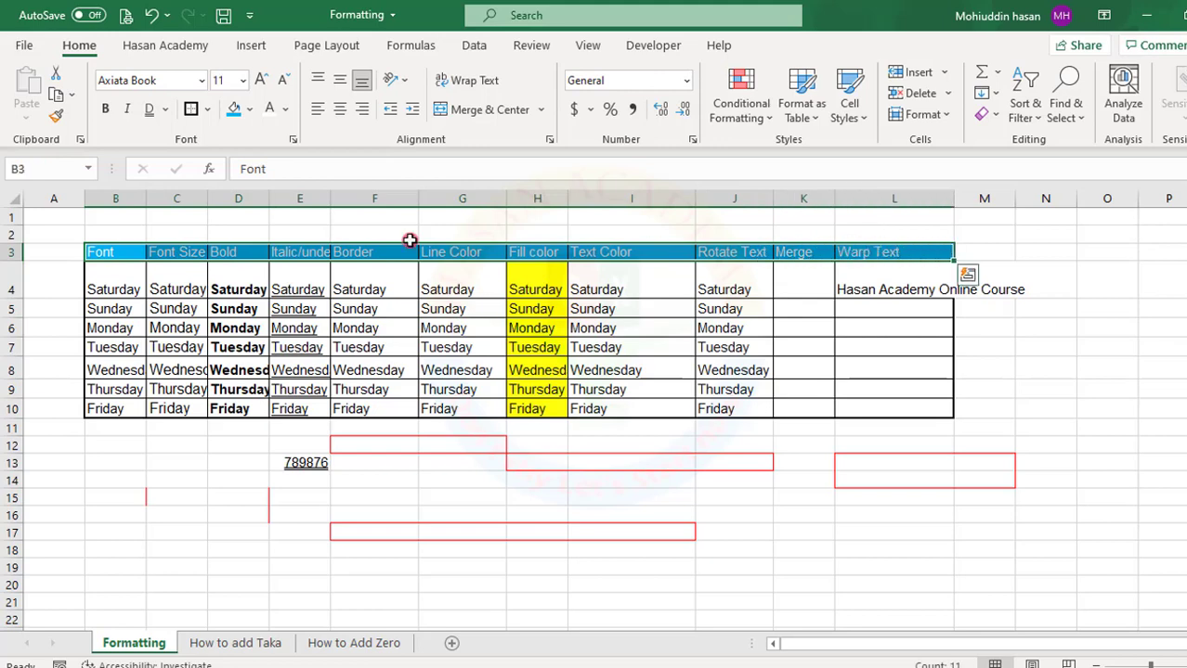
{"action": "left_click", "coordinate": [105, 109]}
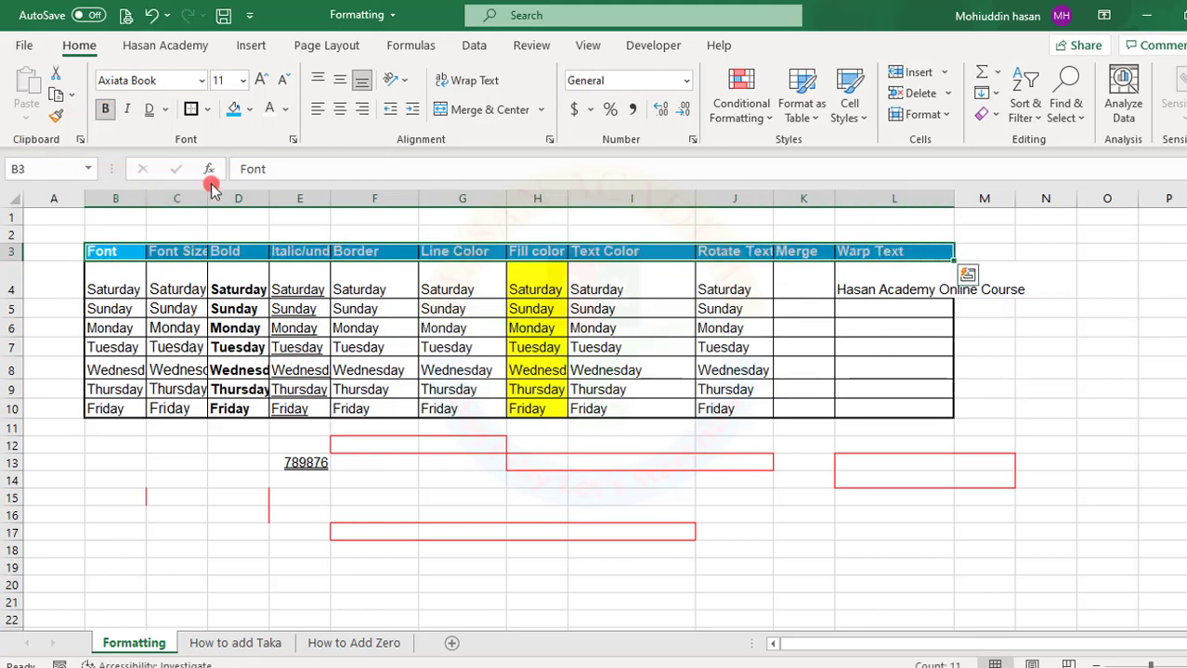
{"action": "left_click", "coordinate": [127, 109]}
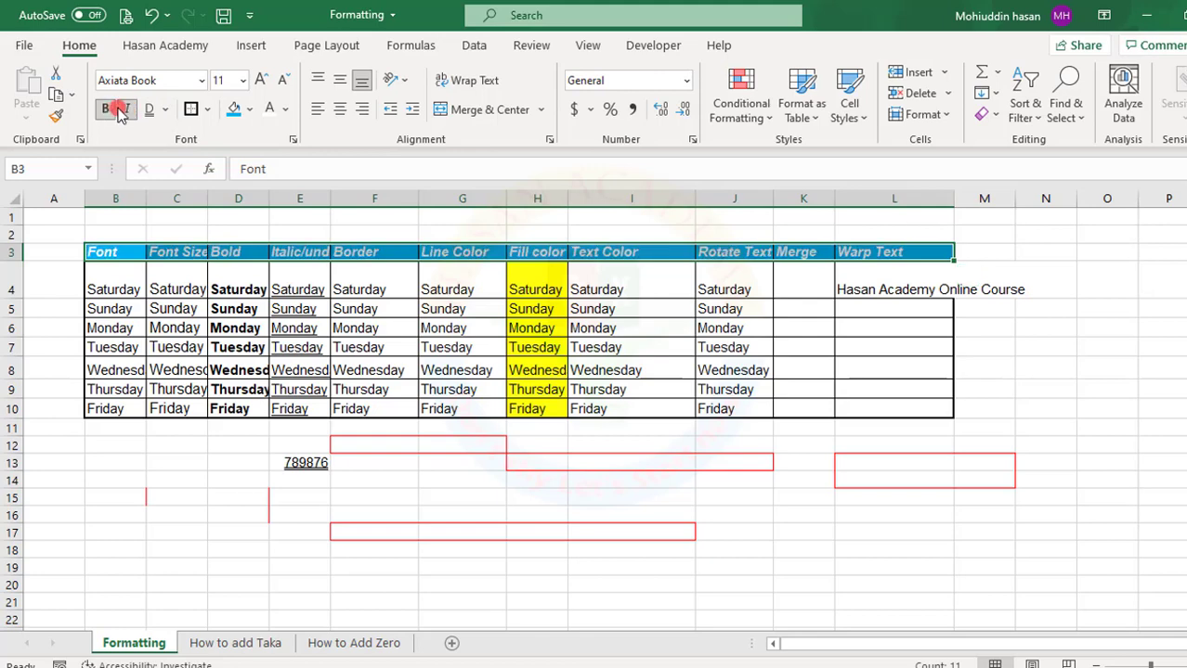
{"action": "left_click", "coordinate": [121, 109]}
{"action": "left_click", "coordinate": [195, 330]}
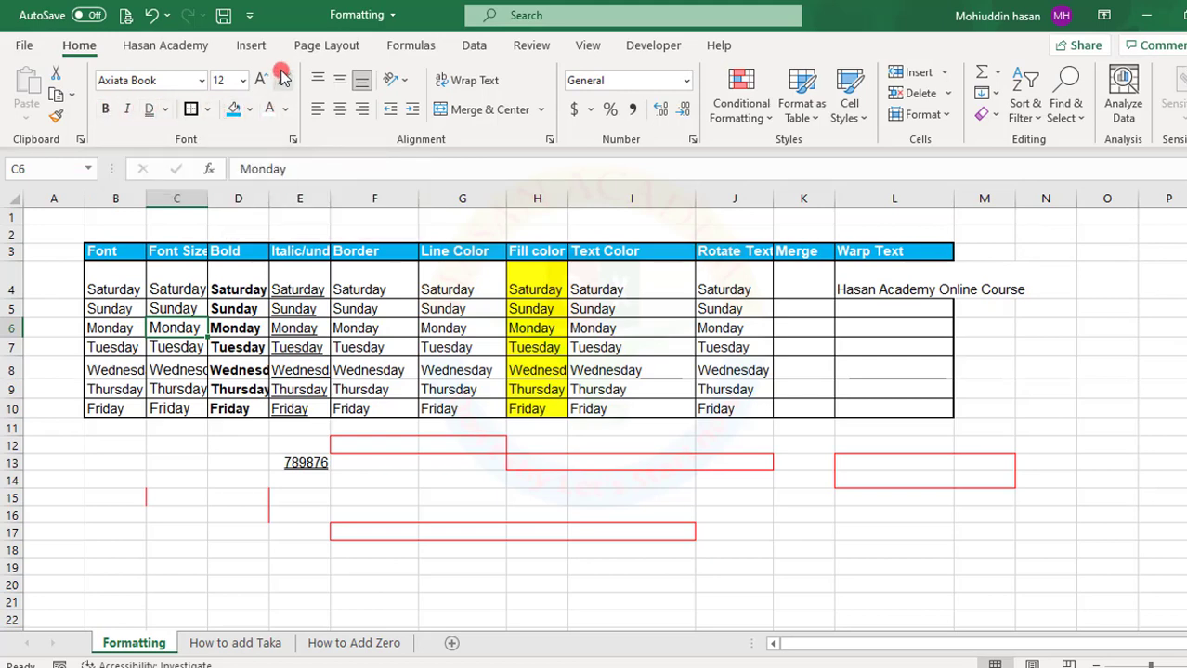
Increase the height of row 5 to about the same height as row 4.
{"action": "left_click", "coordinate": [550, 289]}
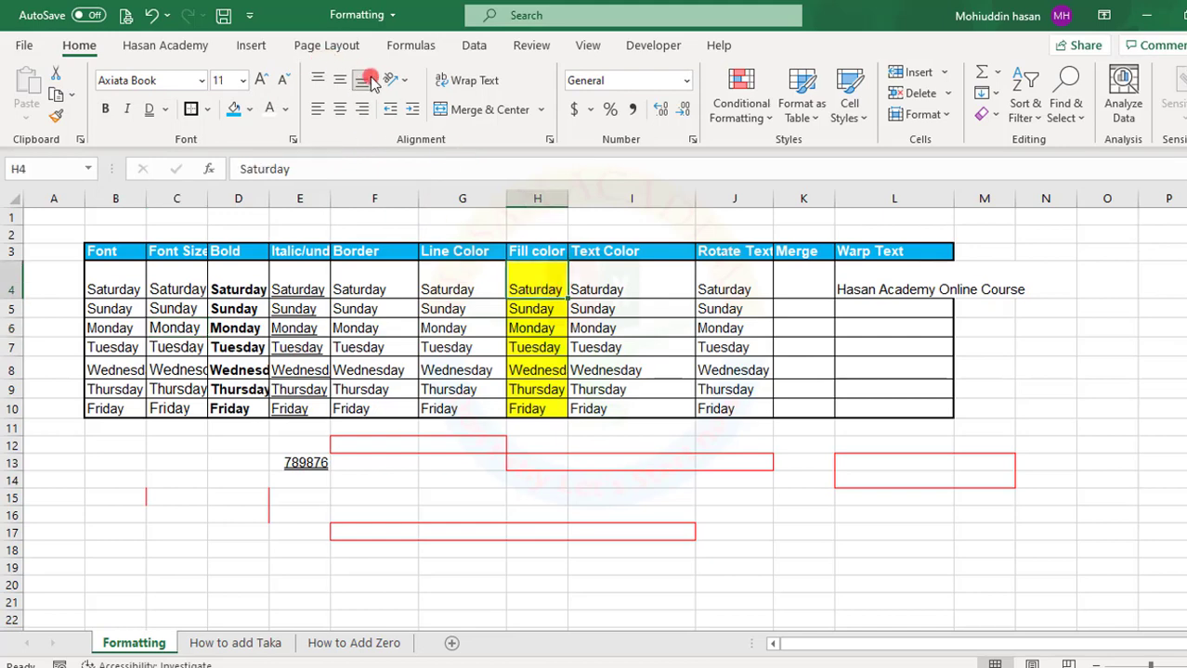
{"action": "left_click", "coordinate": [368, 314]}
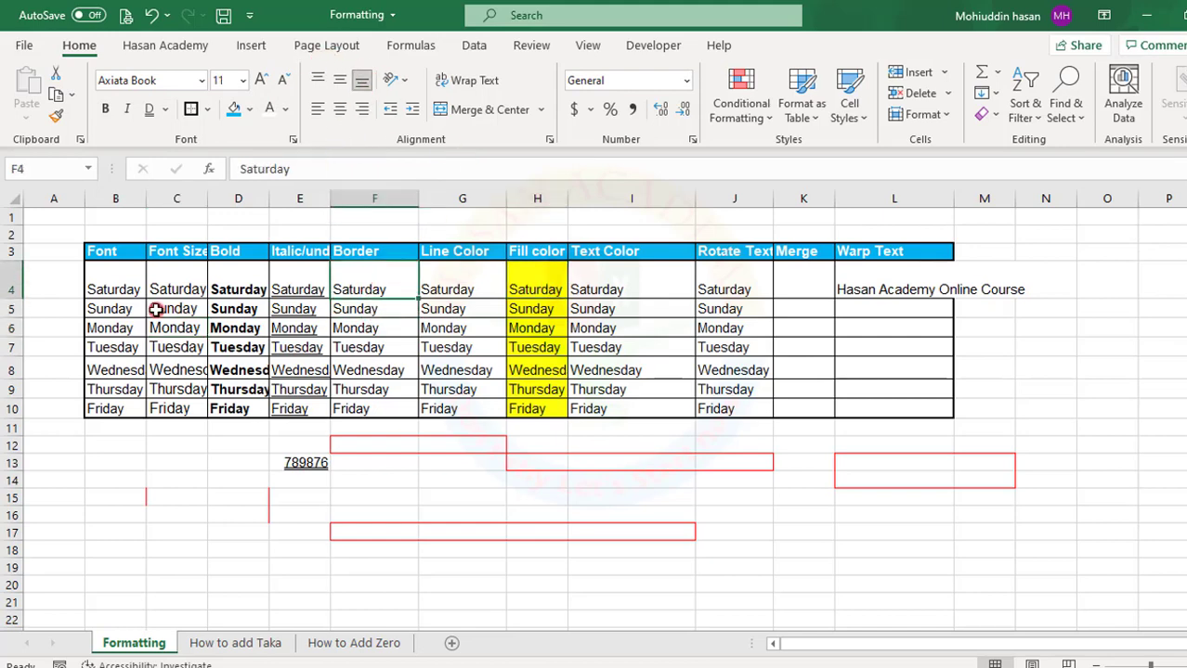
{"action": "left_click", "coordinate": [125, 291]}
{"action": "left_click", "coordinate": [267, 311]}
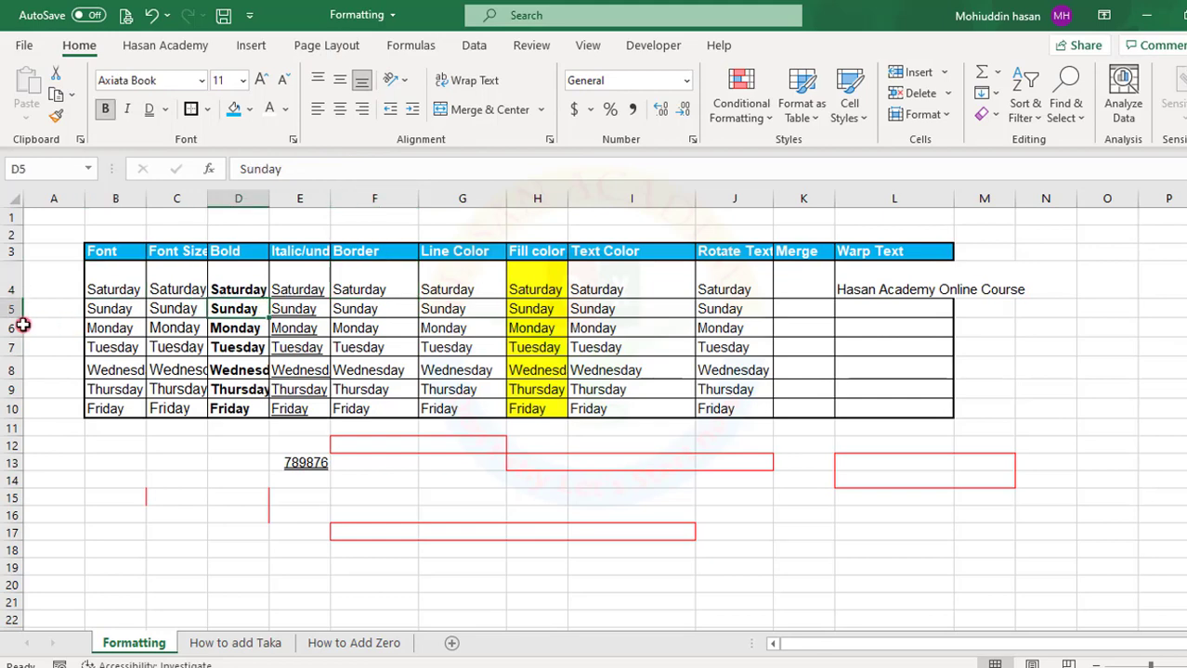
{"action": "left_click_drag", "start_coordinate": [13, 316], "coordinate": [13, 337]}
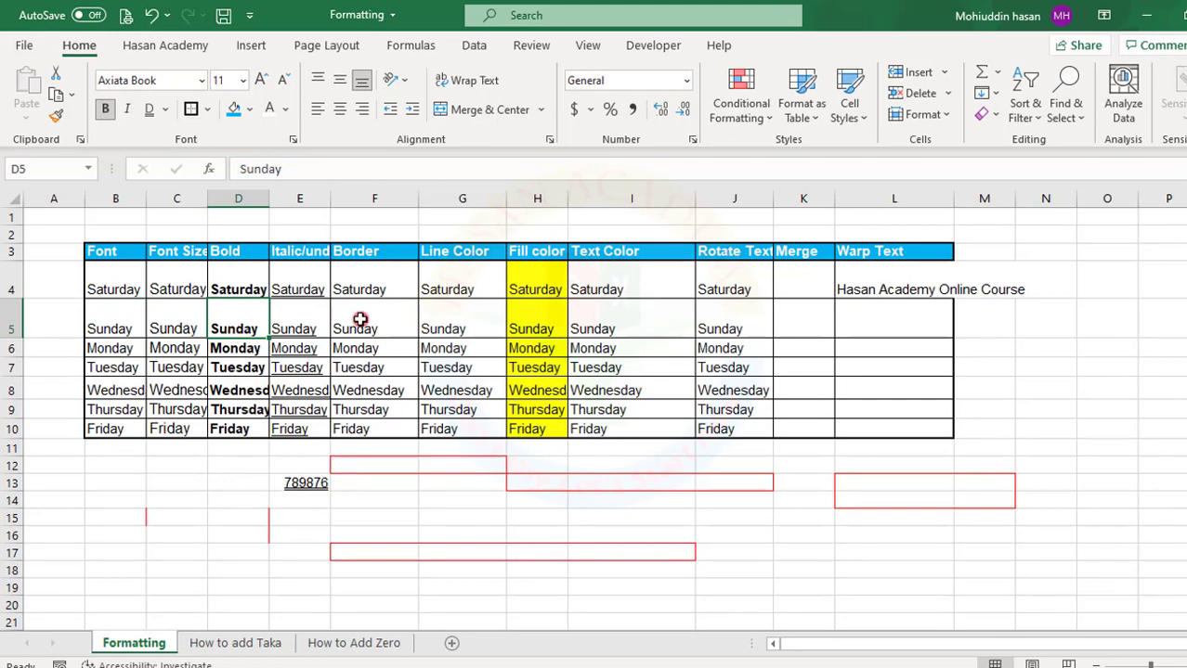
{"action": "left_click", "coordinate": [163, 329]}
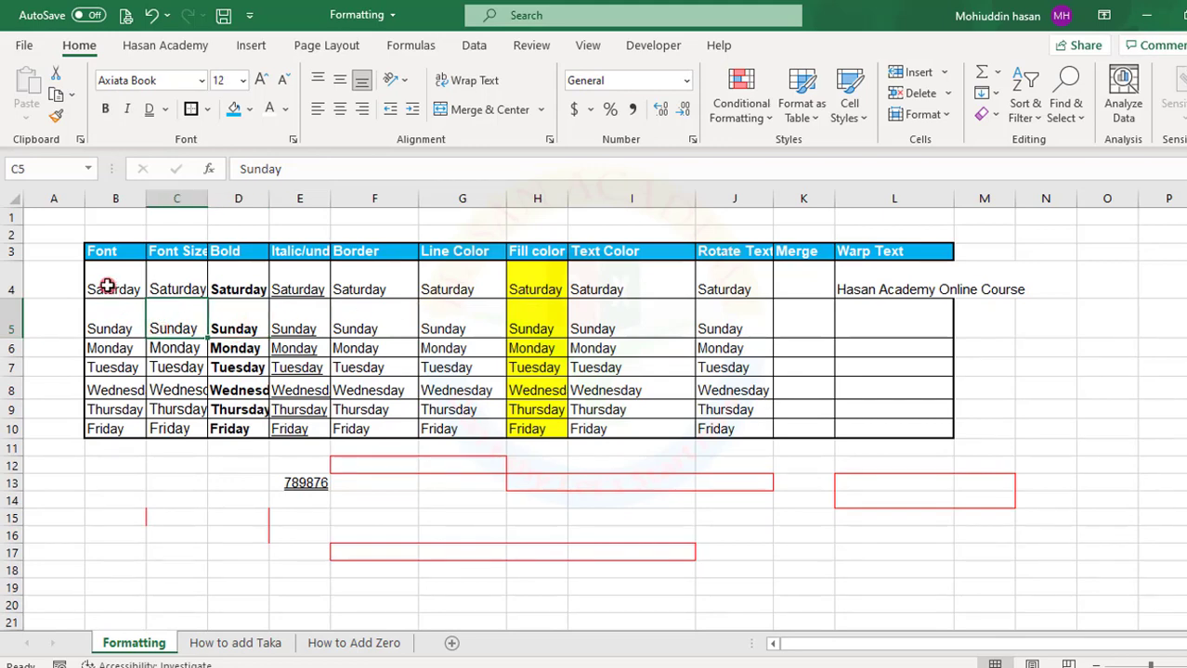
{"action": "left_click_drag", "start_coordinate": [108, 287], "coordinate": [260, 320]}
{"action": "left_click", "coordinate": [445, 318]}
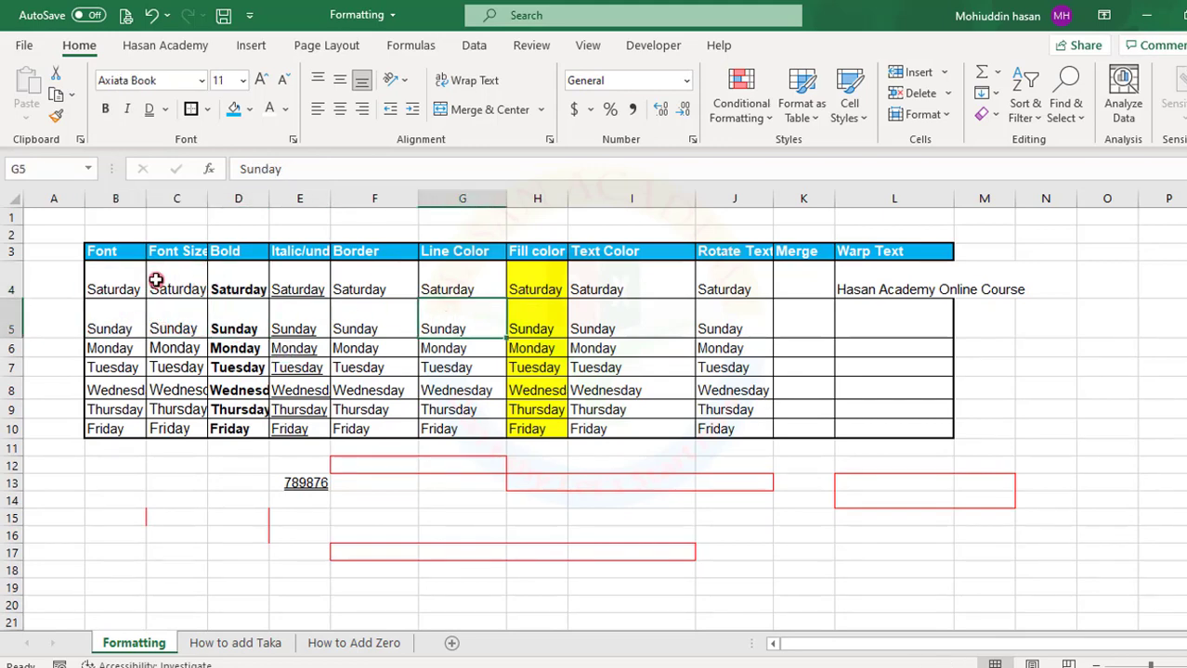
Try top, middle and bottom vertical alignment on the weekday cells B4:L10, finishing with Middle Align.
{"action": "left_click_drag", "start_coordinate": [121, 281], "coordinate": [888, 420]}
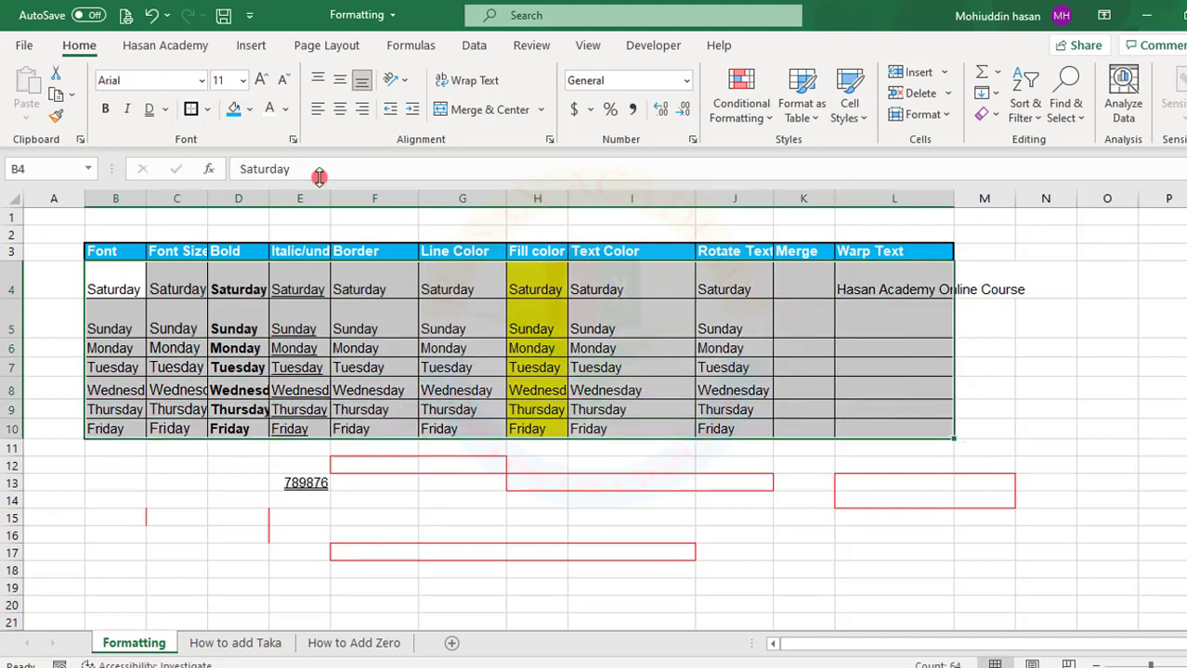
{"action": "left_click", "coordinate": [321, 80]}
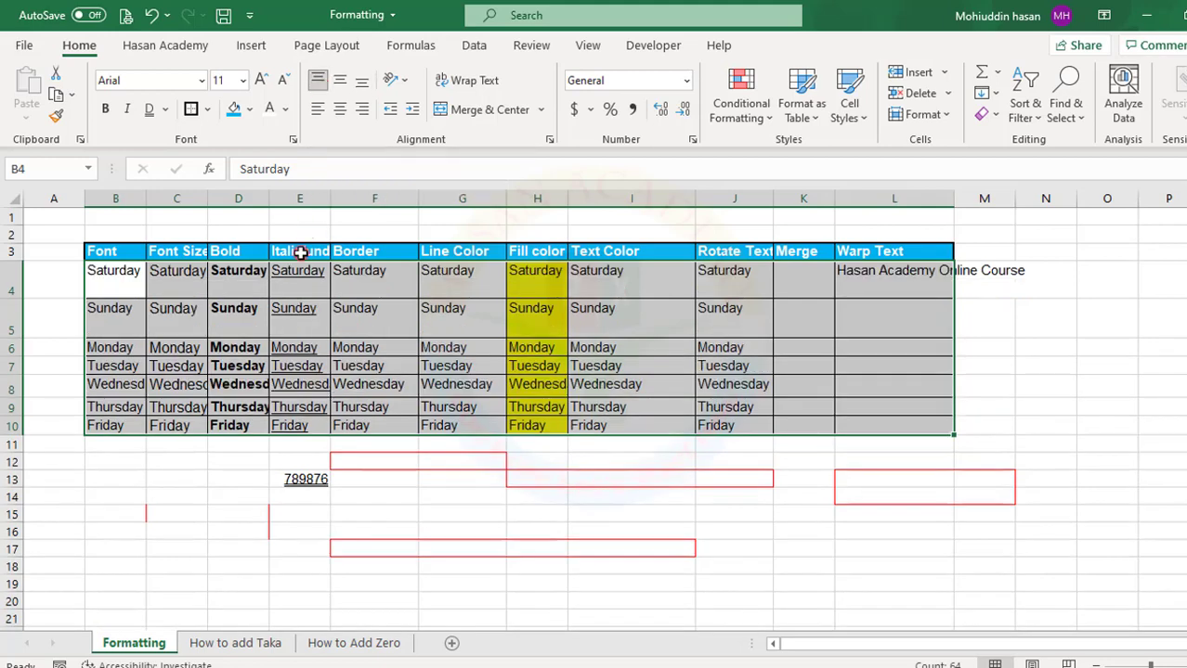
{"action": "left_click", "coordinate": [341, 81]}
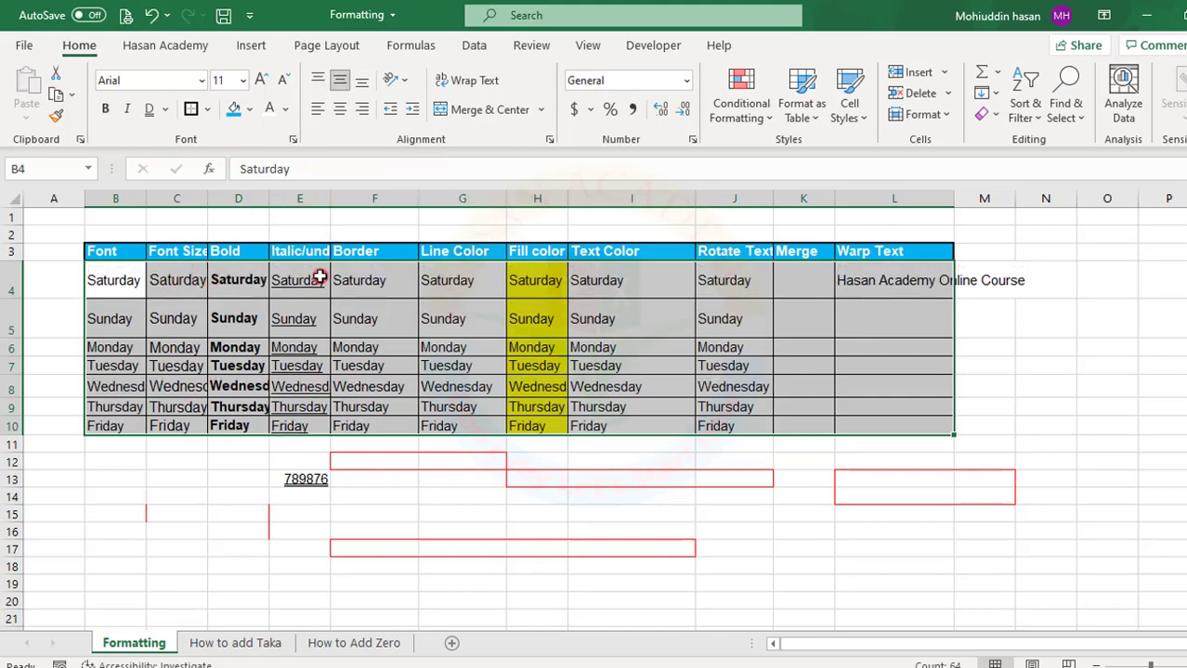
{"action": "left_click", "coordinate": [362, 80]}
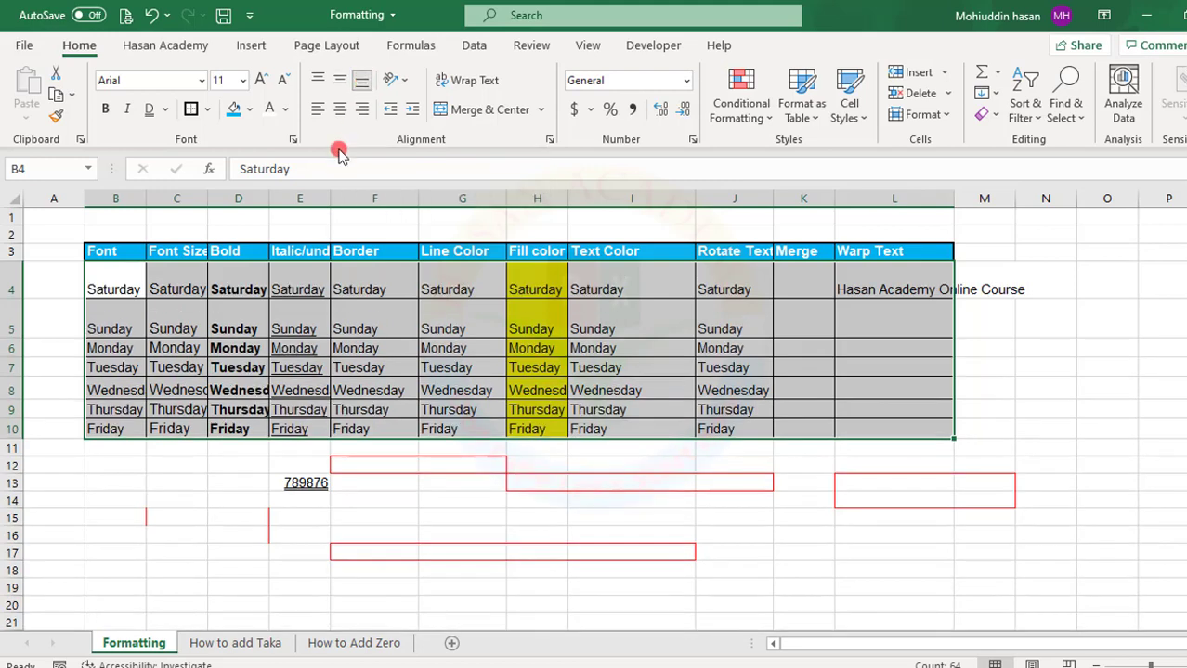
{"action": "left_click", "coordinate": [343, 81]}
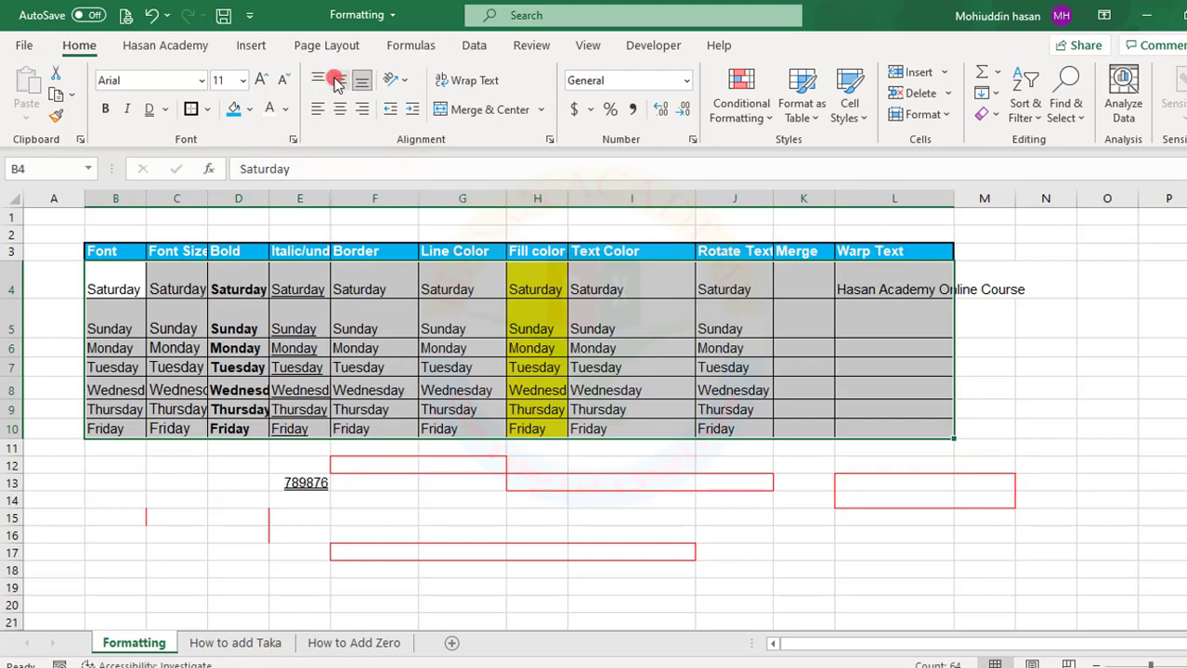
{"action": "left_click", "coordinate": [339, 82]}
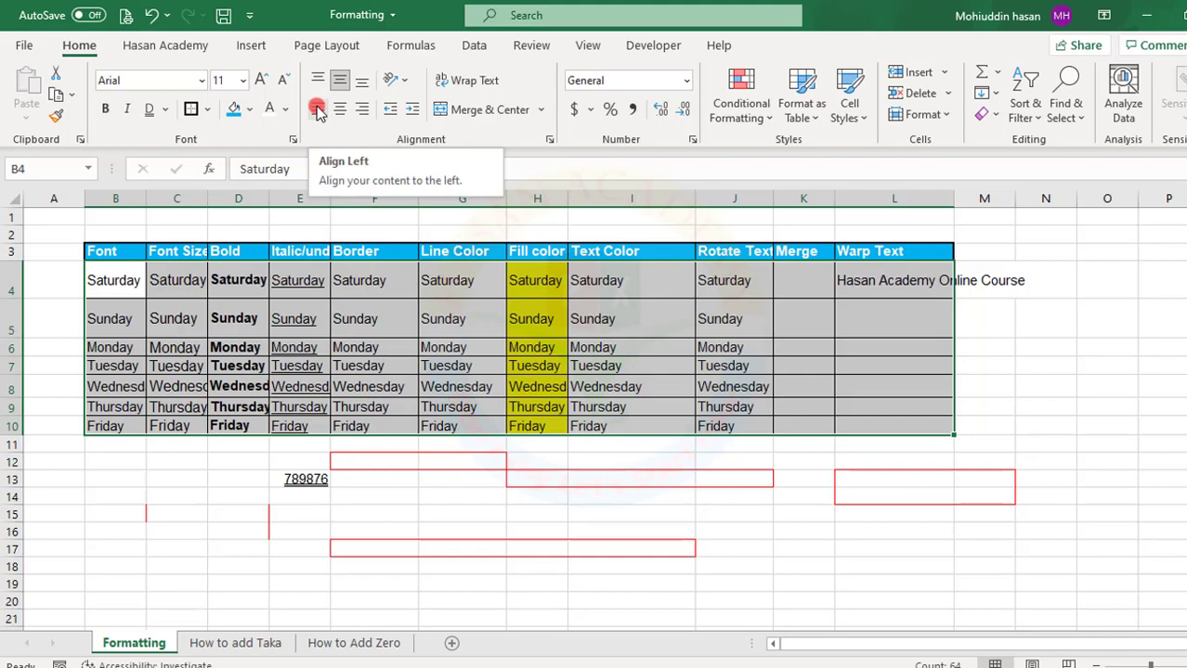
Try left, center and right horizontal alignment on the cells B4:L10, finishing with centered text.
{"action": "left_click", "coordinate": [316, 110]}
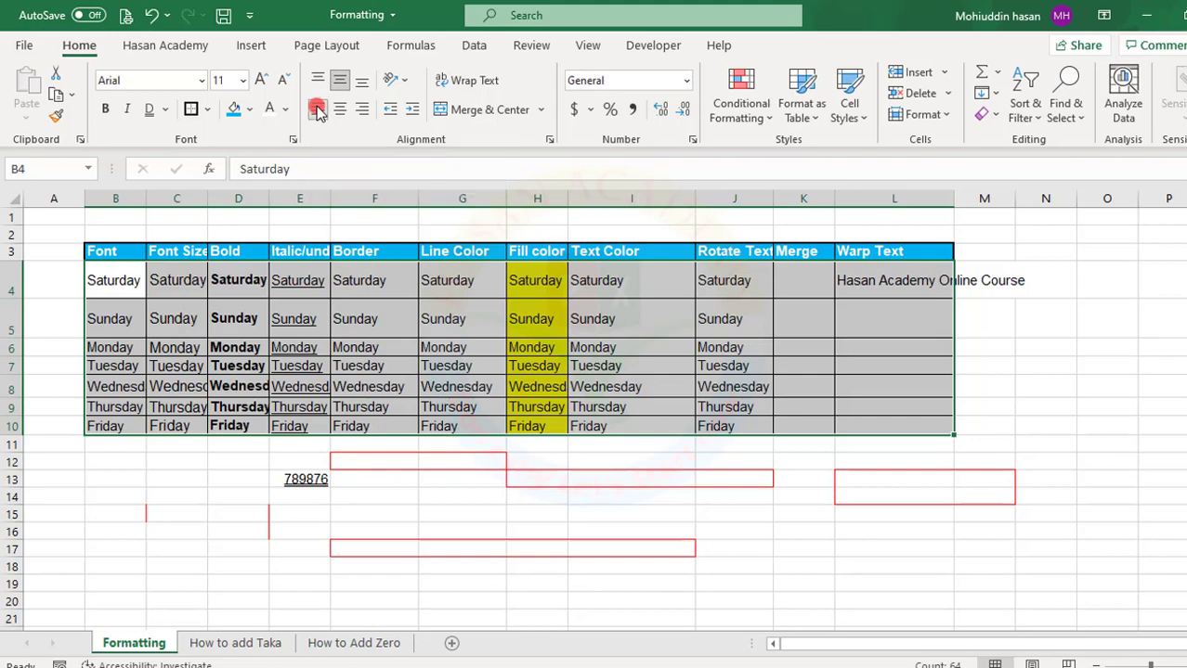
{"action": "left_click", "coordinate": [342, 109]}
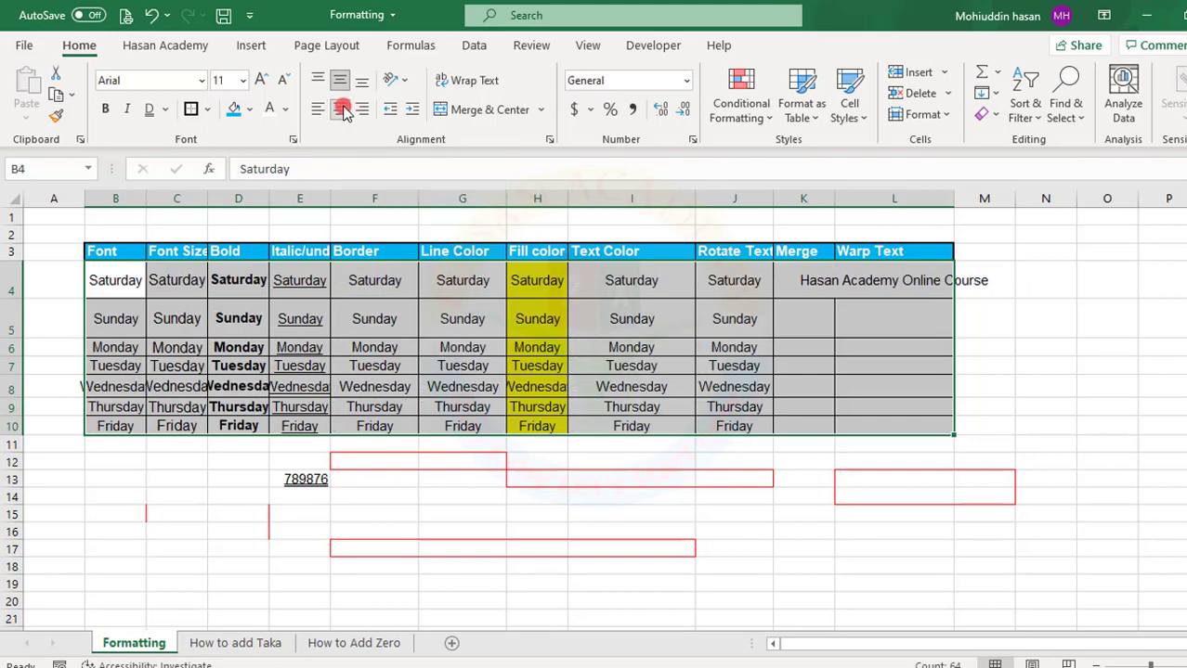
{"action": "left_click", "coordinate": [367, 109]}
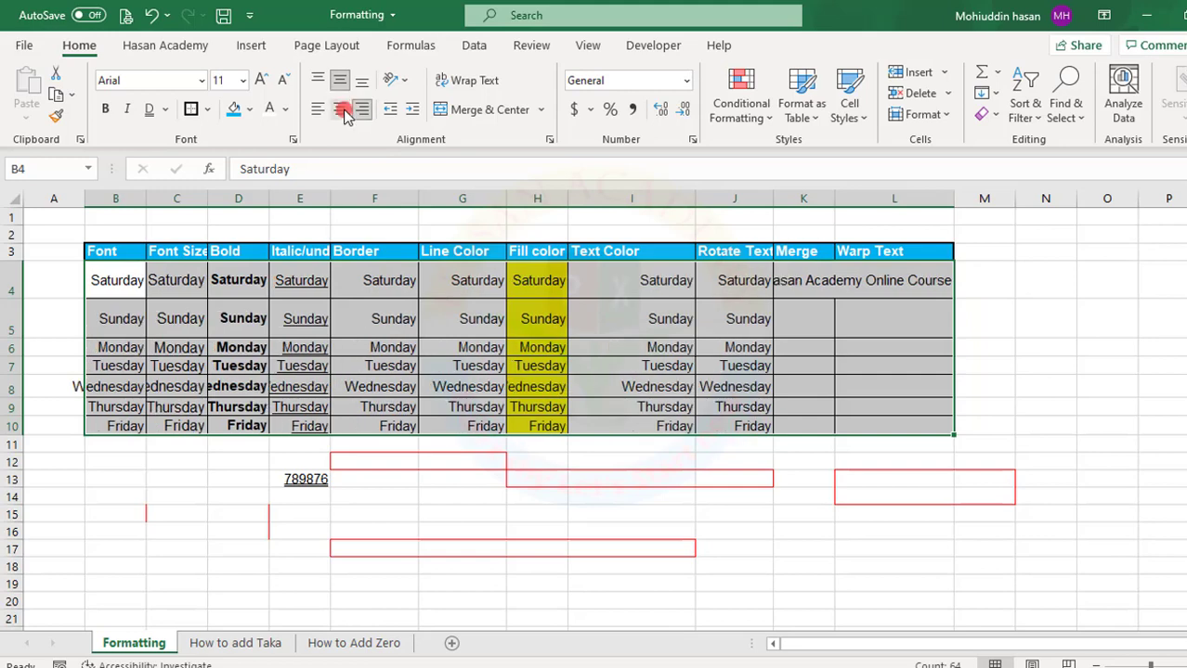
{"action": "left_click", "coordinate": [342, 110]}
{"action": "left_click", "coordinate": [317, 109]}
{"action": "left_click", "coordinate": [362, 109]}
{"action": "left_click", "coordinate": [340, 110]}
{"action": "left_click", "coordinate": [429, 345]}
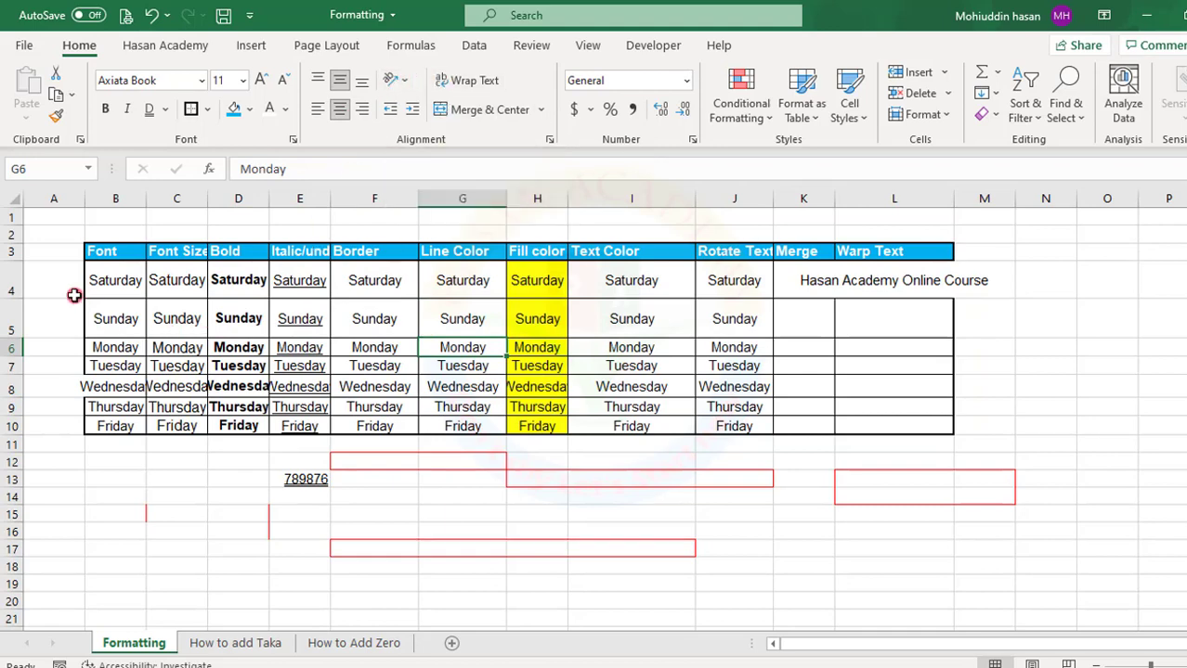
Merge and center the empty cells A4:A10 beside the weekday table.
{"action": "left_click_drag", "start_coordinate": [64, 268], "coordinate": [68, 426]}
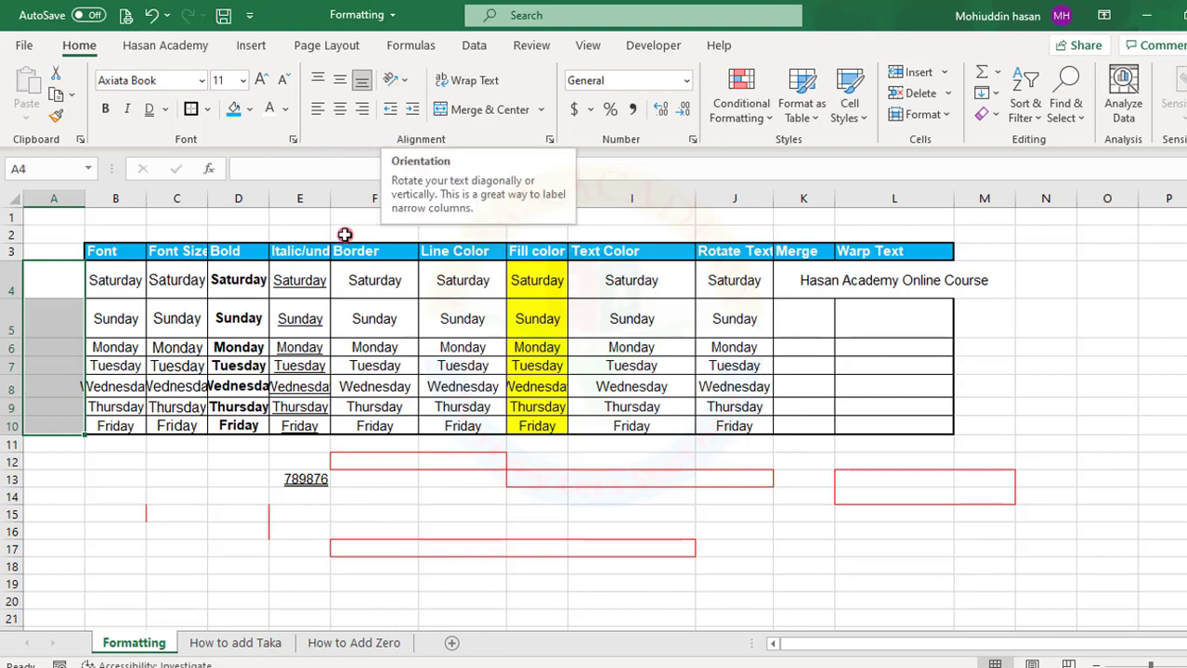
{"action": "left_click", "coordinate": [100, 347]}
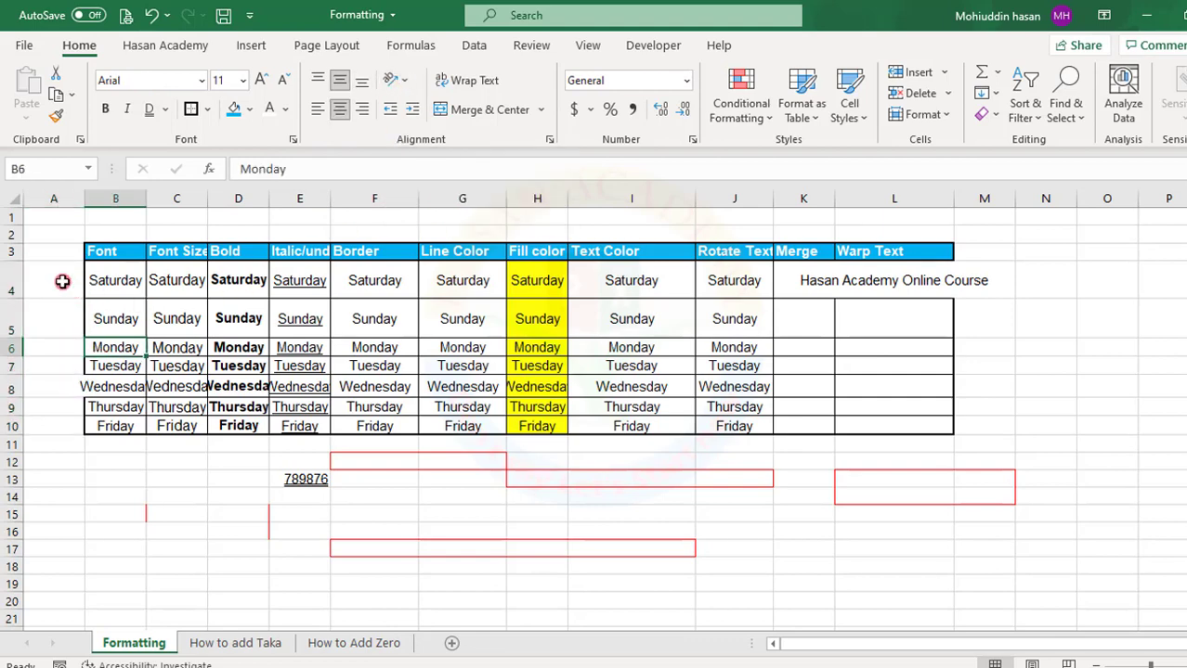
{"action": "left_click_drag", "start_coordinate": [63, 281], "coordinate": [67, 434]}
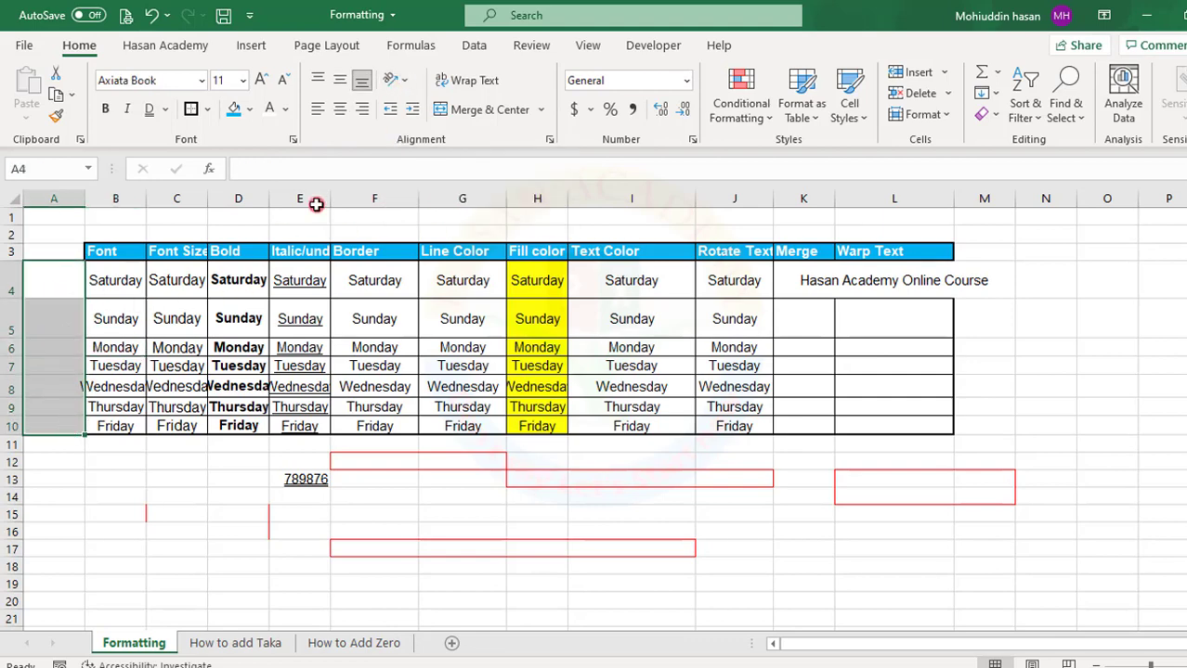
{"action": "left_click", "coordinate": [467, 110]}
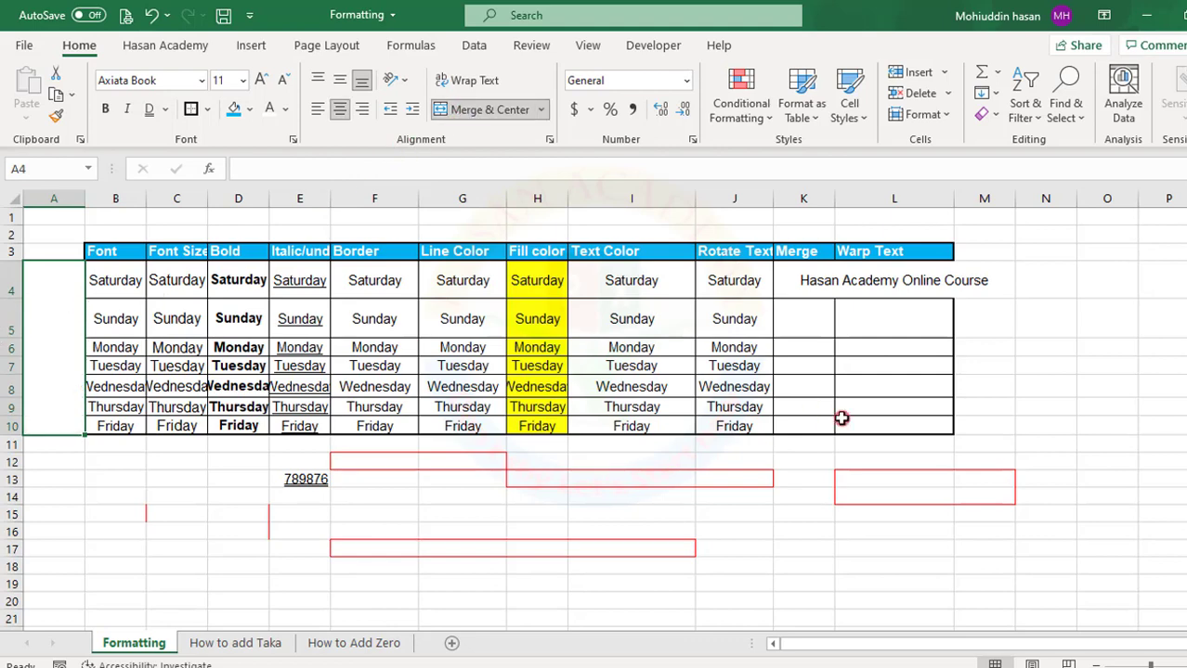
Enter the text "Online Course" in the merged cell A4:A10.
{"action": "type", "text": "o"}
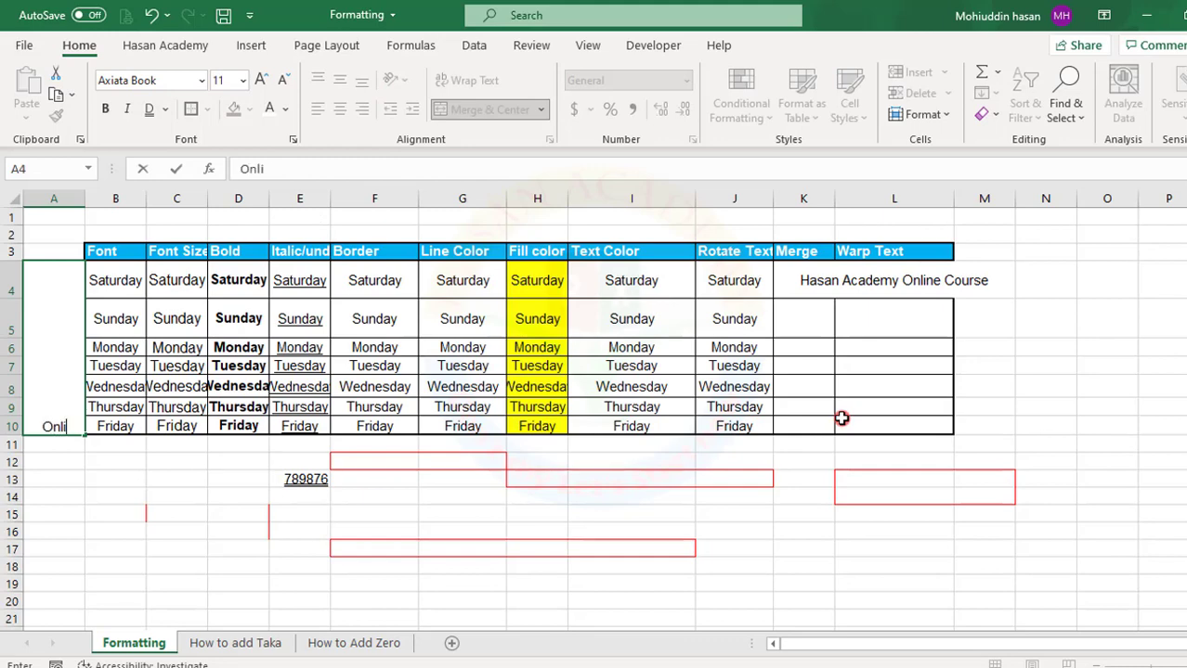
{"action": "type", "text": "nline Cour"}
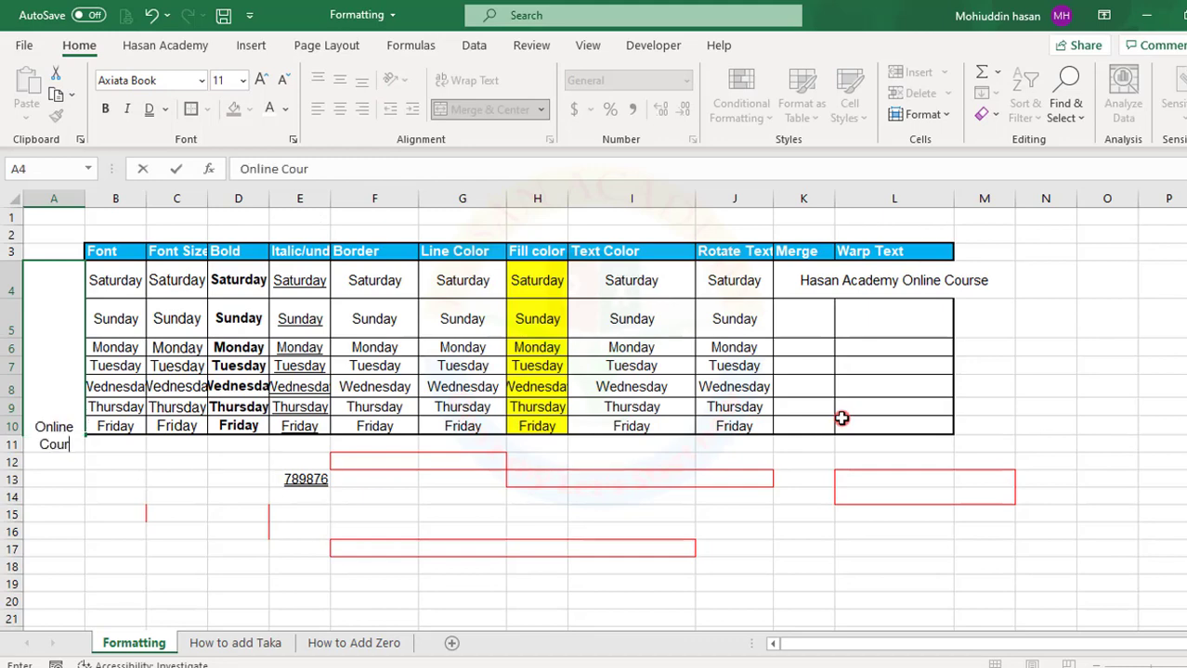
{"action": "type", "text": "se"}
{"action": "key", "text": "Return"}
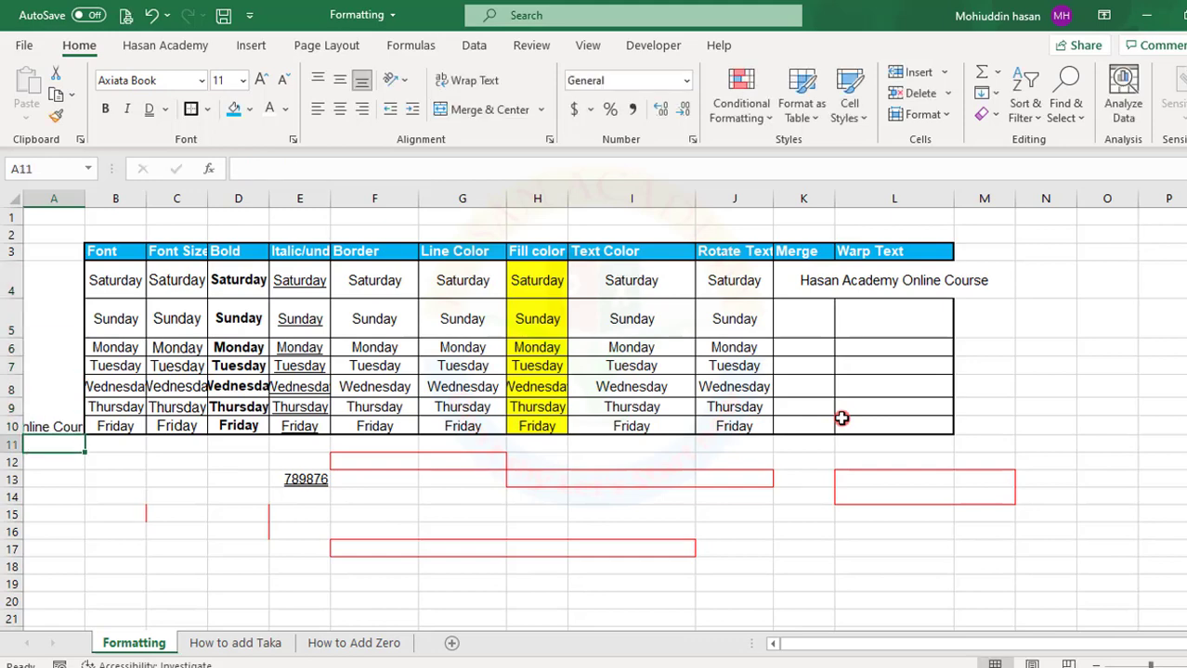
Middle-align the Online Course text in its merged cell and make column A slightly narrower than the text.
{"action": "left_click", "coordinate": [44, 392]}
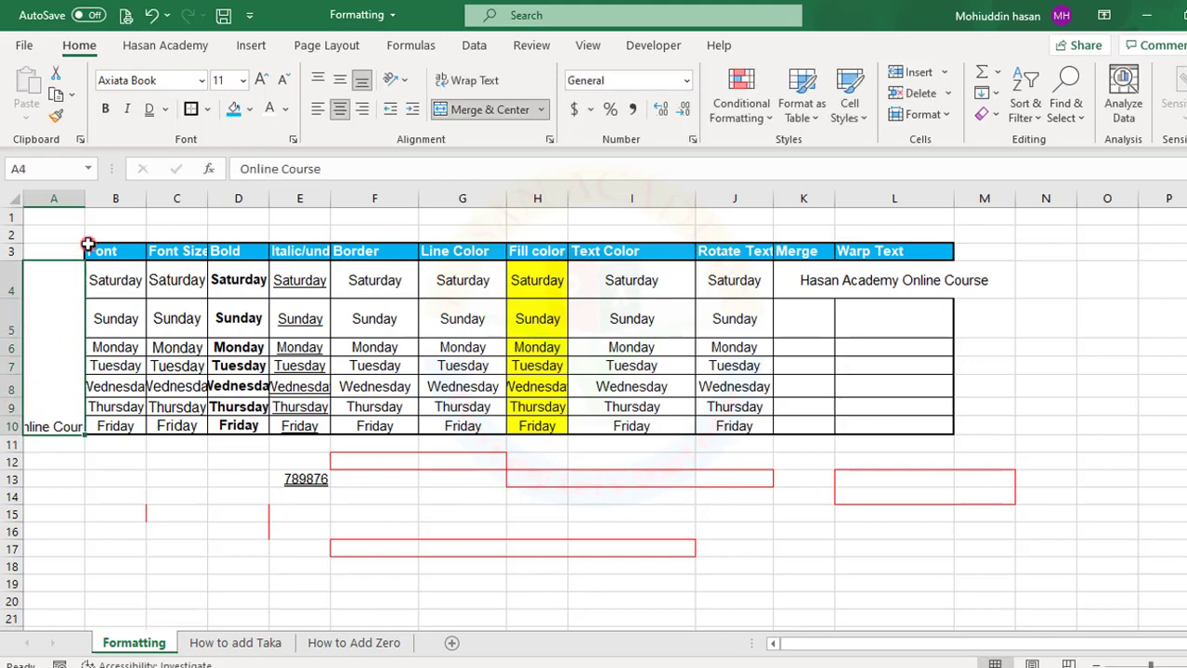
{"action": "left_click_drag", "start_coordinate": [90, 201], "coordinate": [125, 200]}
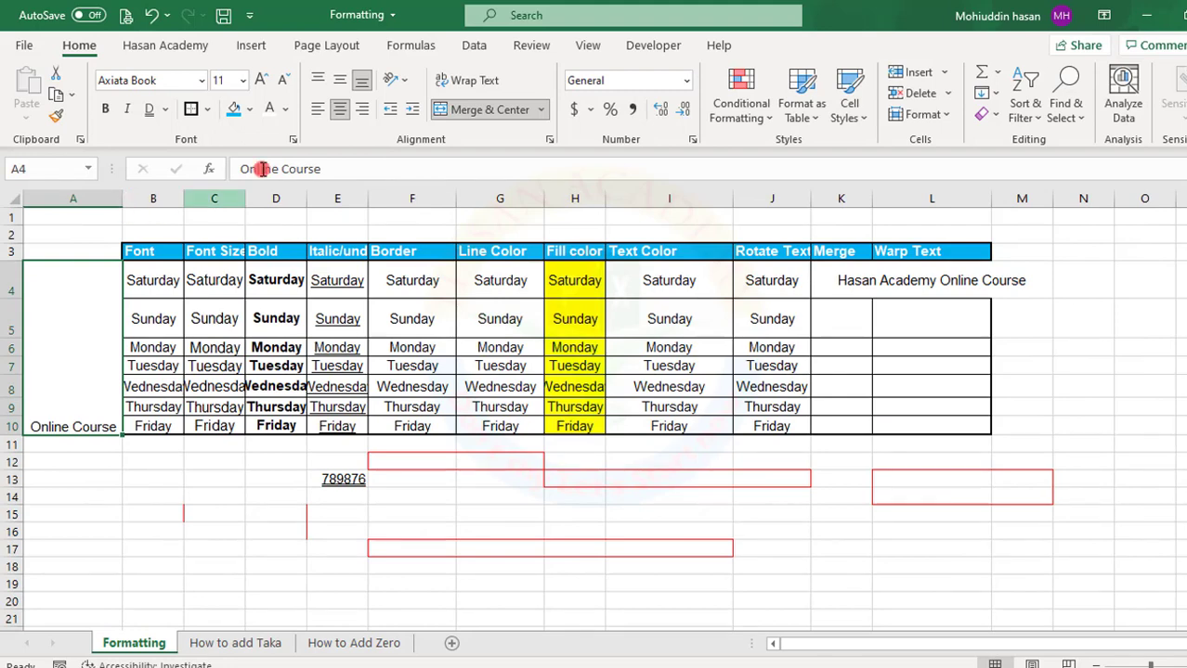
{"action": "left_click", "coordinate": [341, 82]}
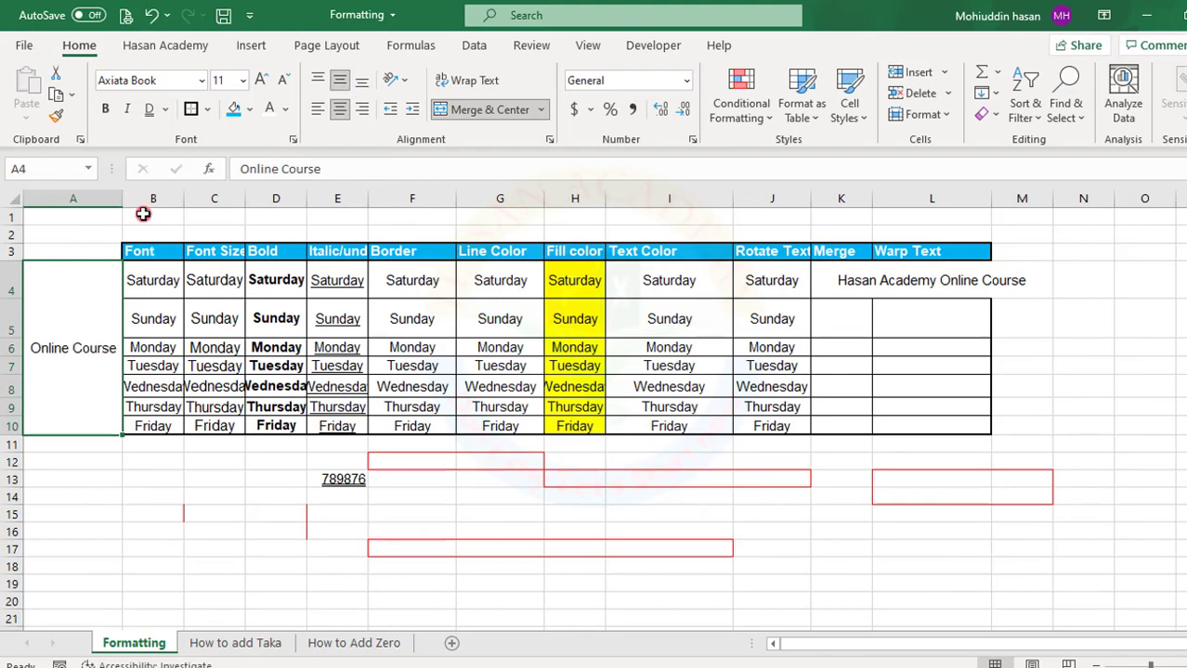
{"action": "left_click_drag", "start_coordinate": [120, 200], "coordinate": [78, 203]}
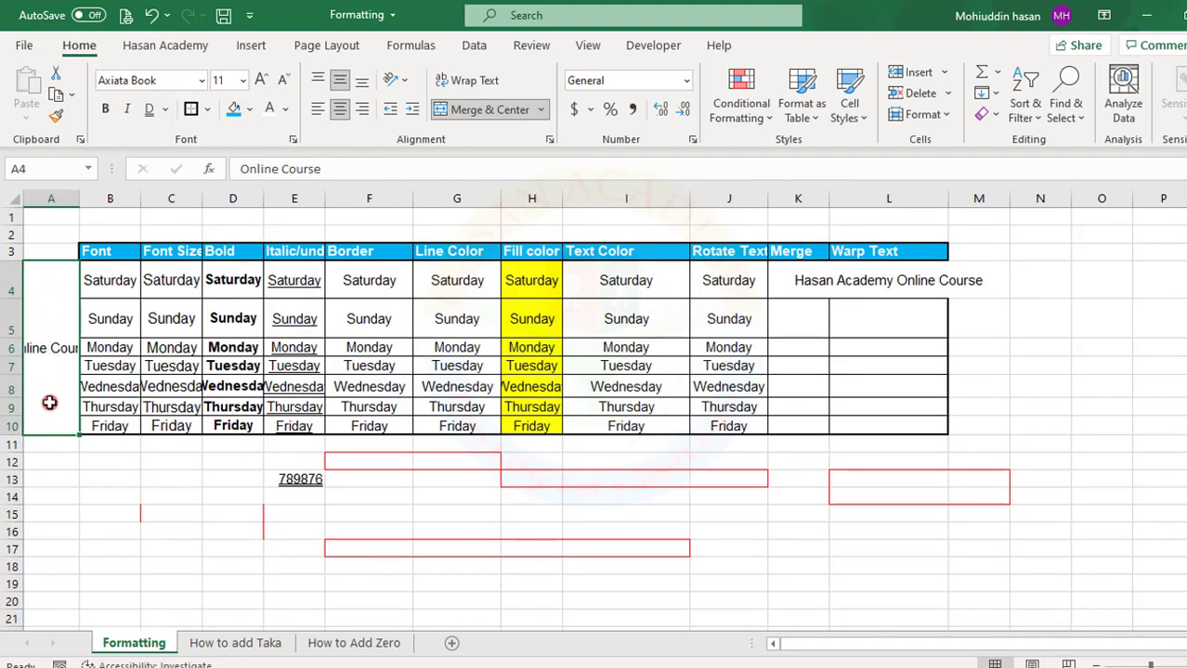
Try the angle counterclockwise, angle clockwise, vertical, rotate up and rotate down orientations on the Online Course text in A4:A10.
{"action": "left_click", "coordinate": [403, 82]}
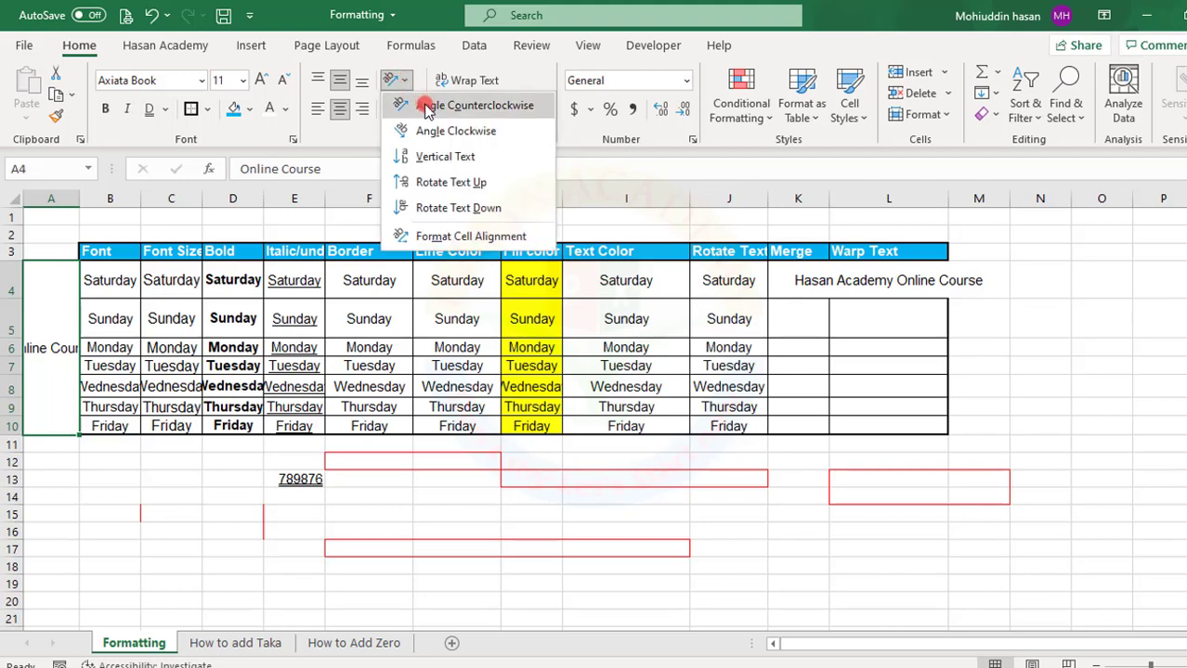
{"action": "left_click", "coordinate": [437, 112]}
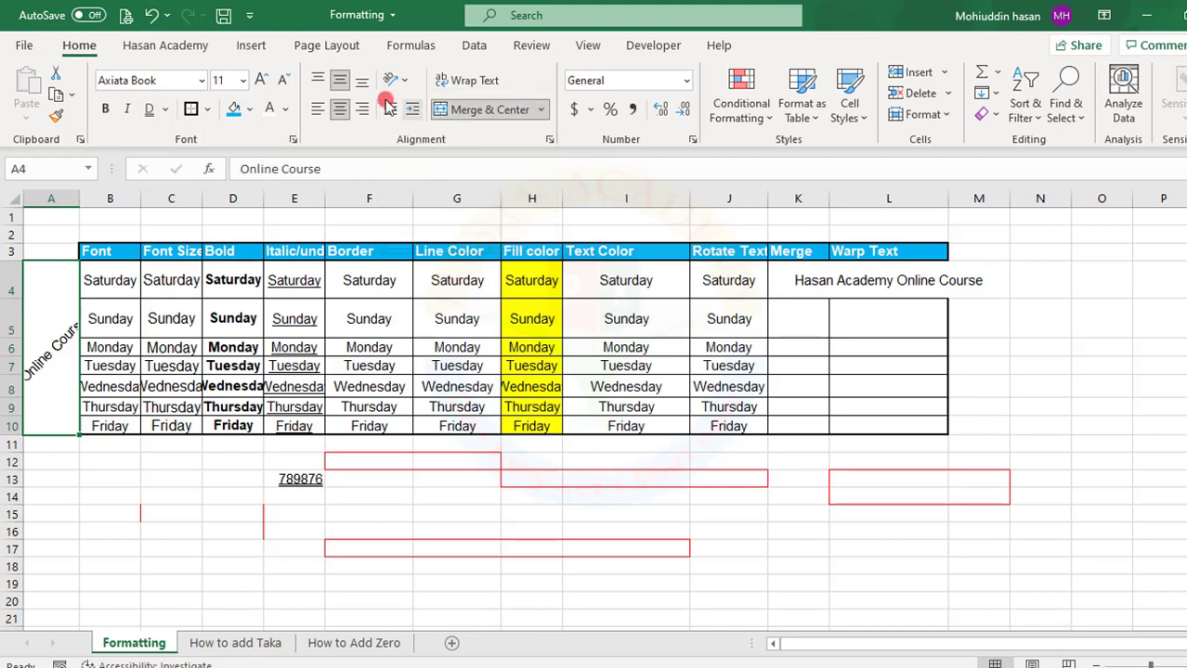
{"action": "left_click", "coordinate": [408, 84]}
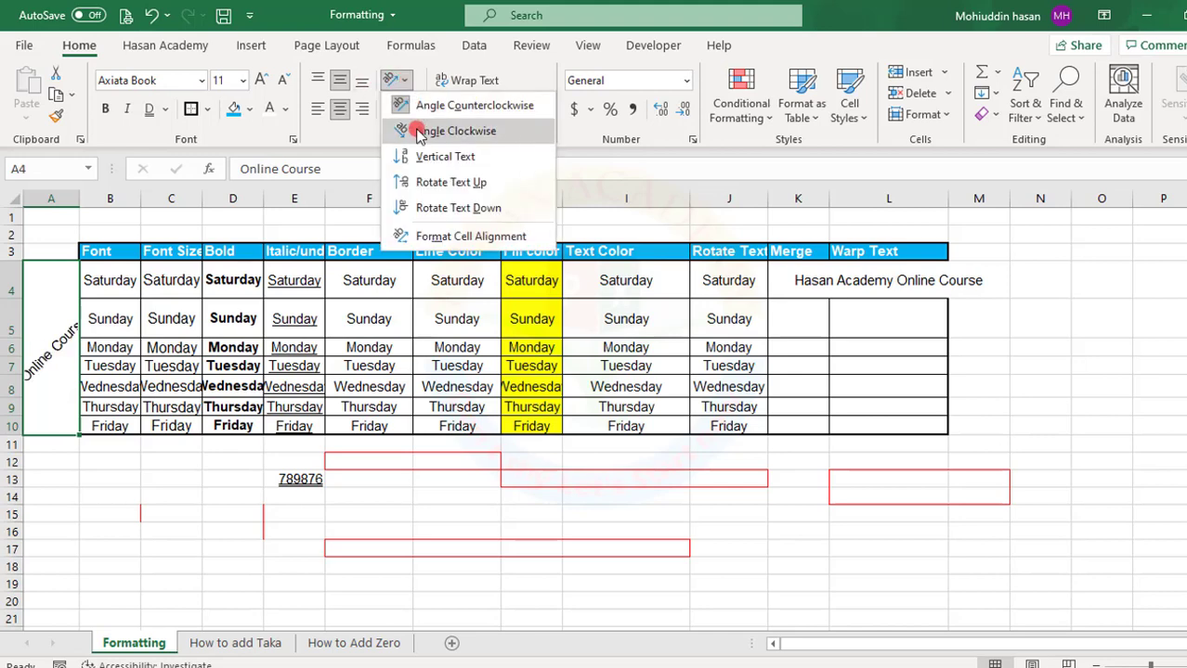
{"action": "left_click", "coordinate": [418, 133]}
{"action": "left_click", "coordinate": [390, 80]}
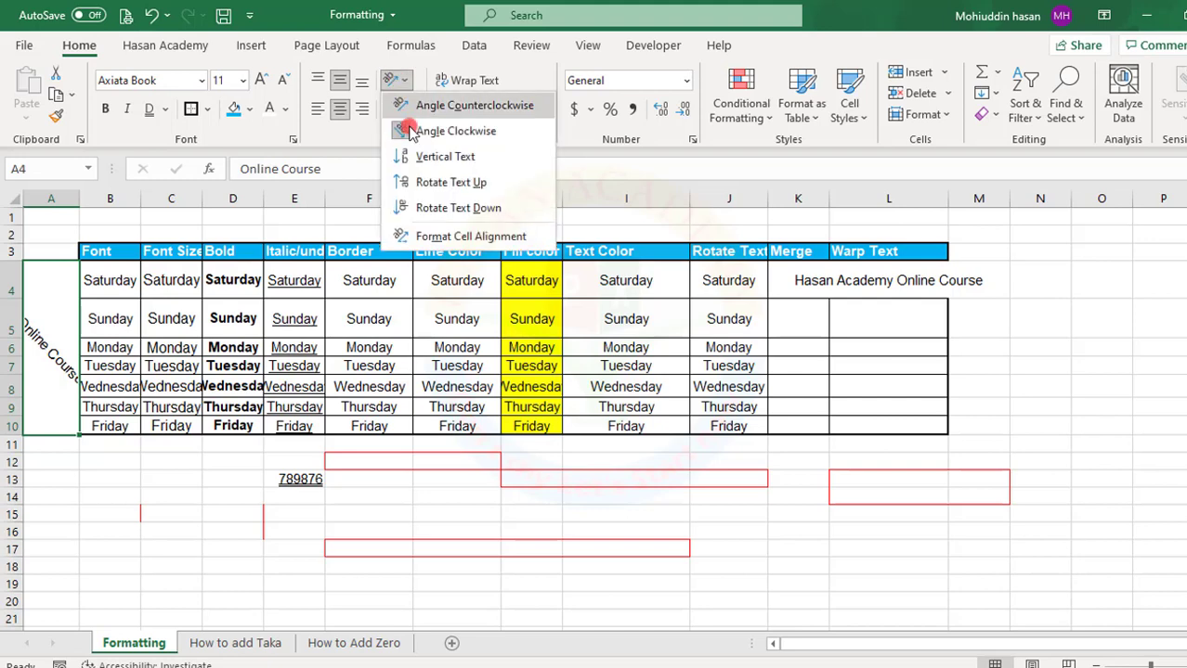
{"action": "left_click", "coordinate": [425, 156]}
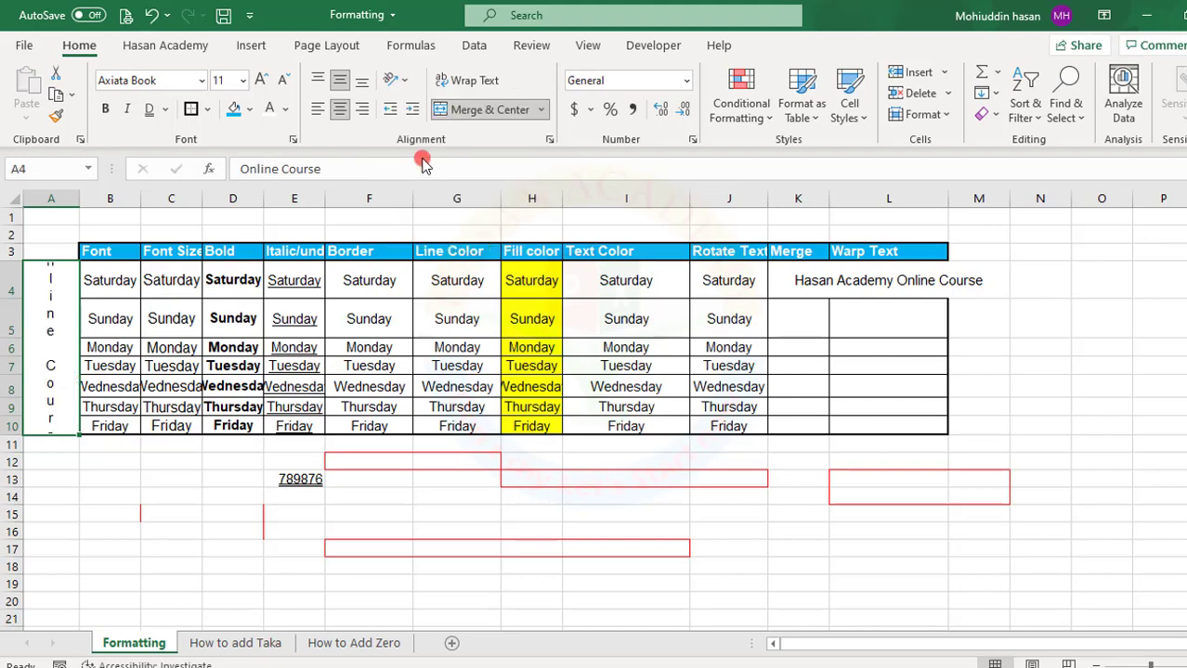
{"action": "left_click", "coordinate": [395, 81]}
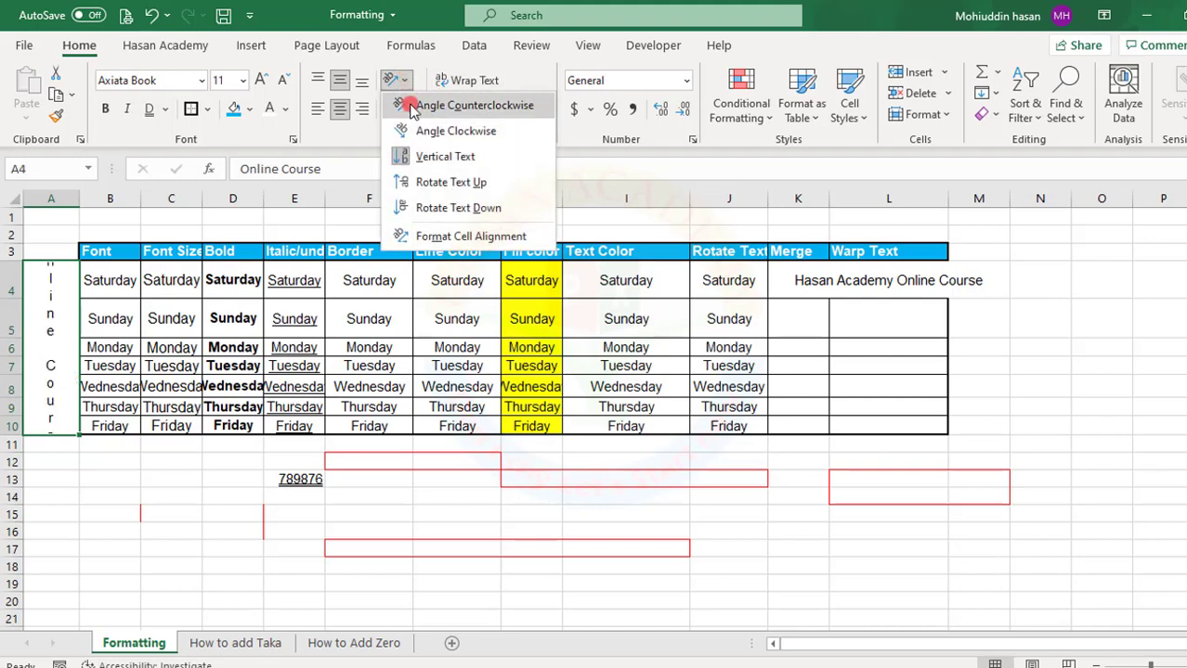
{"action": "left_click", "coordinate": [424, 177]}
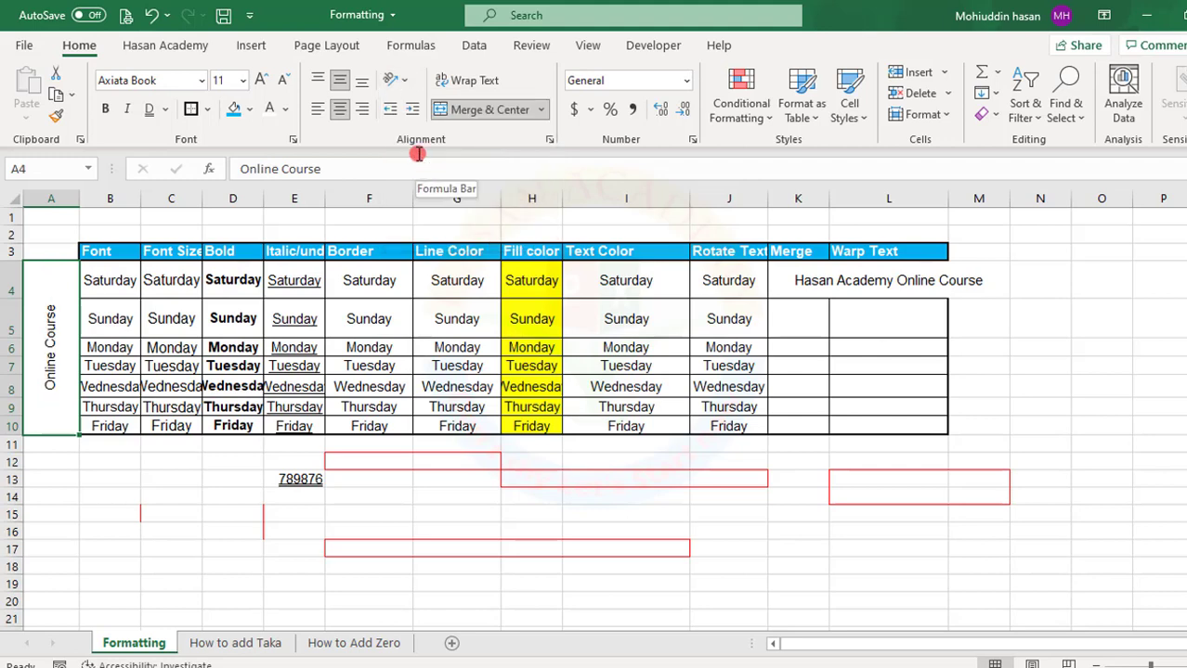
{"action": "left_click", "coordinate": [412, 82]}
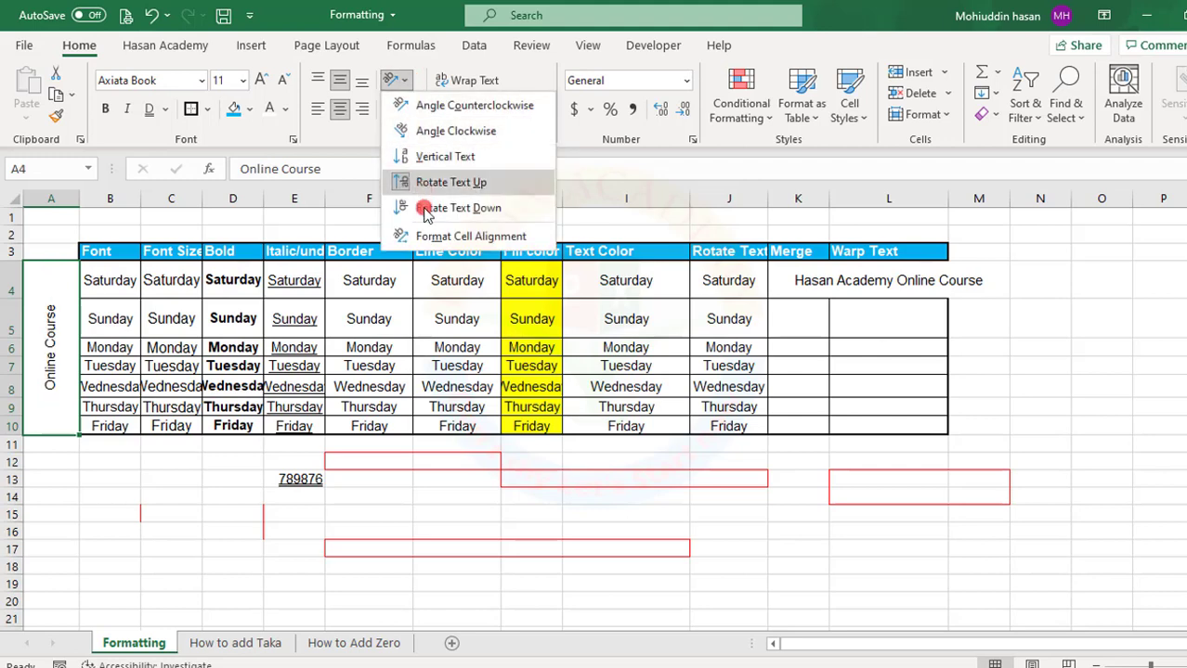
{"action": "left_click", "coordinate": [425, 211]}
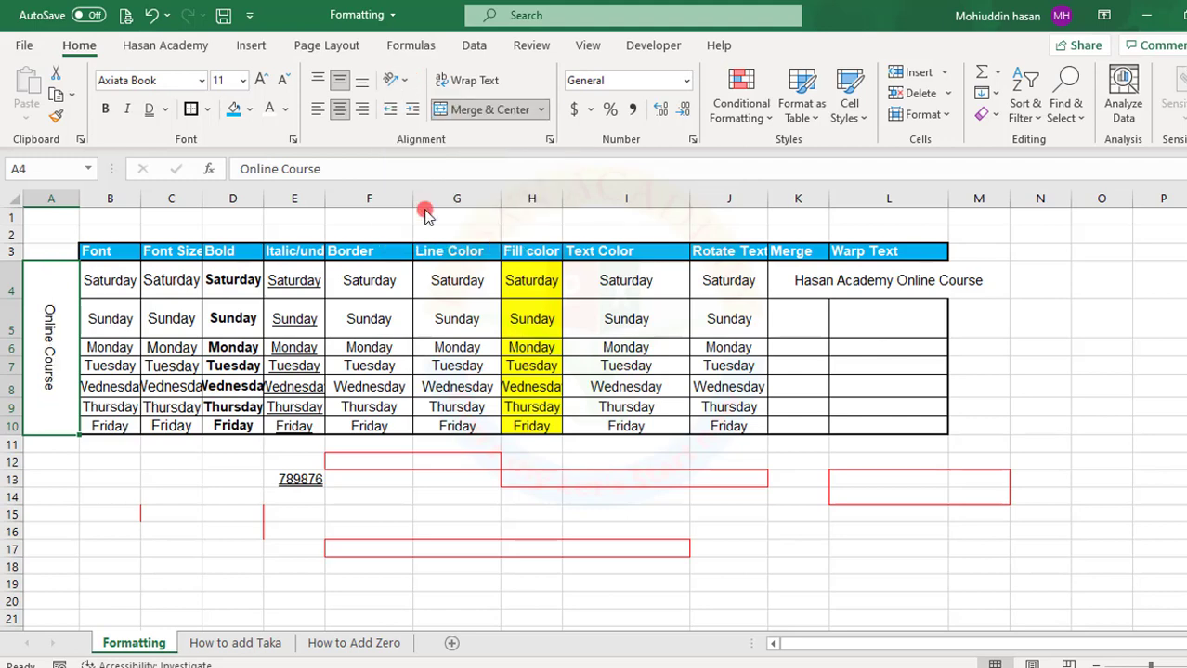
Angle the Online Course text upward to 52 degrees using the orientation dial in the cell alignment settings.
{"action": "left_click", "coordinate": [396, 81]}
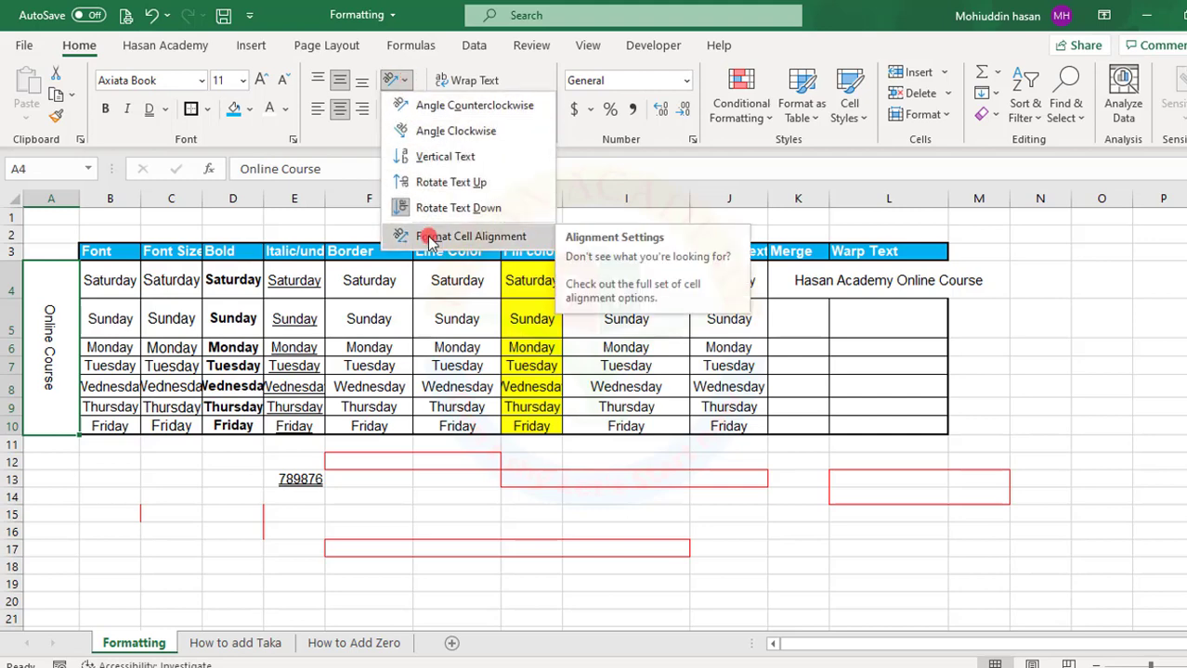
{"action": "left_click", "coordinate": [429, 240]}
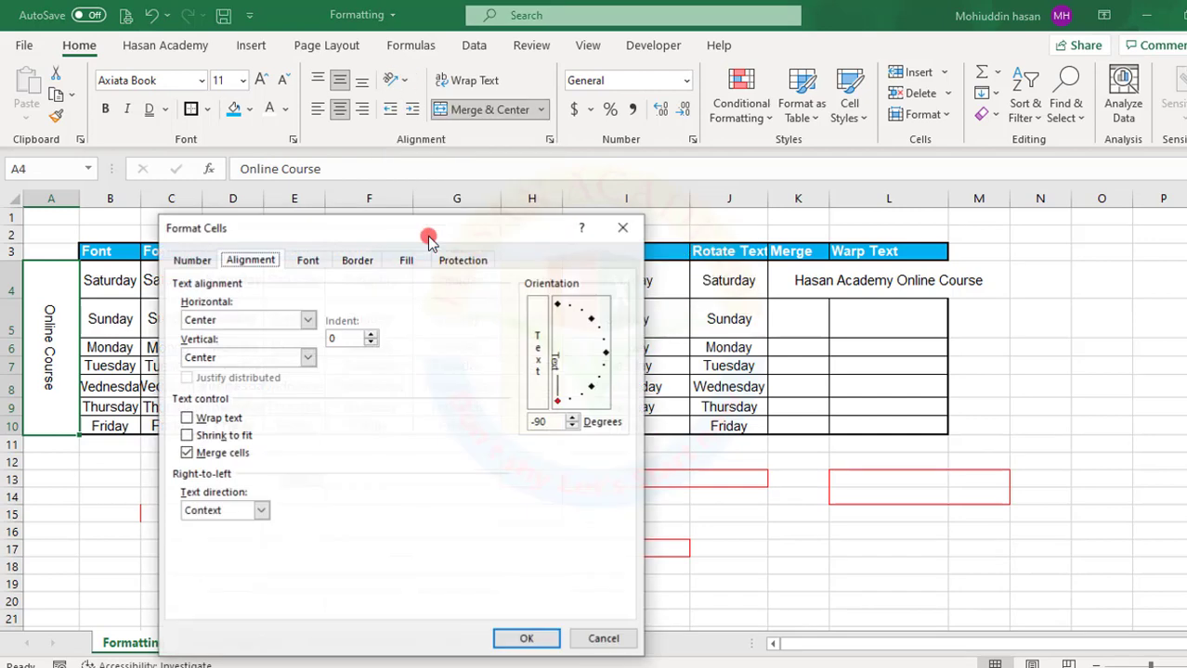
{"action": "left_click_drag", "start_coordinate": [410, 233], "coordinate": [626, 98]}
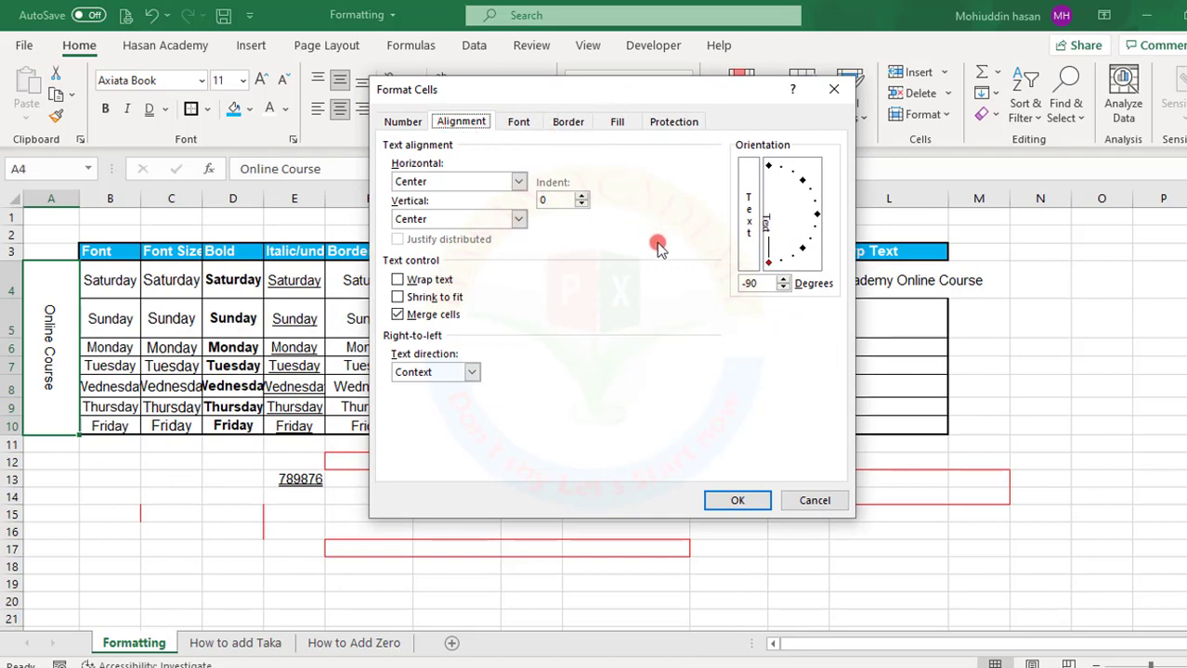
{"action": "left_click", "coordinate": [769, 263]}
{"action": "left_click_drag", "start_coordinate": [769, 264], "coordinate": [800, 182]}
{"action": "left_click", "coordinate": [740, 501]}
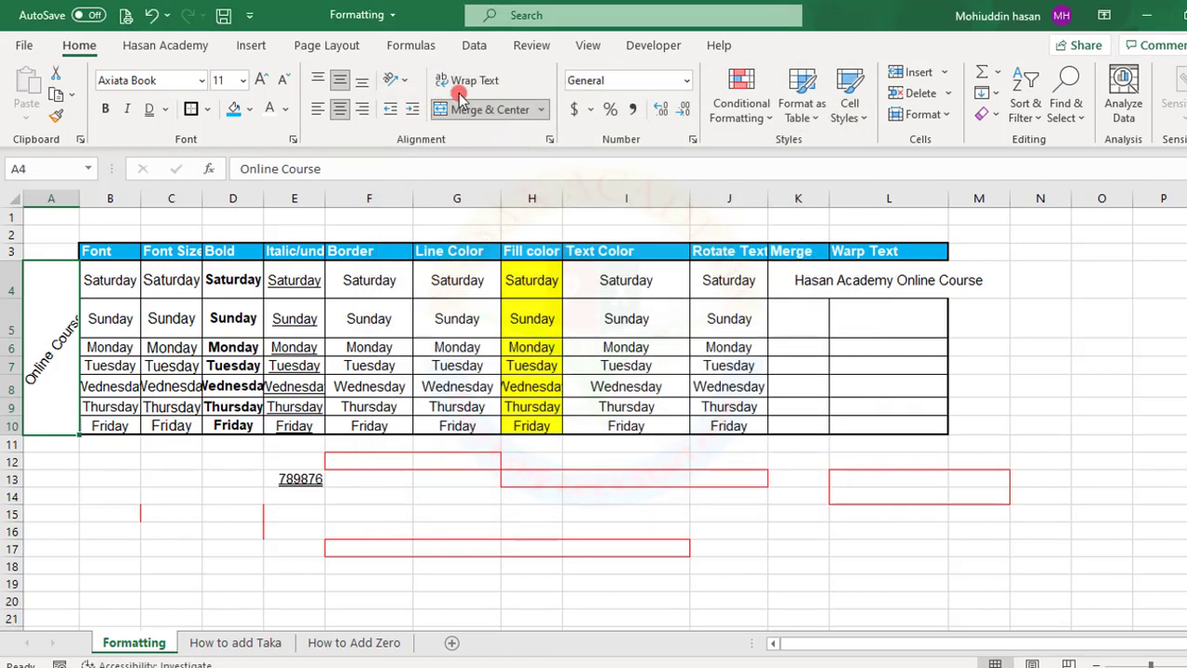
Set the Online Course text's orientation to 90 degrees, trying bottom vertical alignment before returning it to middle alignment.
{"action": "left_click", "coordinate": [394, 80]}
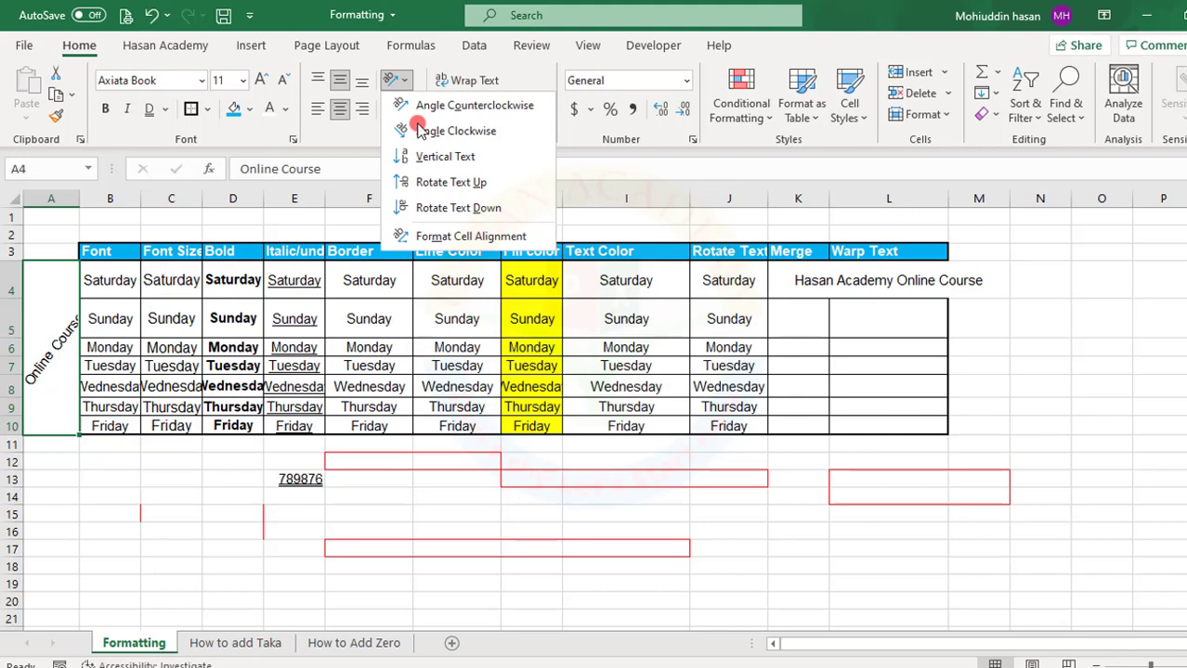
{"action": "left_click", "coordinate": [449, 238]}
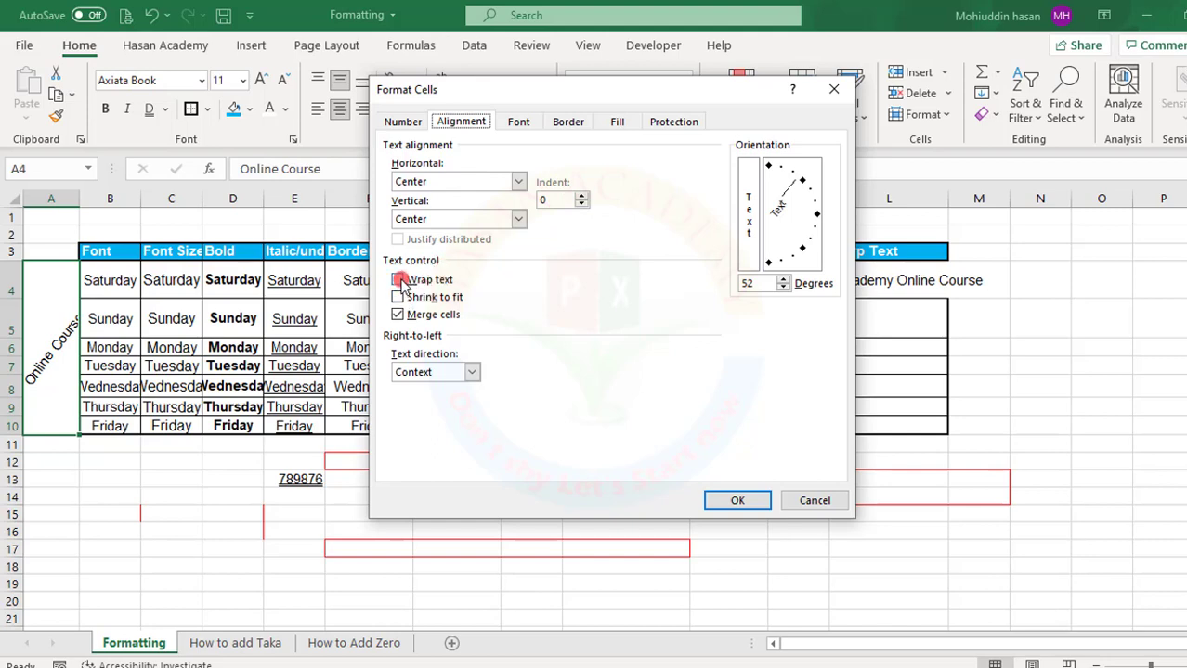
{"action": "left_click", "coordinate": [523, 219]}
{"action": "left_click", "coordinate": [436, 259]}
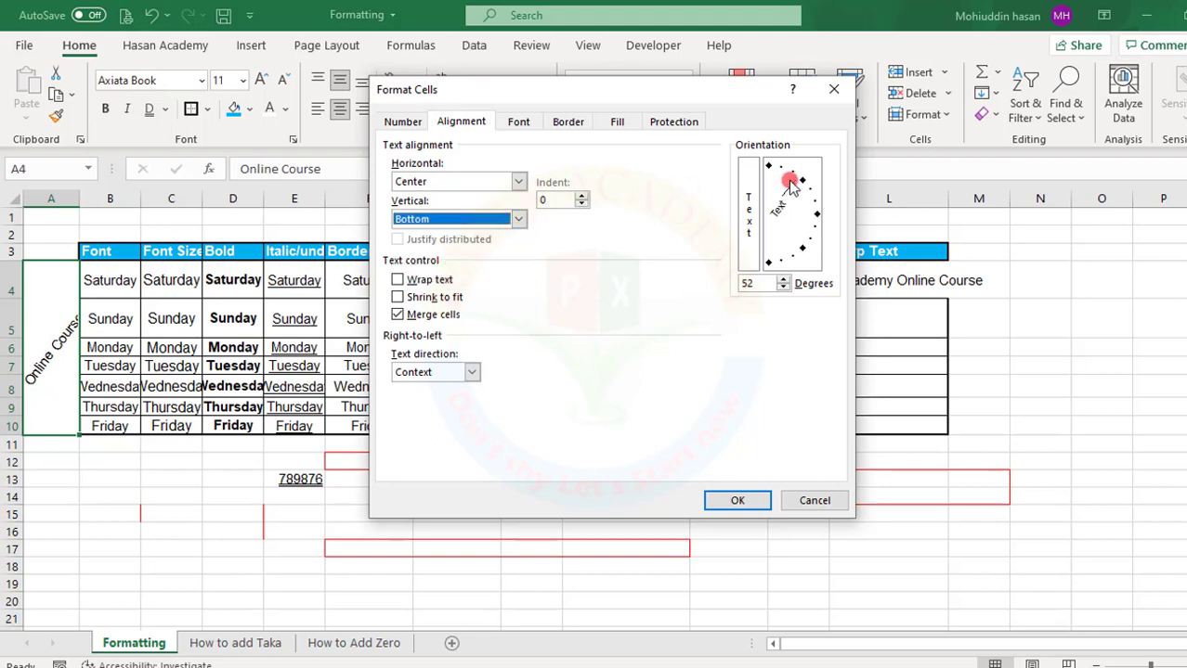
{"action": "left_click_drag", "start_coordinate": [795, 183], "coordinate": [766, 163]}
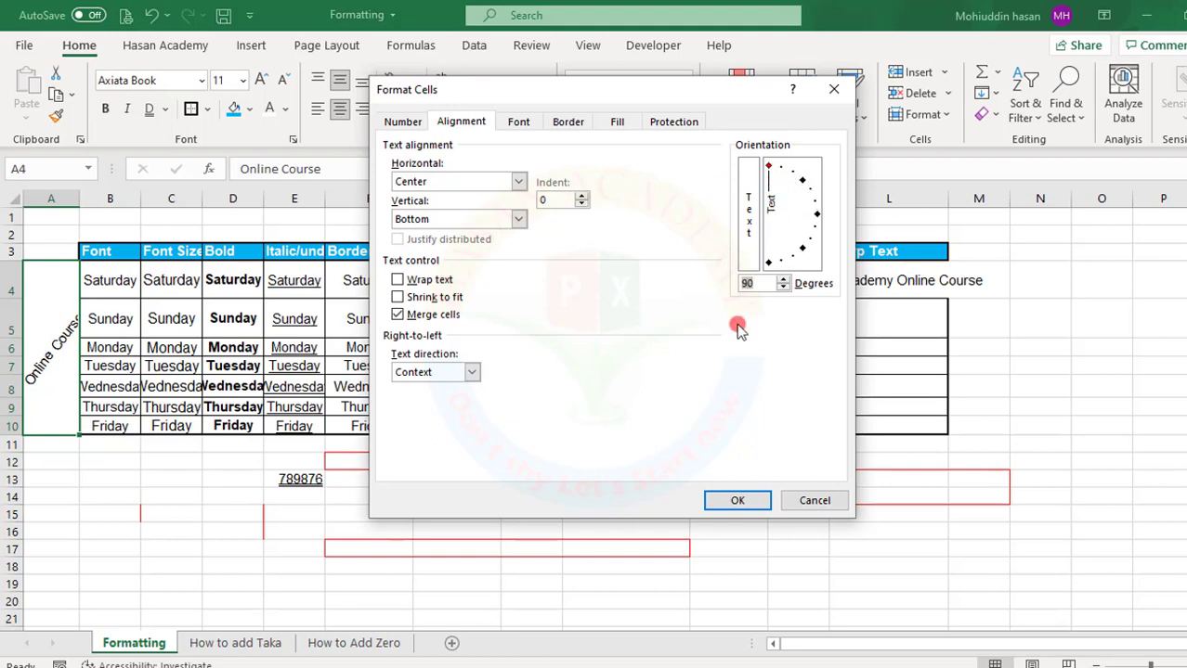
{"action": "left_click", "coordinate": [733, 502]}
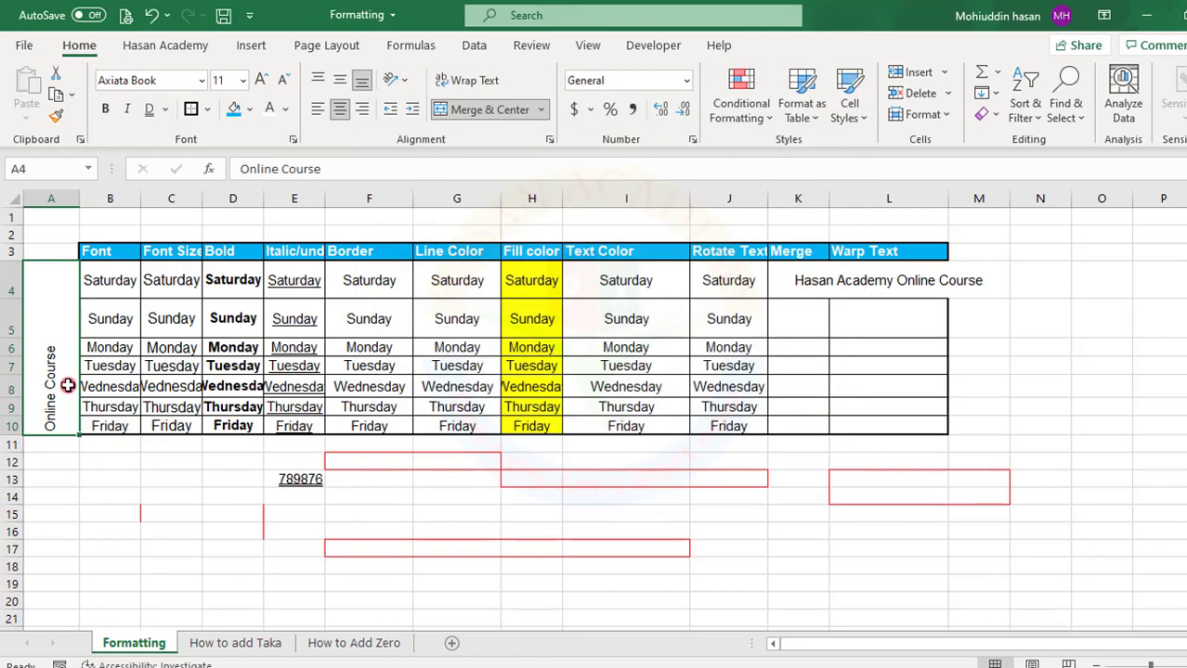
{"action": "left_click", "coordinate": [340, 83]}
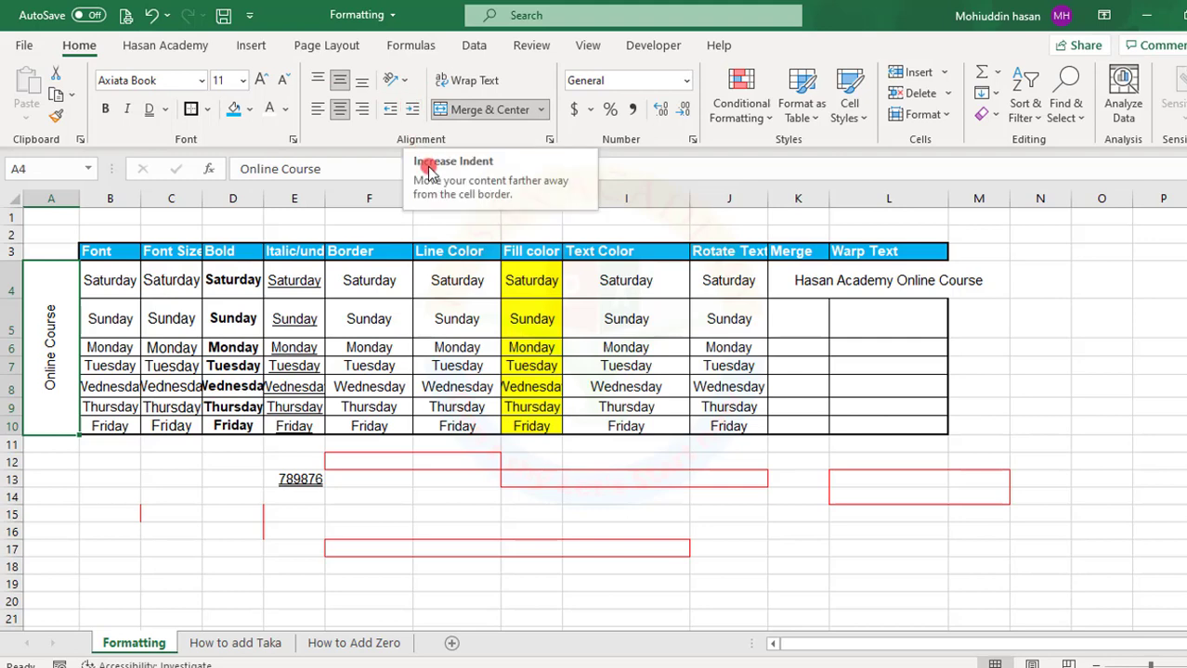
{"action": "left_click", "coordinate": [449, 302]}
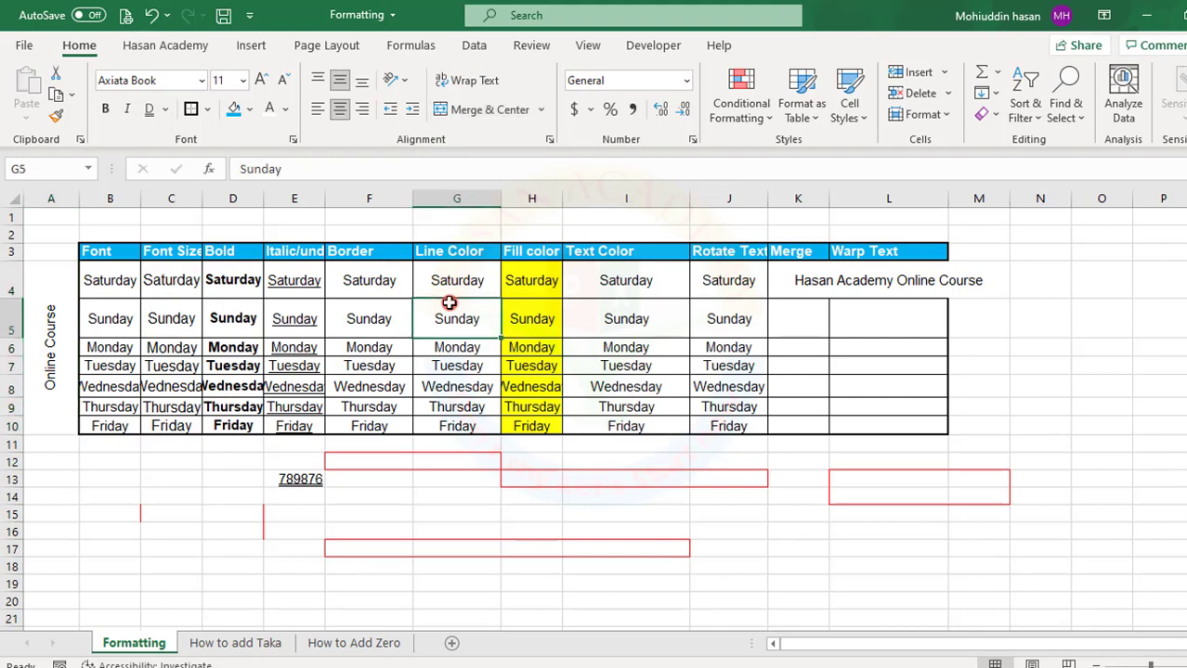
Enter the title "Formatting" in cell B2 above the weekday table's header row.
{"action": "left_click", "coordinate": [785, 252]}
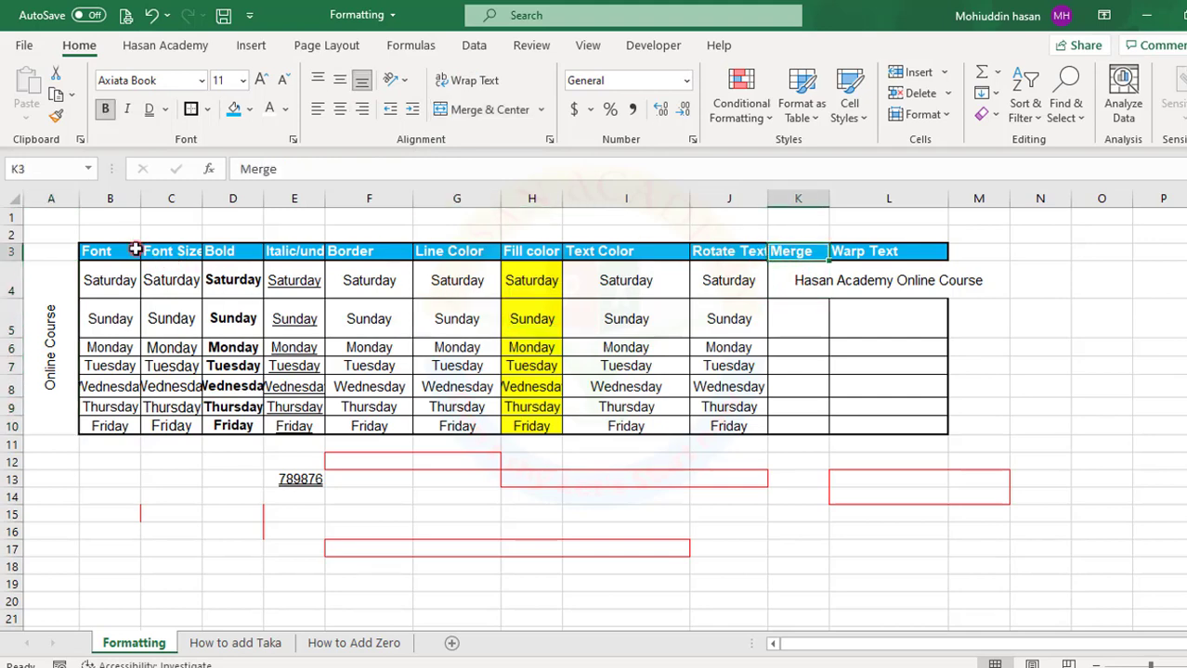
{"action": "left_click_drag", "start_coordinate": [121, 235], "coordinate": [677, 223]}
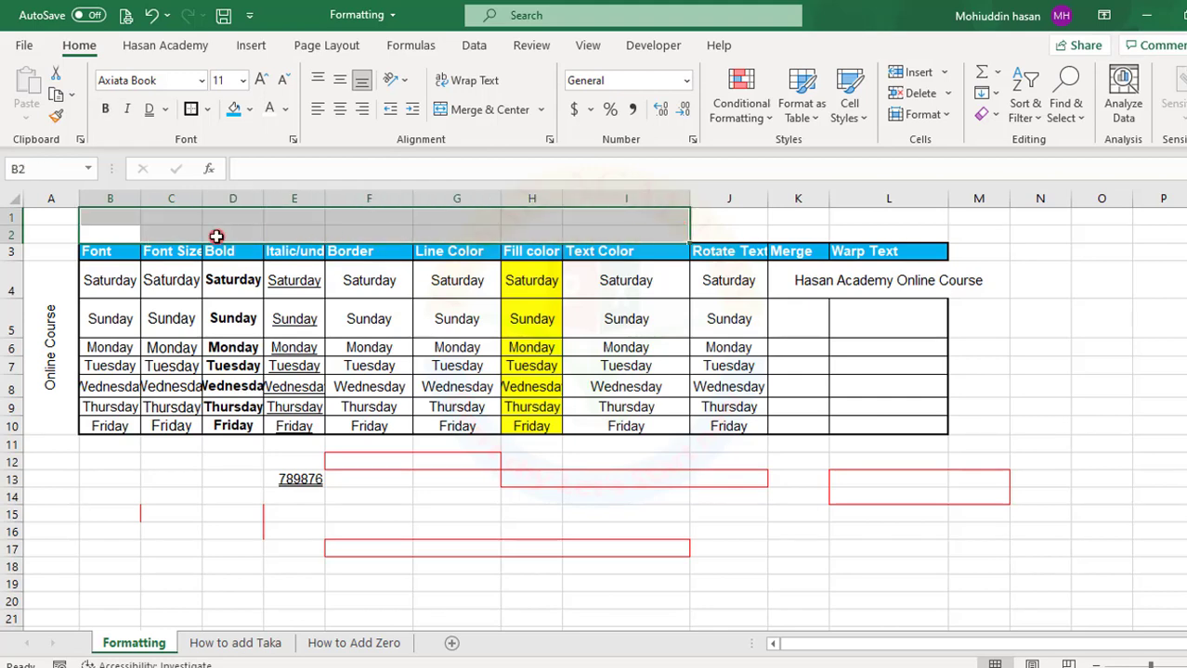
{"action": "left_click", "coordinate": [118, 236]}
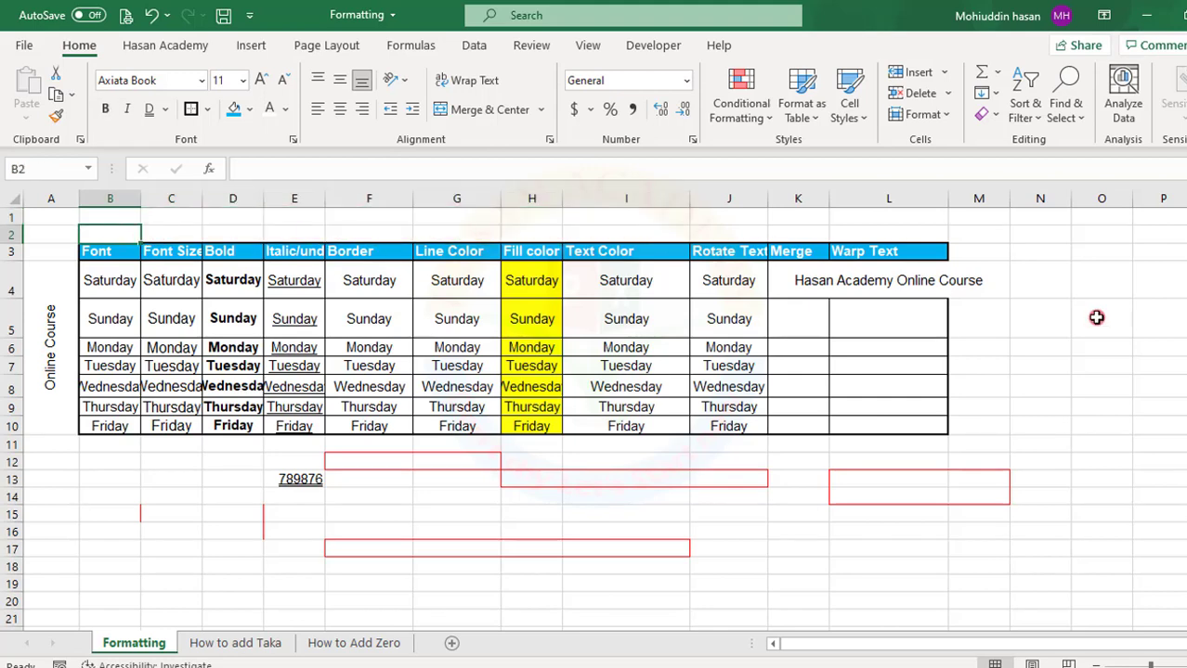
{"action": "type", "text": "F"}
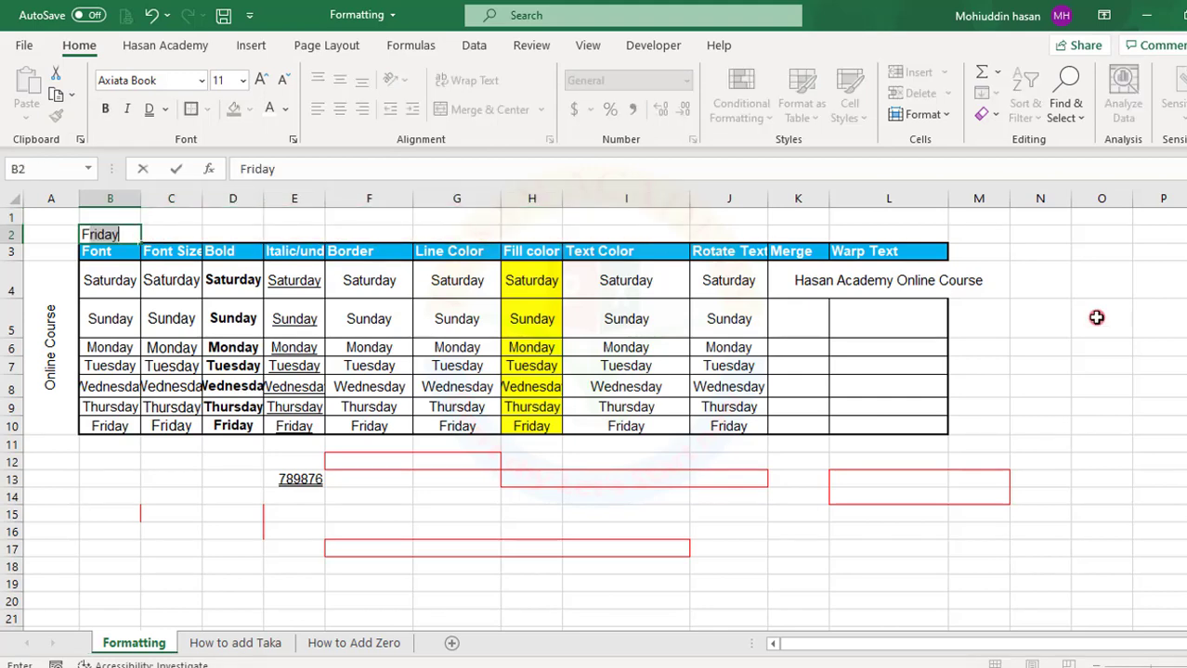
{"action": "type", "text": "ormatting"}
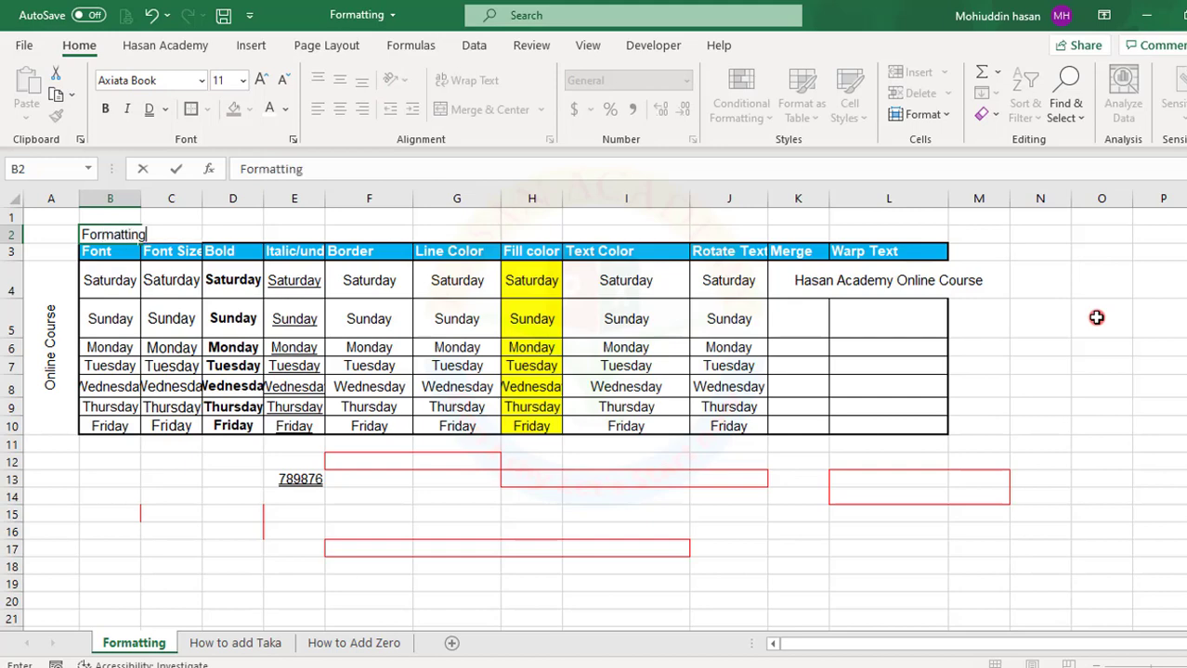
{"action": "left_click", "coordinate": [383, 367]}
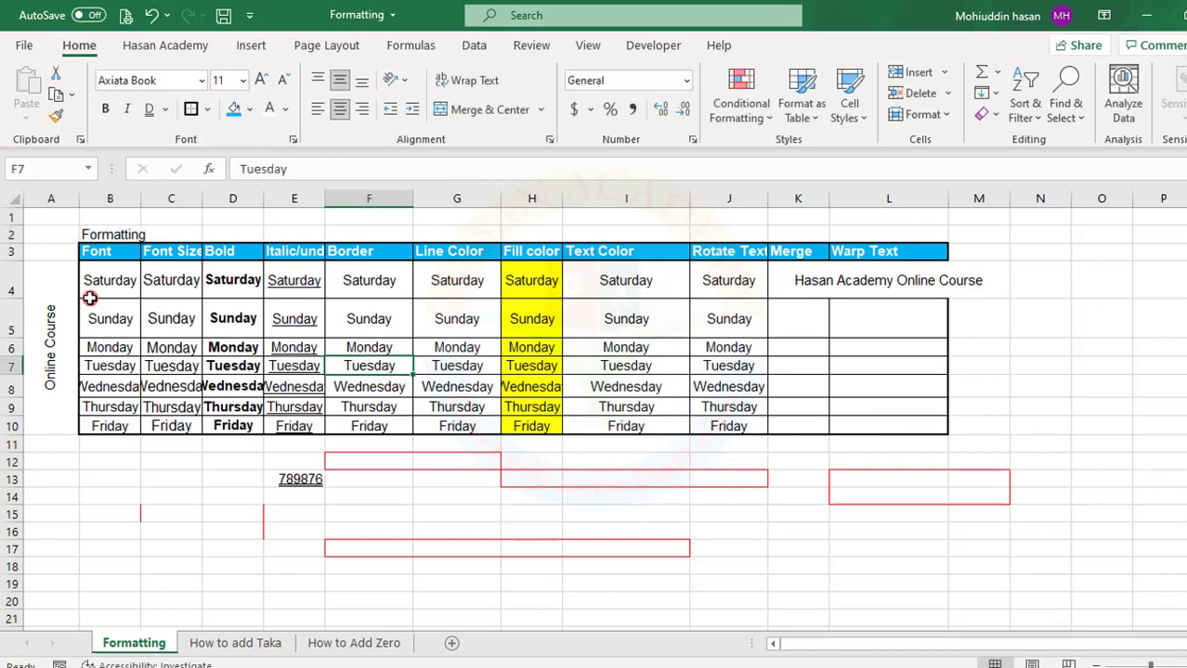
Merge and center the Formatting title across B2:L2 over the full width of the table.
{"action": "left_click", "coordinate": [116, 240]}
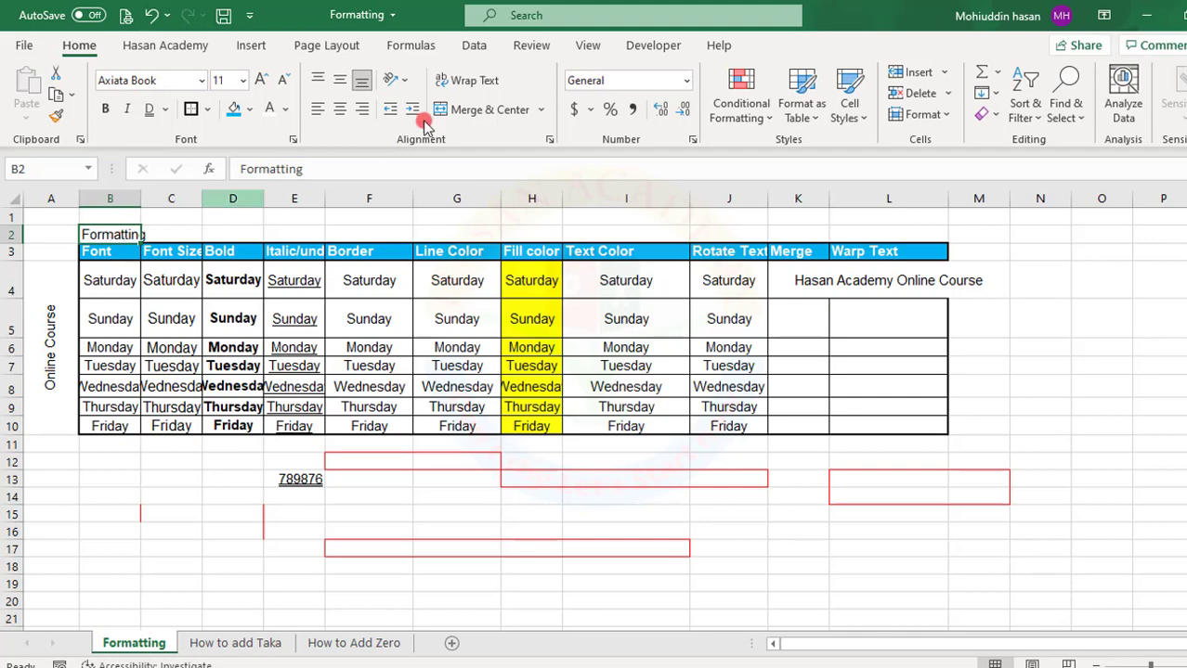
{"action": "left_click", "coordinate": [370, 313]}
{"action": "left_click_drag", "start_coordinate": [102, 234], "coordinate": [928, 229]}
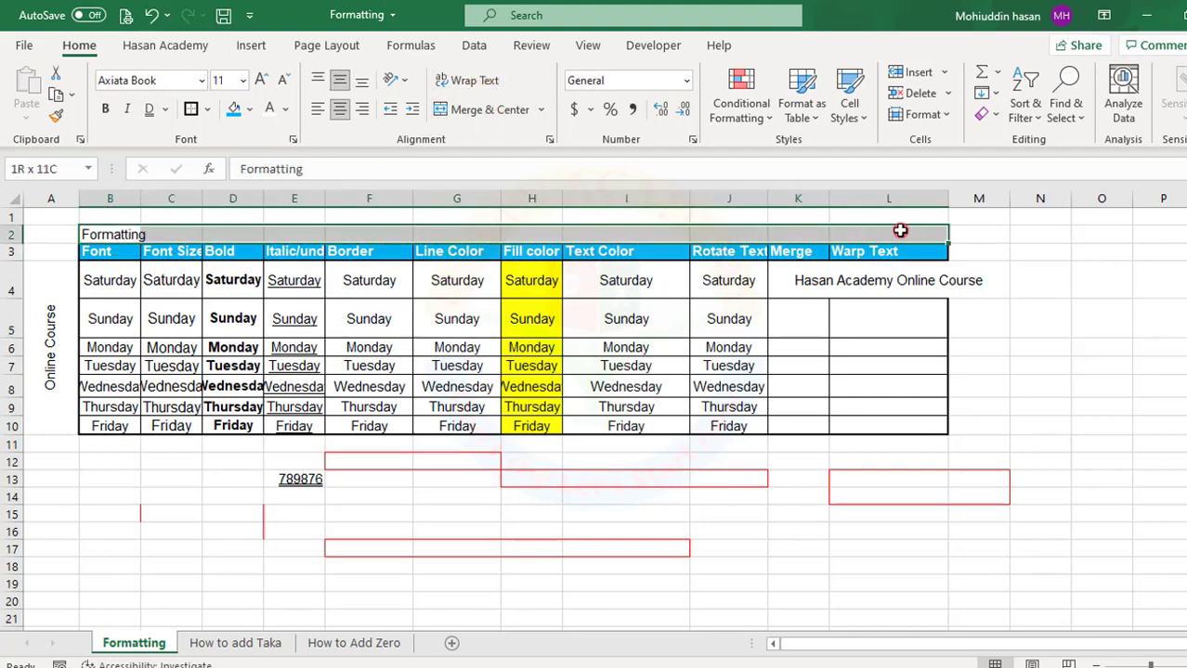
{"action": "left_click", "coordinate": [489, 109]}
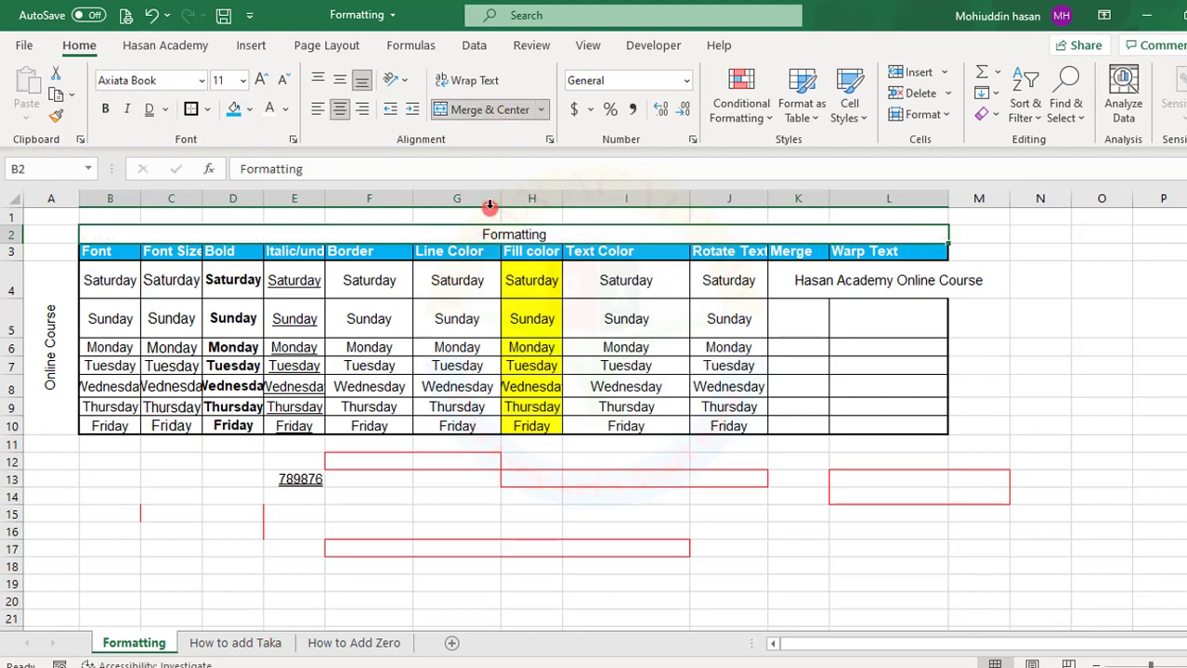
Make the Formatting title bold and enlarge its font size to 16.
{"action": "left_click", "coordinate": [102, 110]}
{"action": "left_click", "coordinate": [259, 82]}
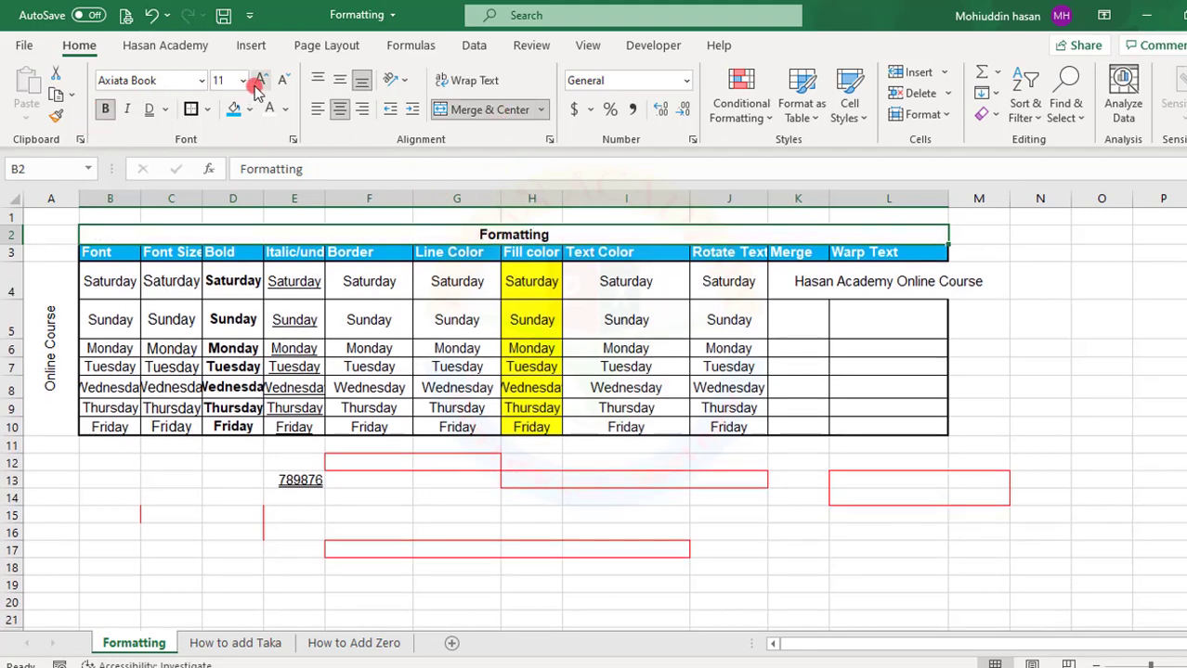
{"action": "left_click", "coordinate": [259, 82]}
{"action": "left_click", "coordinate": [260, 80]}
{"action": "left_click", "coordinate": [366, 327]}
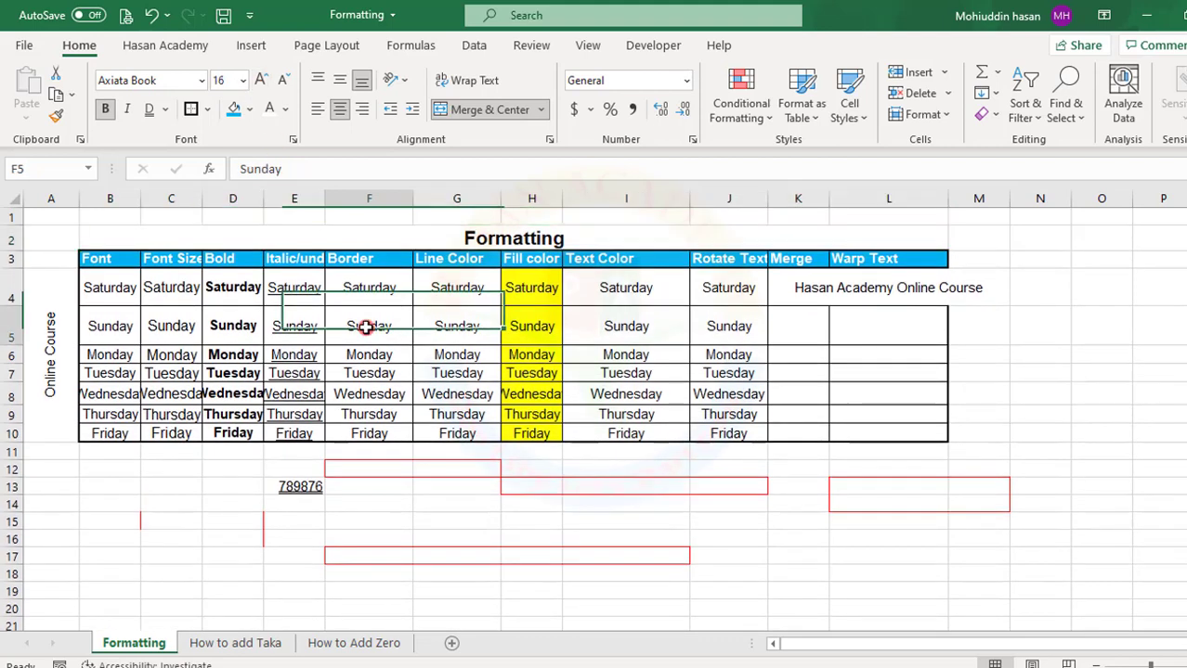
Unmerge the Formatting title cells B2:L2 and select cell B2 alone.
{"action": "left_click", "coordinate": [394, 232]}
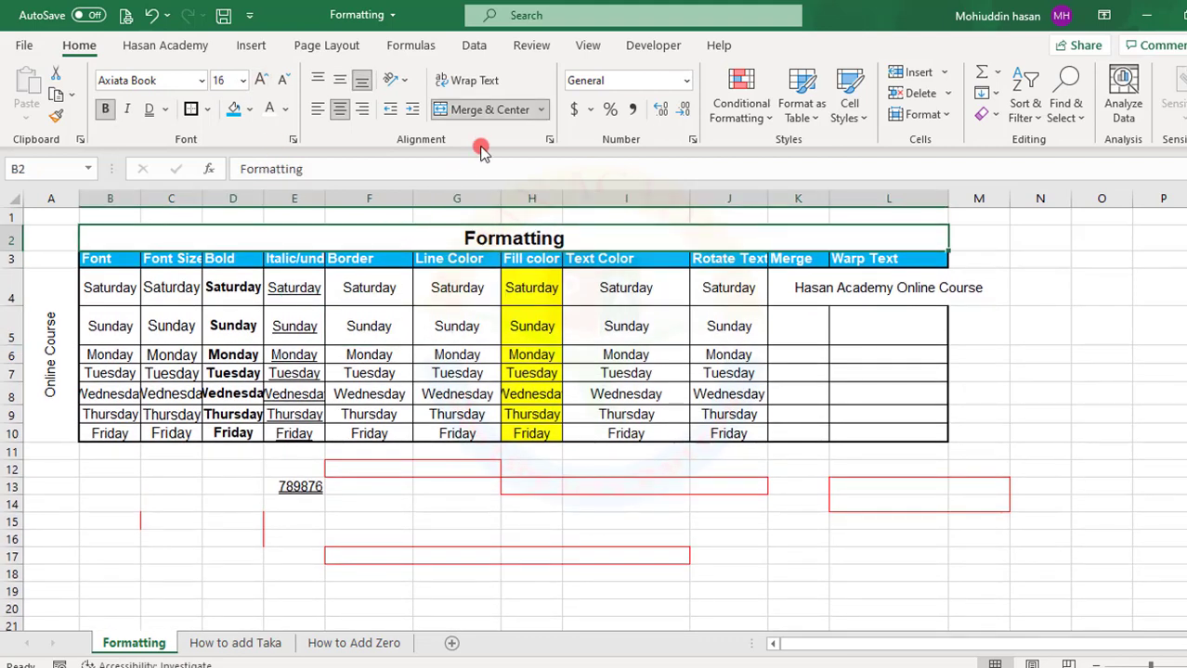
{"action": "left_click", "coordinate": [476, 110]}
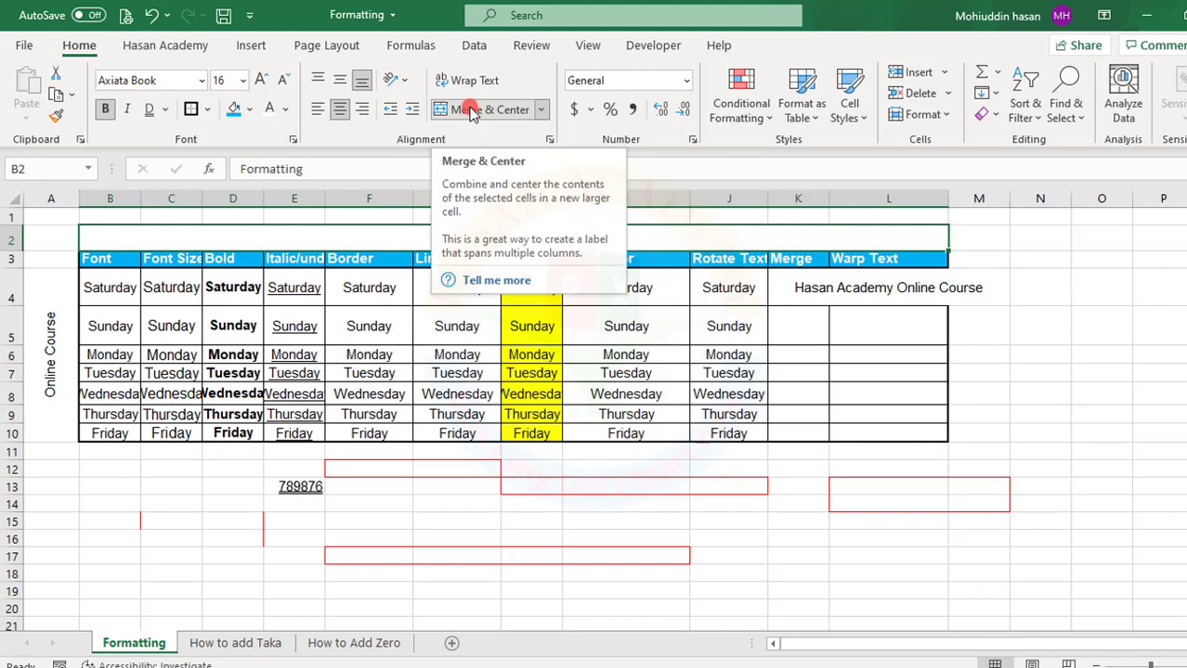
{"action": "left_click", "coordinate": [471, 110]}
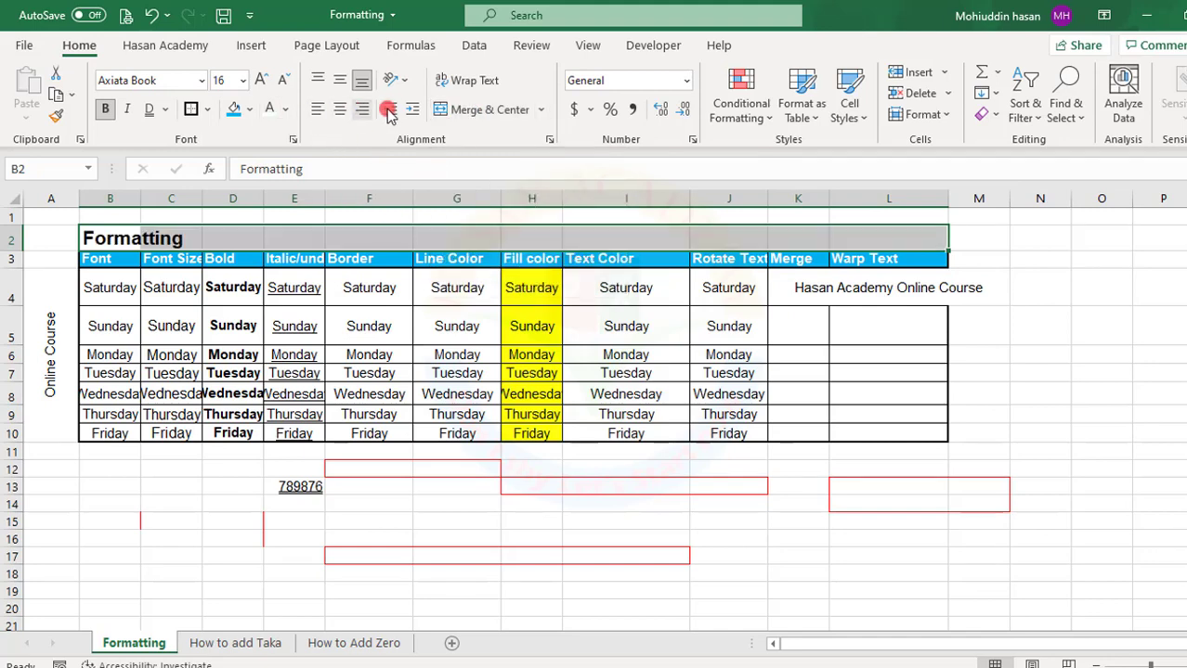
{"action": "left_click", "coordinate": [230, 264]}
{"action": "left_click", "coordinate": [120, 241]}
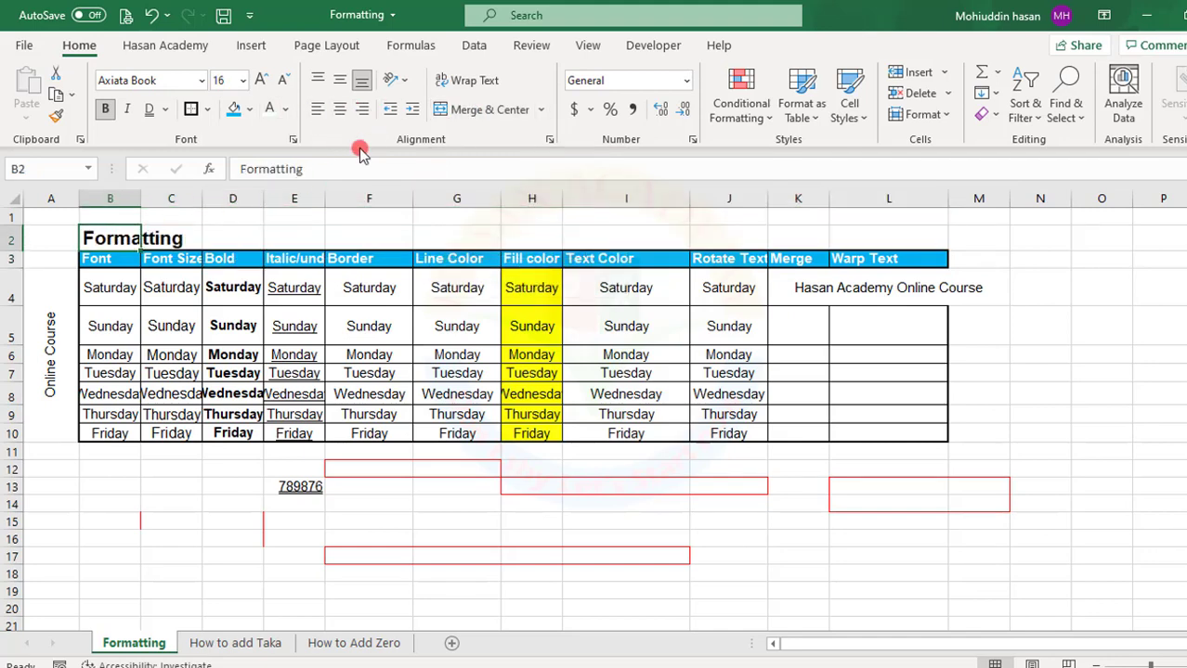
Increase the indent of the title in cell B2 repeatedly until it sits roughly centered above the weekday table.
{"action": "left_click", "coordinate": [411, 112]}
{"action": "left_click", "coordinate": [412, 111]}
{"action": "left_click", "coordinate": [411, 112]}
{"action": "left_click", "coordinate": [411, 111]}
{"action": "left_click", "coordinate": [411, 111]}
{"action": "left_click", "coordinate": [411, 112]}
{"action": "left_click", "coordinate": [411, 112]}
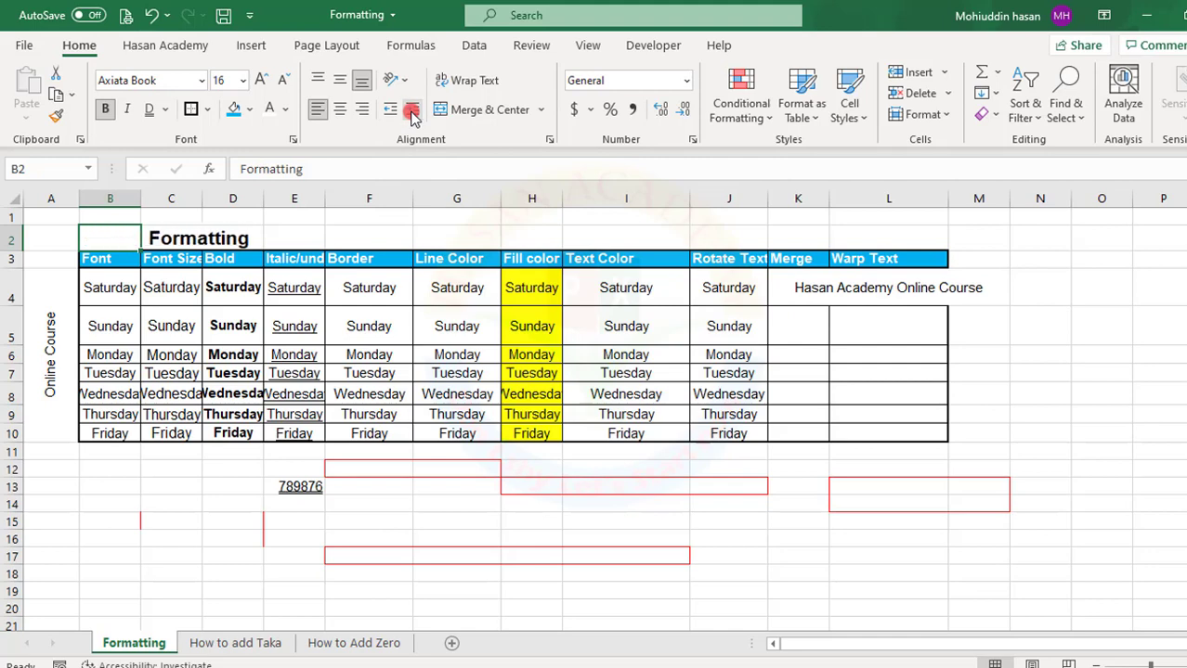
{"action": "left_click", "coordinate": [411, 111]}
{"action": "left_click", "coordinate": [412, 111]}
{"action": "left_click", "coordinate": [412, 111]}
{"action": "left_click", "coordinate": [411, 111]}
{"action": "left_click", "coordinate": [411, 112]}
{"action": "left_click", "coordinate": [411, 111]}
{"action": "left_click", "coordinate": [411, 112]}
{"action": "left_click", "coordinate": [411, 112]}
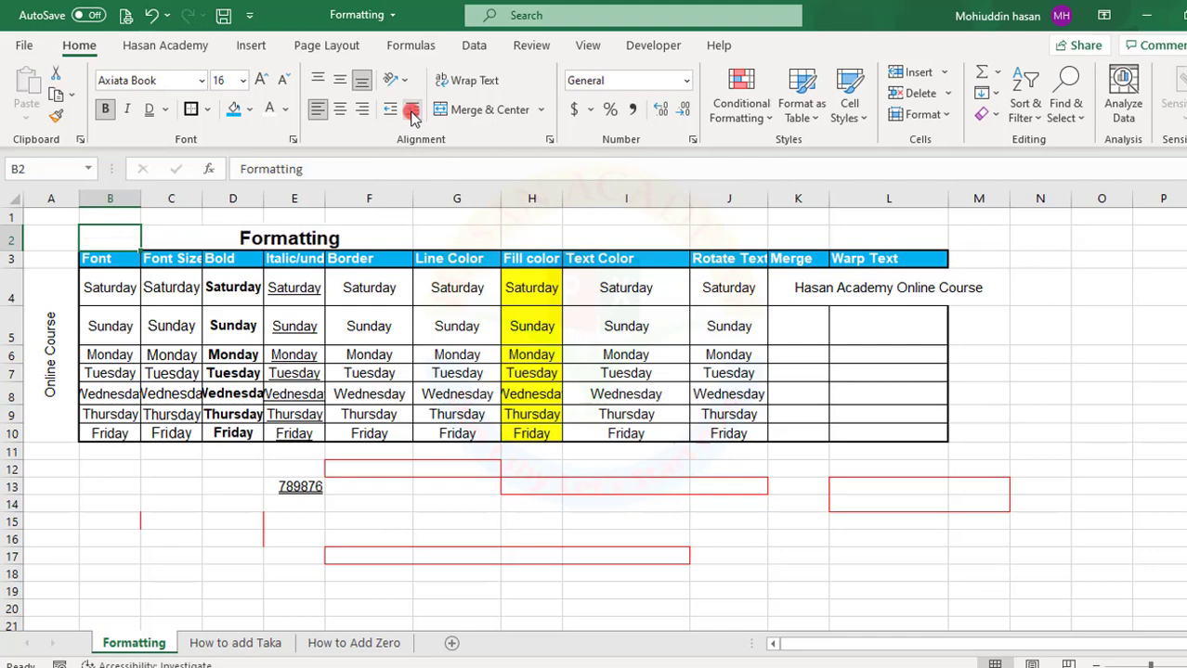
{"action": "left_click", "coordinate": [412, 111]}
{"action": "left_click", "coordinate": [412, 111]}
{"action": "left_click", "coordinate": [411, 111]}
{"action": "left_click", "coordinate": [411, 111]}
{"action": "left_click", "coordinate": [411, 112]}
{"action": "left_click", "coordinate": [411, 111]}
{"action": "left_click", "coordinate": [411, 111]}
{"action": "left_click", "coordinate": [411, 111]}
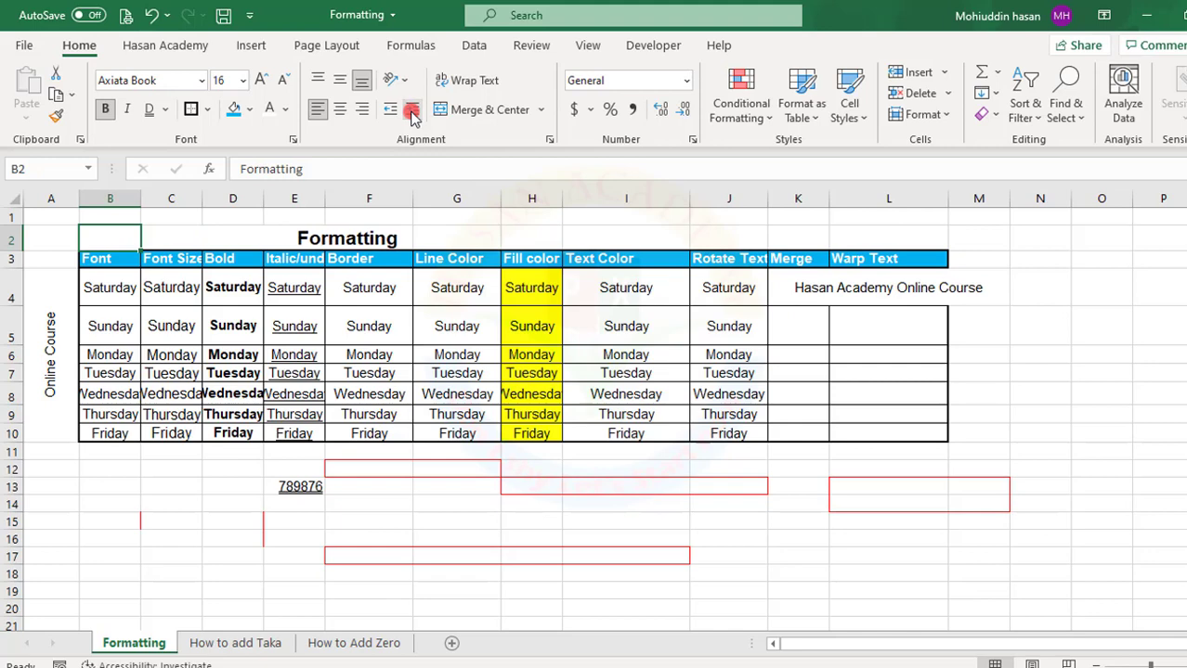
{"action": "left_click", "coordinate": [412, 111]}
{"action": "left_click", "coordinate": [411, 111]}
{"action": "left_click", "coordinate": [411, 111]}
{"action": "left_click", "coordinate": [411, 111]}
{"action": "left_click", "coordinate": [411, 111]}
{"action": "left_click", "coordinate": [411, 111]}
{"action": "left_click", "coordinate": [411, 111]}
{"action": "left_click", "coordinate": [411, 112]}
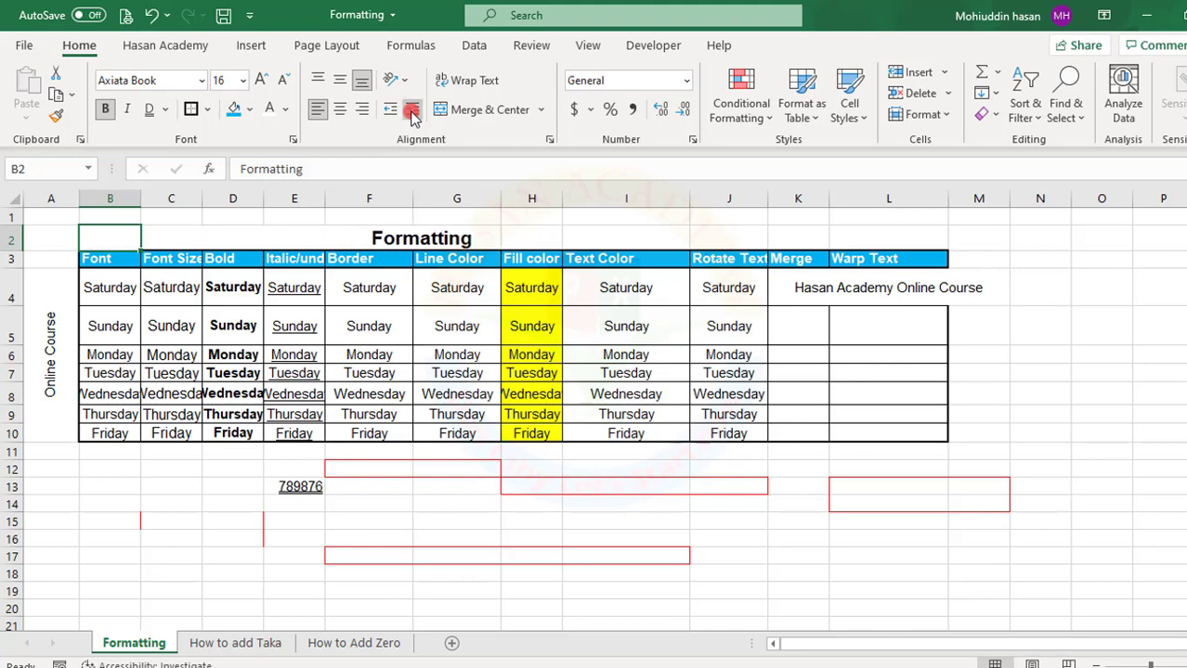
{"action": "left_click", "coordinate": [411, 111]}
{"action": "left_click", "coordinate": [411, 111]}
{"action": "left_click", "coordinate": [412, 112]}
{"action": "left_click", "coordinate": [411, 111]}
{"action": "left_click", "coordinate": [411, 111]}
{"action": "left_click", "coordinate": [411, 111]}
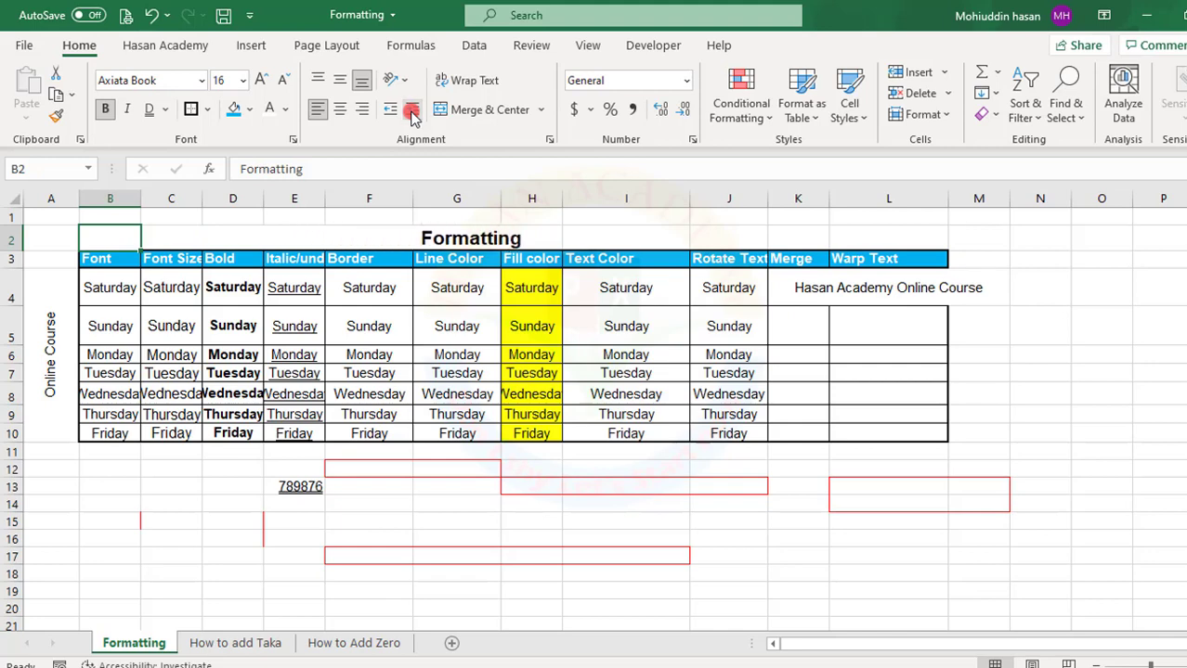
{"action": "left_click", "coordinate": [411, 111]}
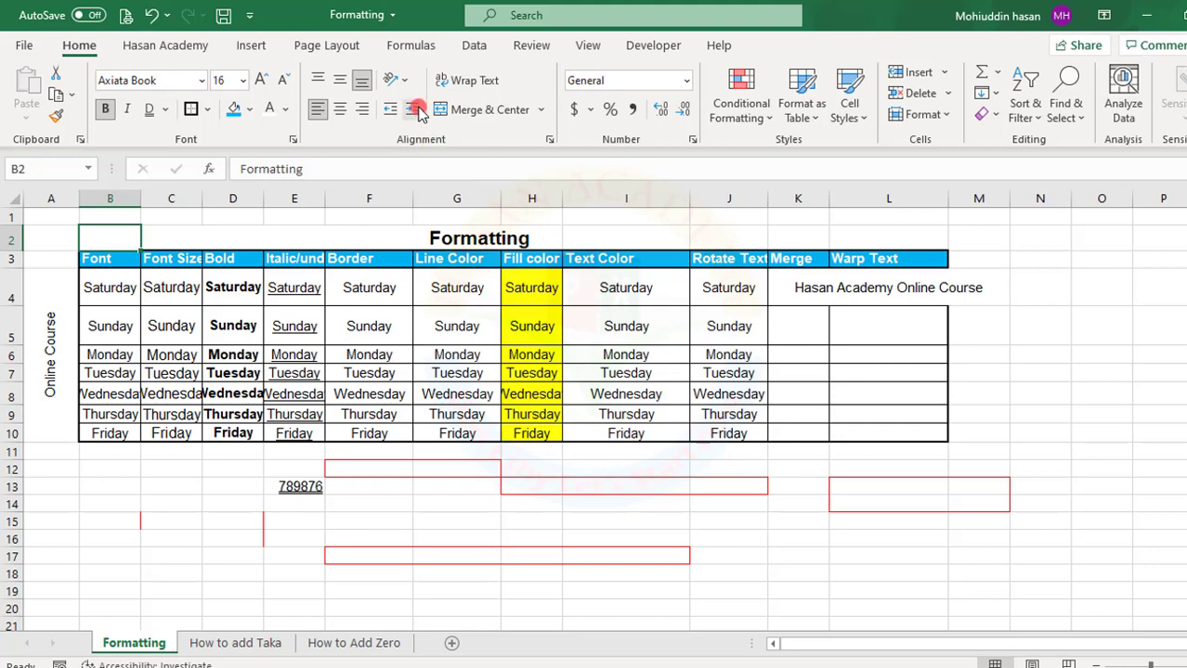
{"action": "left_click", "coordinate": [418, 112]}
{"action": "left_click", "coordinate": [423, 372]}
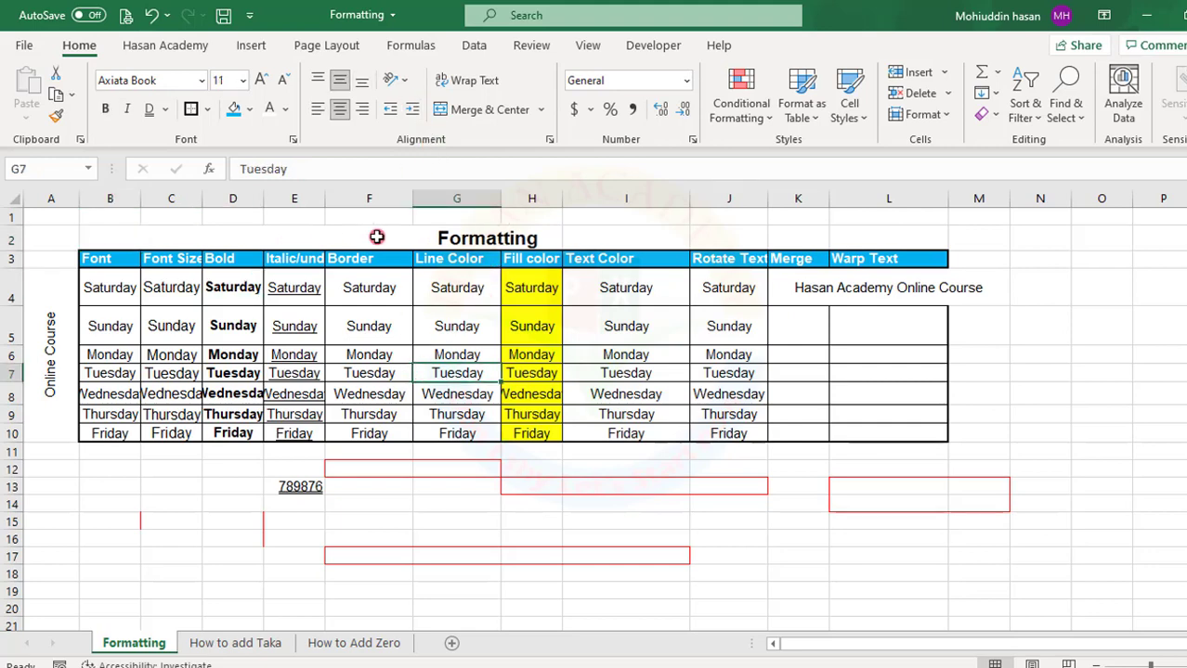
Check the cells of row 2 one by one to see which cell actually holds the indented title.
{"action": "left_click", "coordinate": [490, 235]}
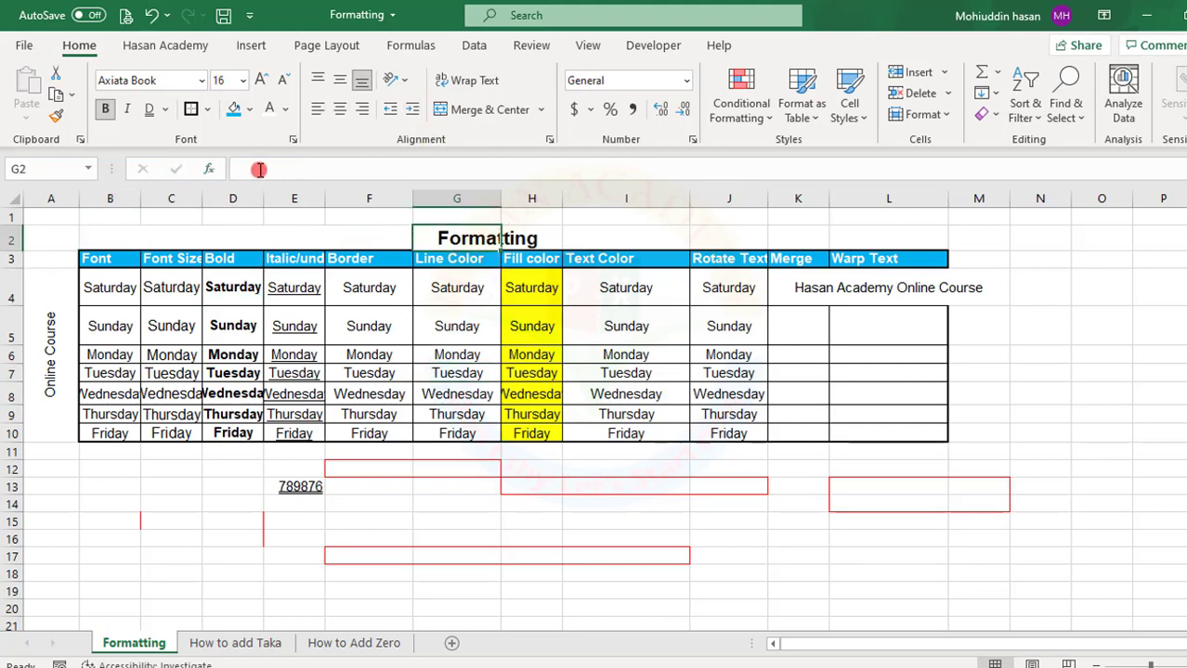
{"action": "left_click", "coordinate": [353, 231]}
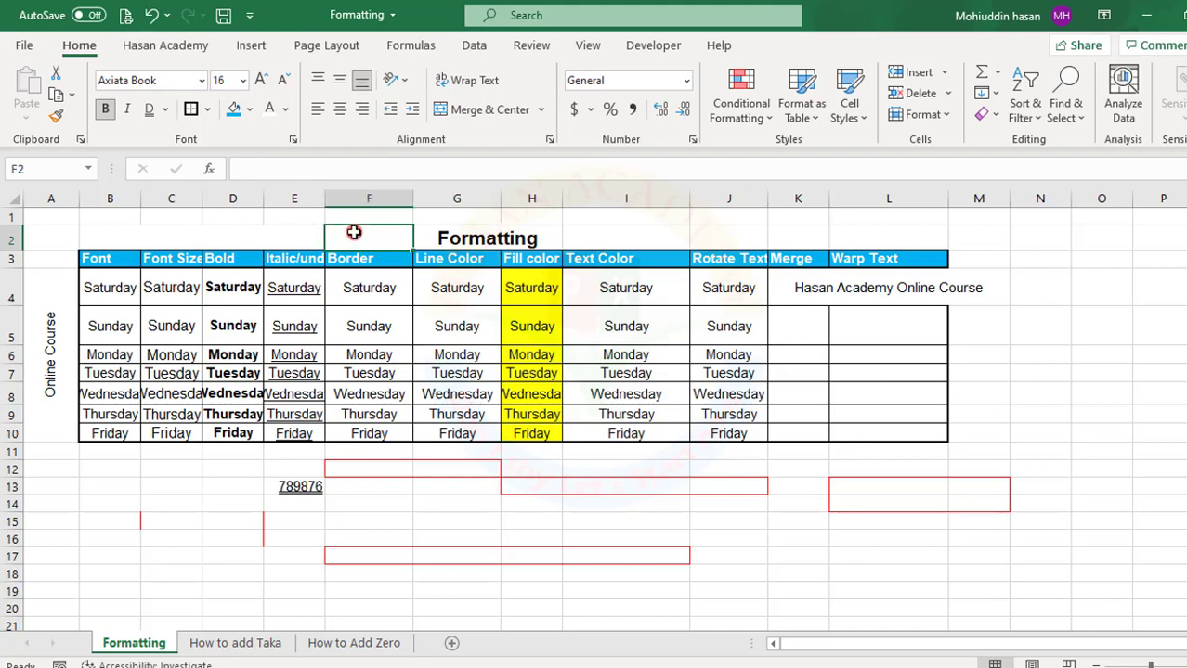
{"action": "left_click", "coordinate": [278, 229]}
{"action": "left_click", "coordinate": [229, 236]}
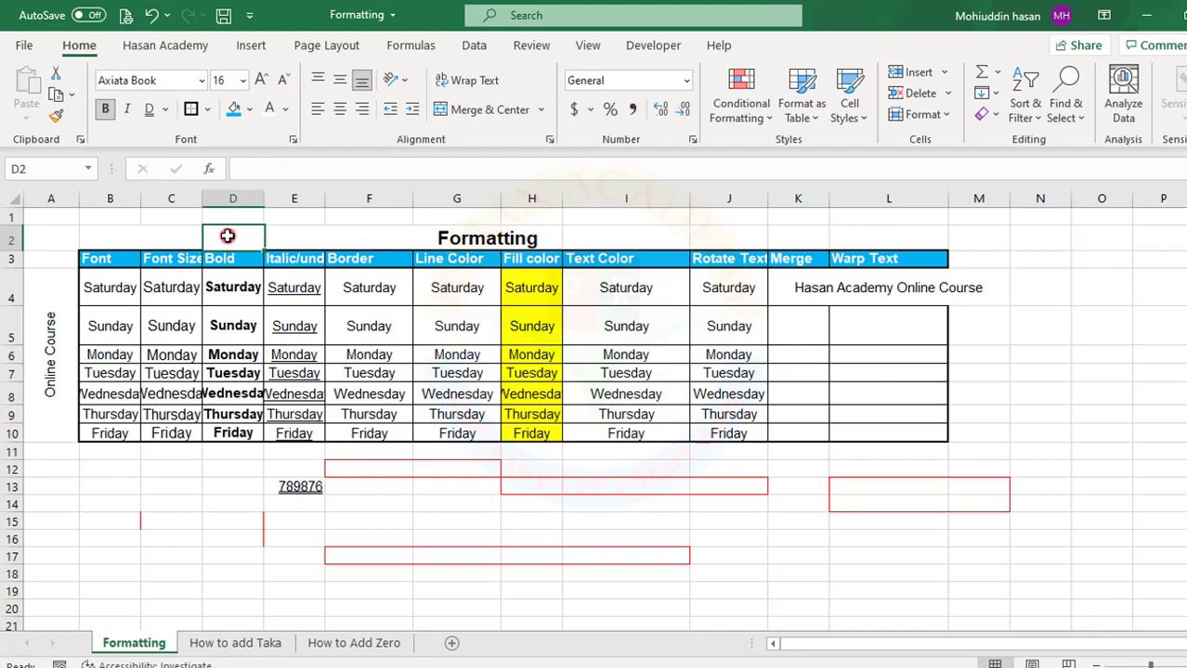
{"action": "left_click", "coordinate": [112, 236]}
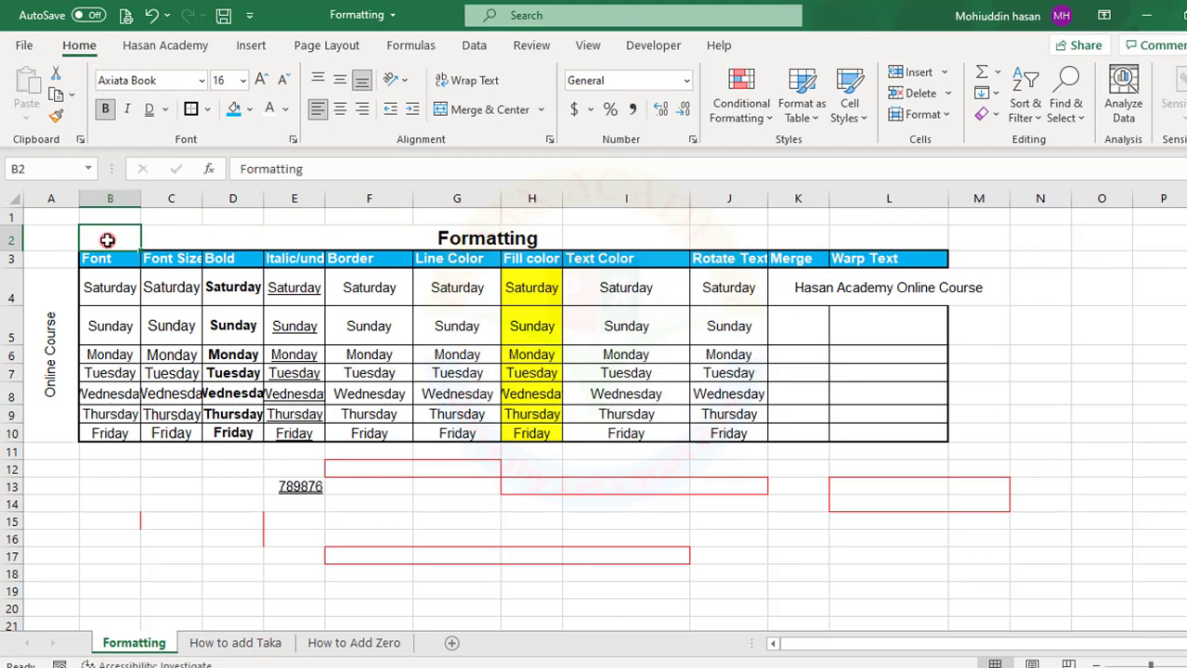
{"action": "left_click", "coordinate": [252, 236]}
Change the title in cell B2 to "Cell Formatting".
{"action": "left_click", "coordinate": [100, 236]}
{"action": "left_click", "coordinate": [303, 169]}
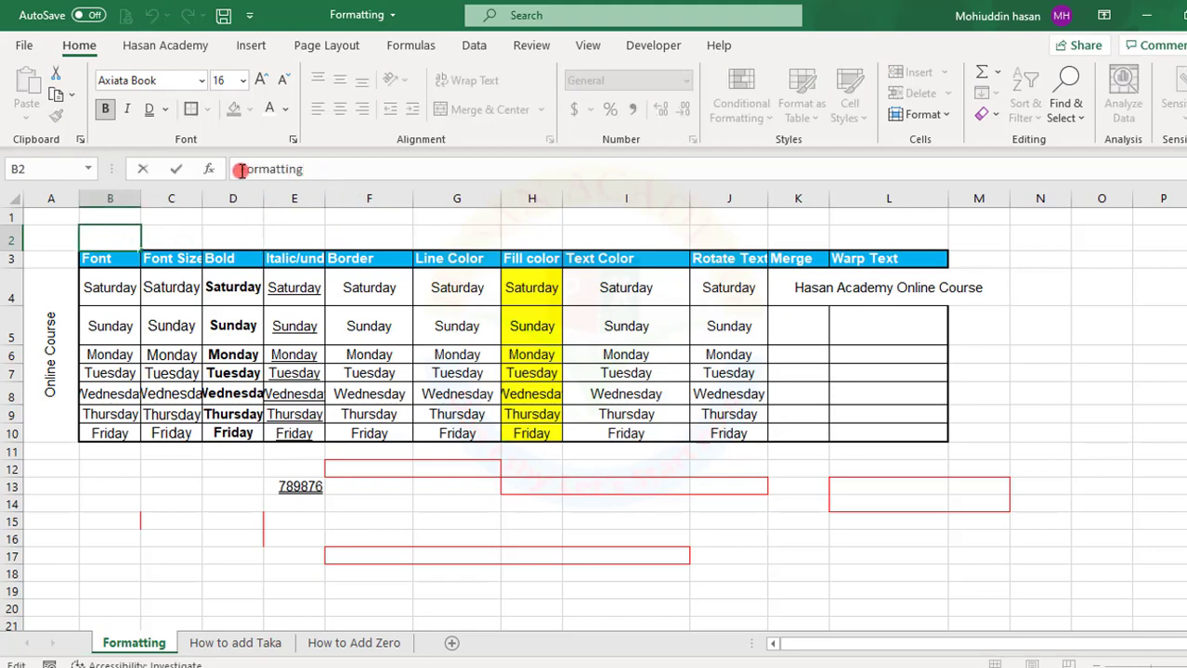
{"action": "type", "text": "Cel"}
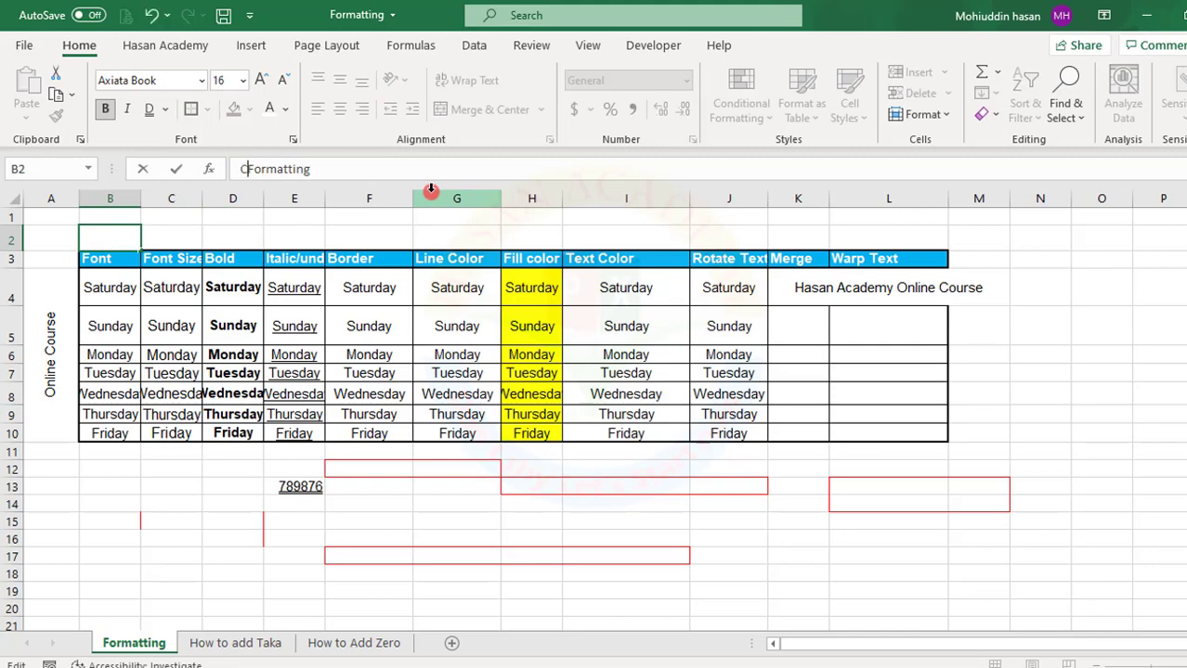
{"action": "type", "text": "l"}
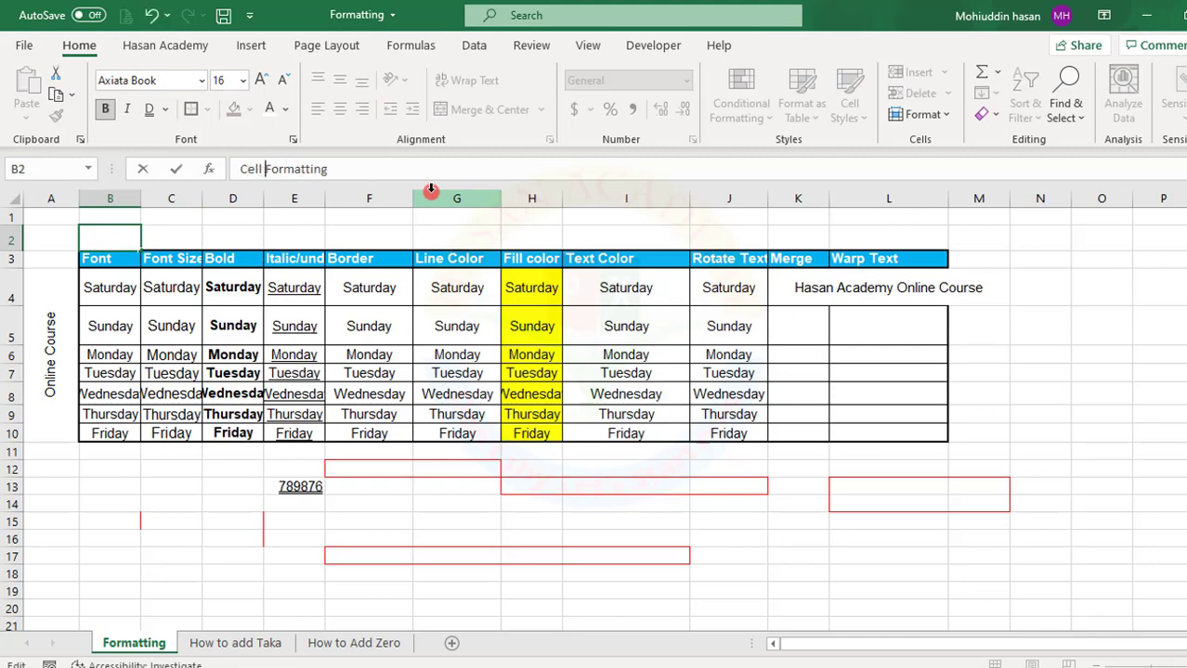
{"action": "left_click", "coordinate": [357, 392]}
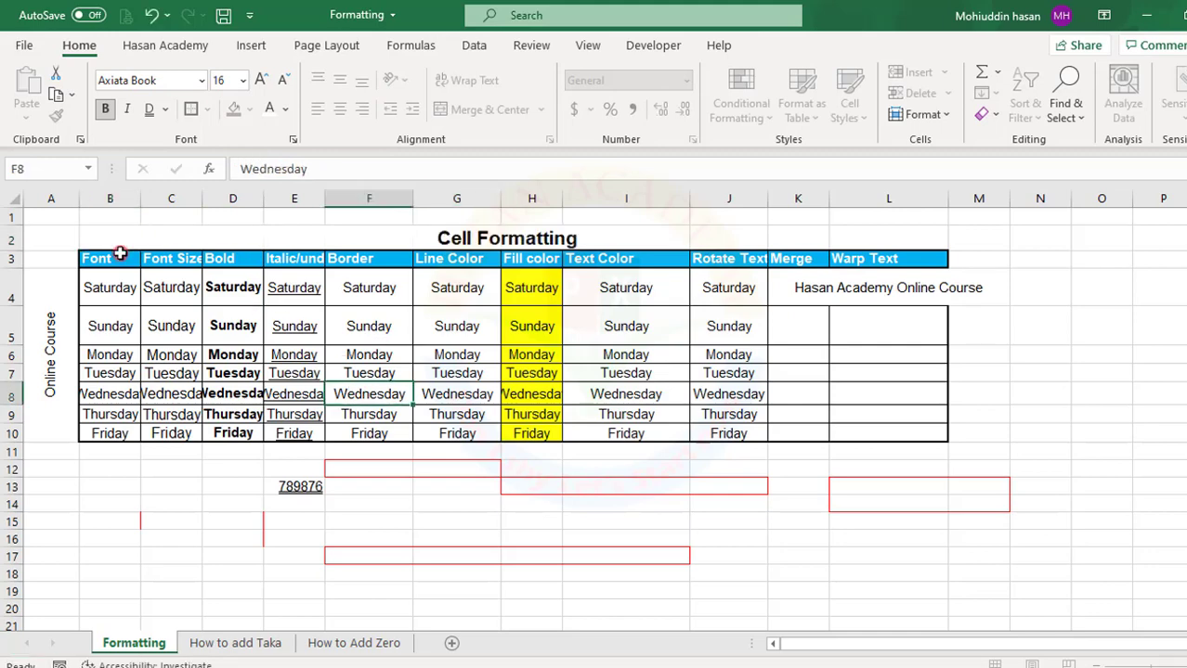
Decrease the indent of the Cell Formatting title in B2 by three levels and increase it back by three.
{"action": "left_click", "coordinate": [444, 237]}
{"action": "left_click", "coordinate": [526, 238]}
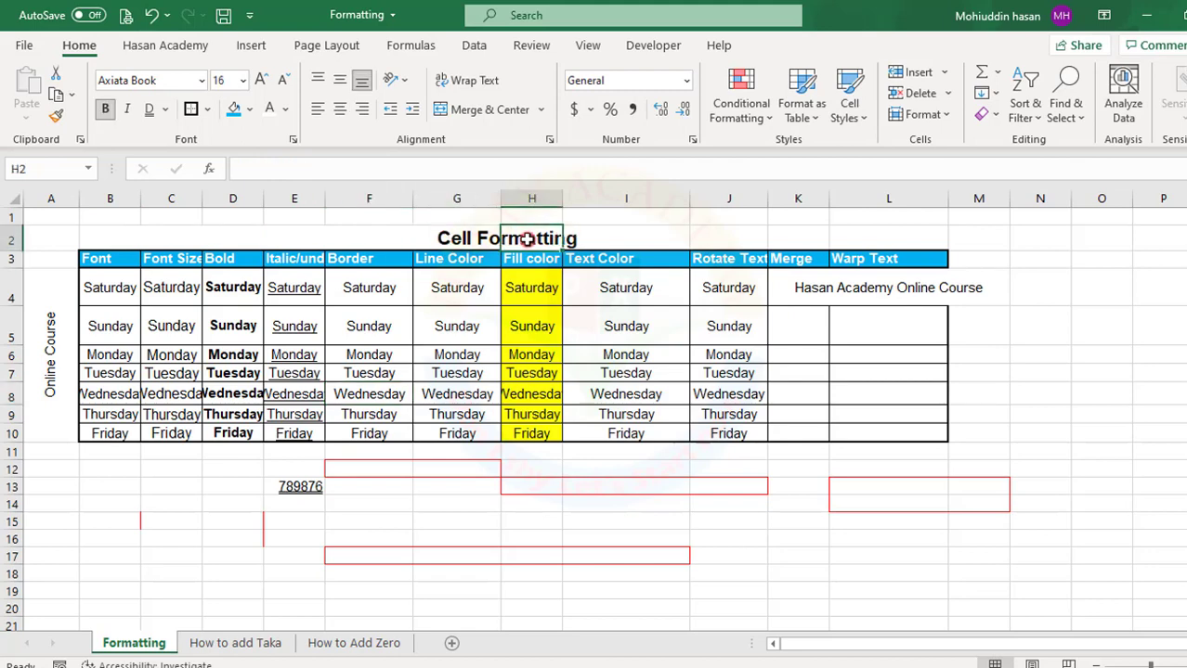
{"action": "left_click", "coordinate": [110, 238]}
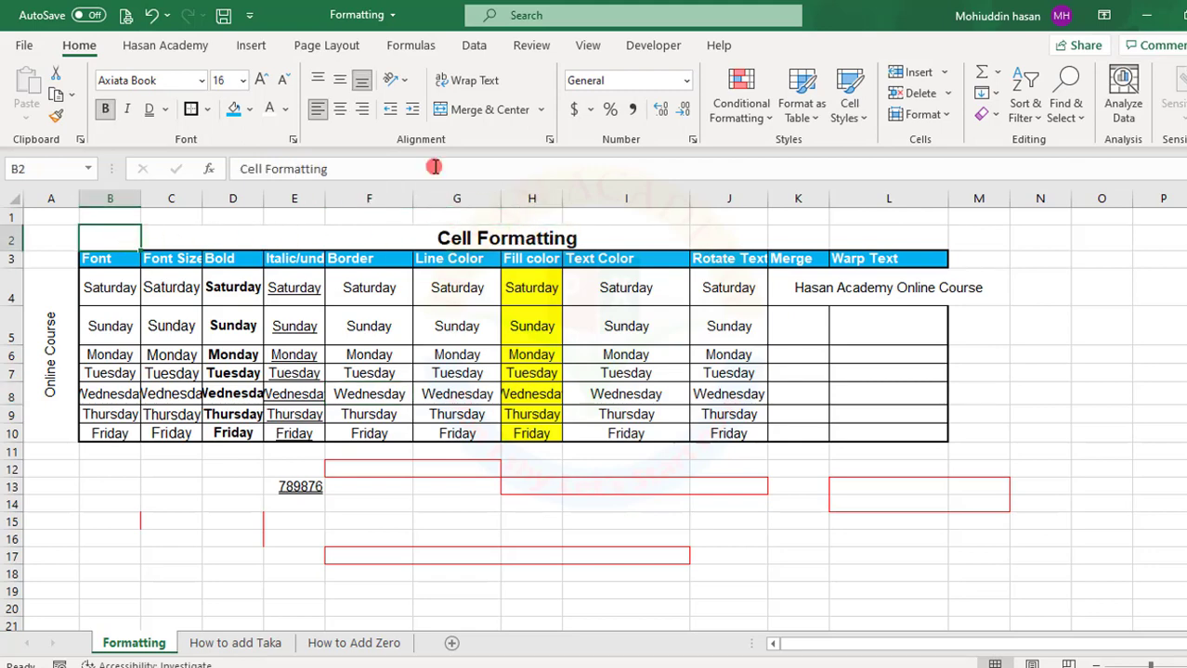
{"action": "left_click", "coordinate": [390, 109]}
{"action": "left_click", "coordinate": [391, 110]}
{"action": "left_click", "coordinate": [391, 111]}
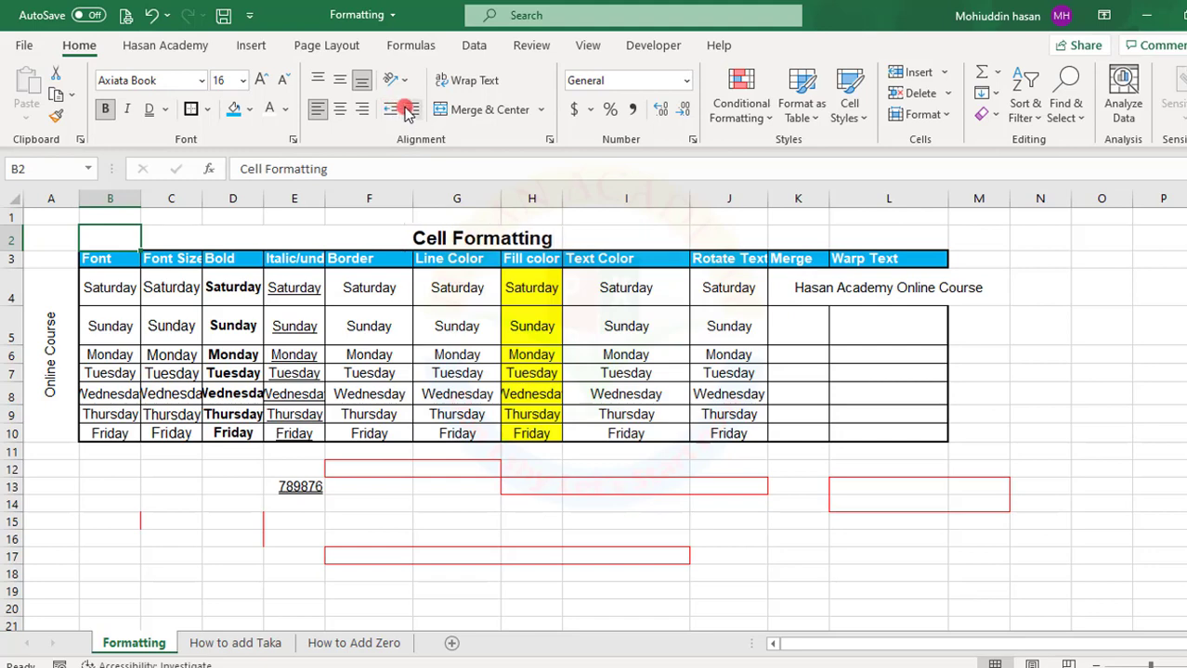
{"action": "left_click", "coordinate": [407, 110]}
{"action": "left_click", "coordinate": [407, 110]}
{"action": "left_click", "coordinate": [406, 111]}
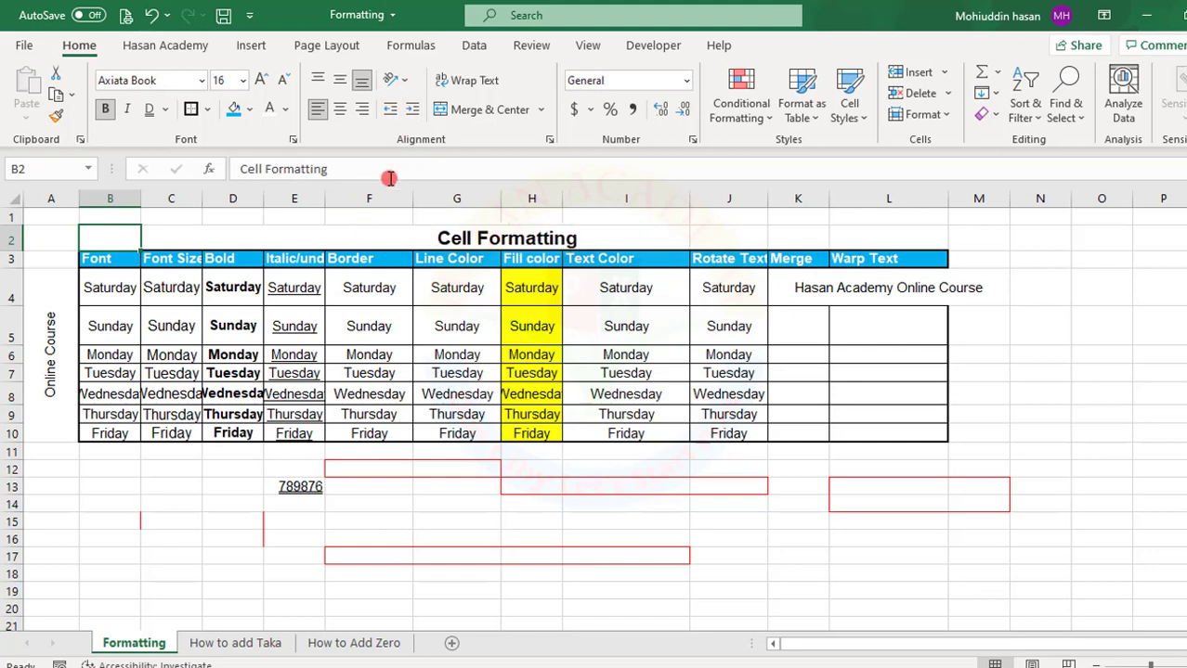
Merge and center the Cell Formatting title across B2:L2 over the full width of the table.
{"action": "left_click", "coordinate": [197, 311]}
{"action": "left_click_drag", "start_coordinate": [117, 237], "coordinate": [865, 244]}
{"action": "left_click", "coordinate": [493, 110]}
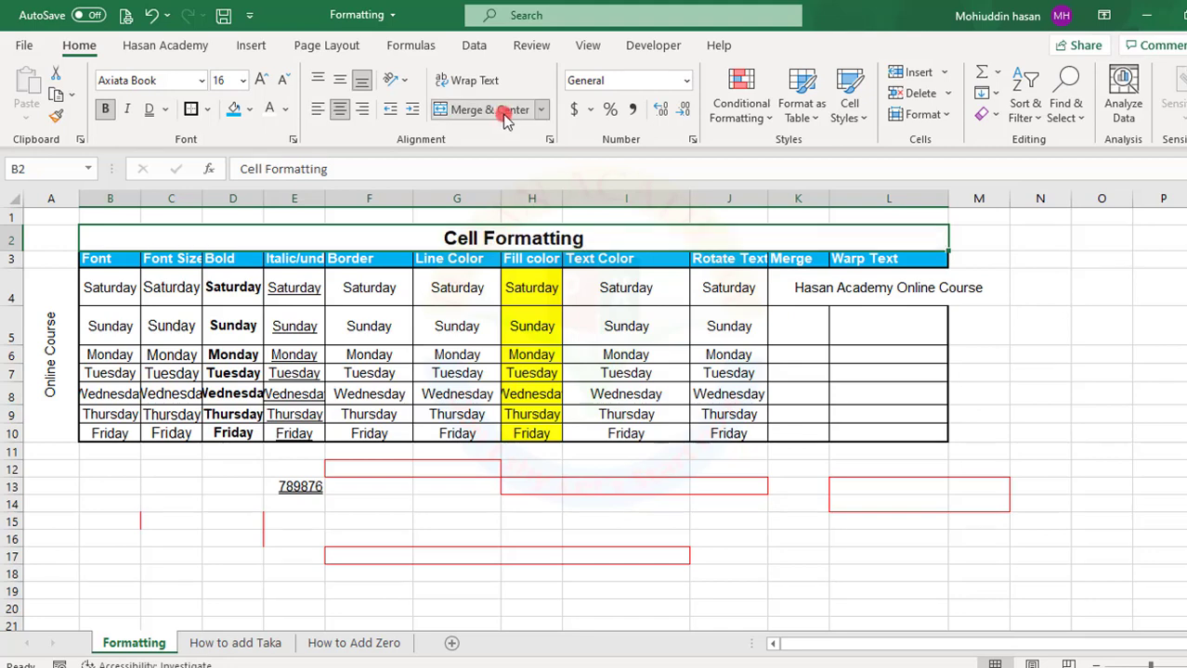
{"action": "left_click", "coordinate": [438, 275]}
{"action": "left_click", "coordinate": [442, 239]}
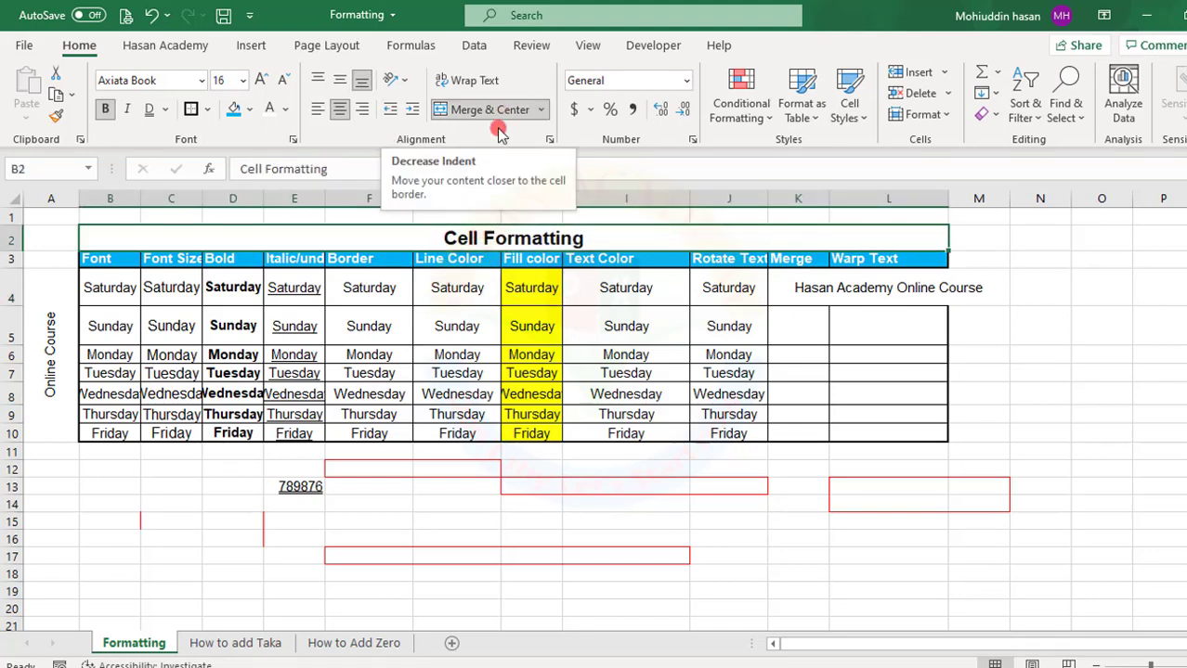
Examine cells K4, L4 and M4 to see which one holds the long text under the Warp Text header.
{"action": "left_click", "coordinate": [440, 354]}
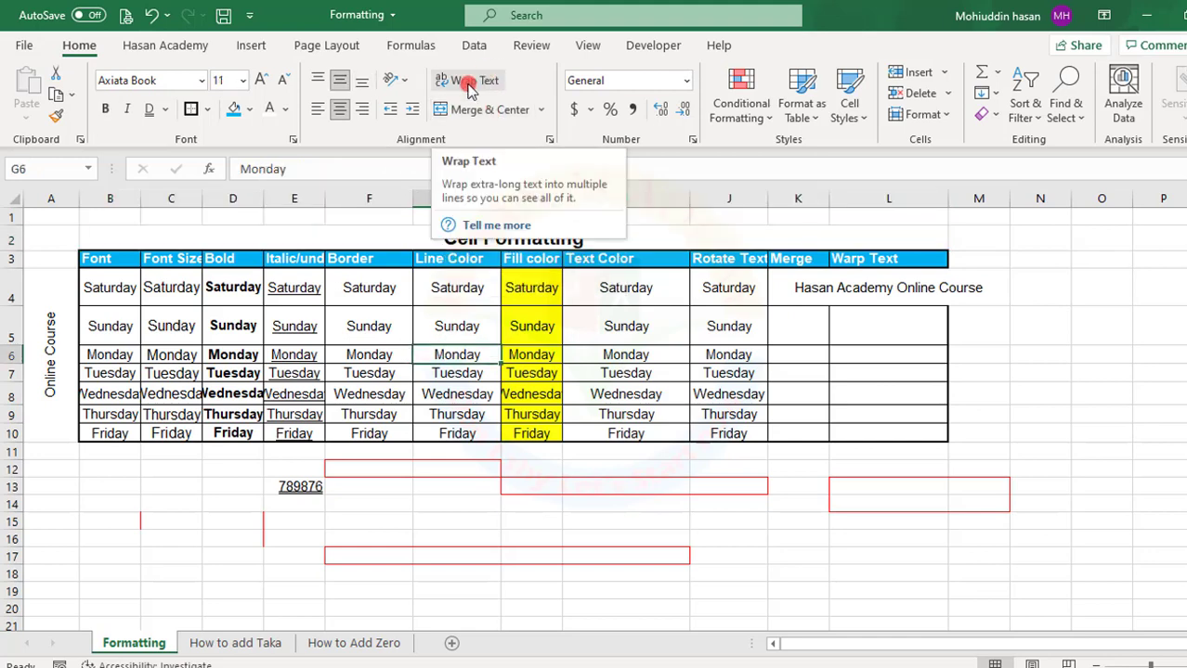
{"action": "left_click", "coordinate": [804, 294]}
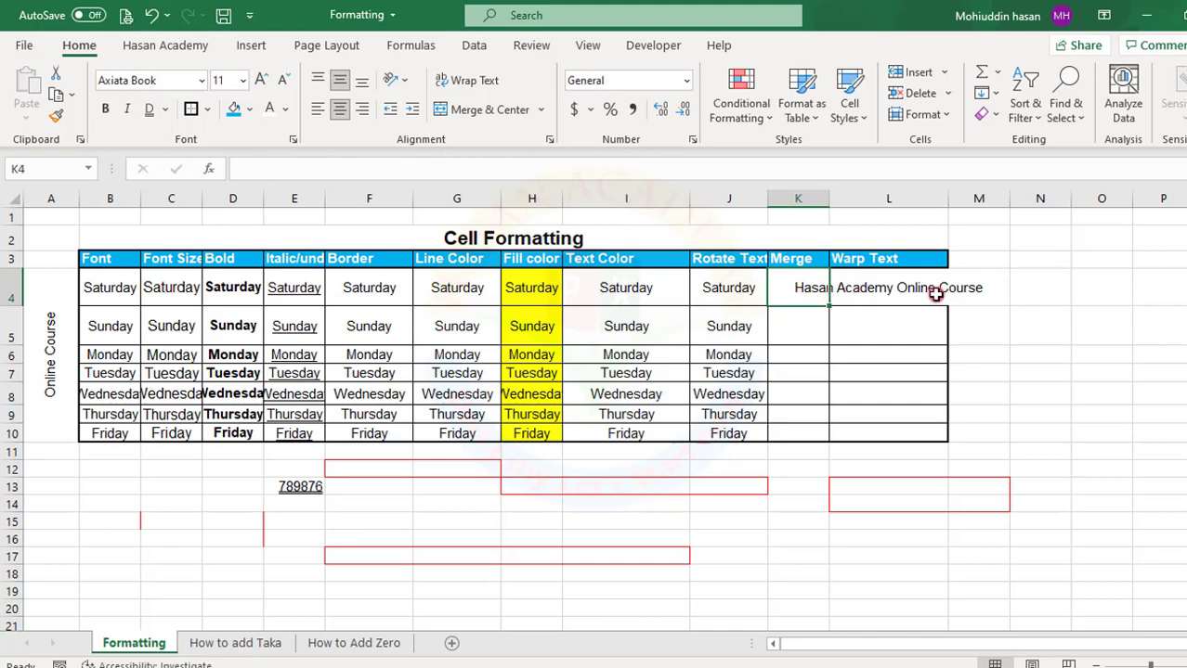
{"action": "left_click", "coordinate": [852, 291]}
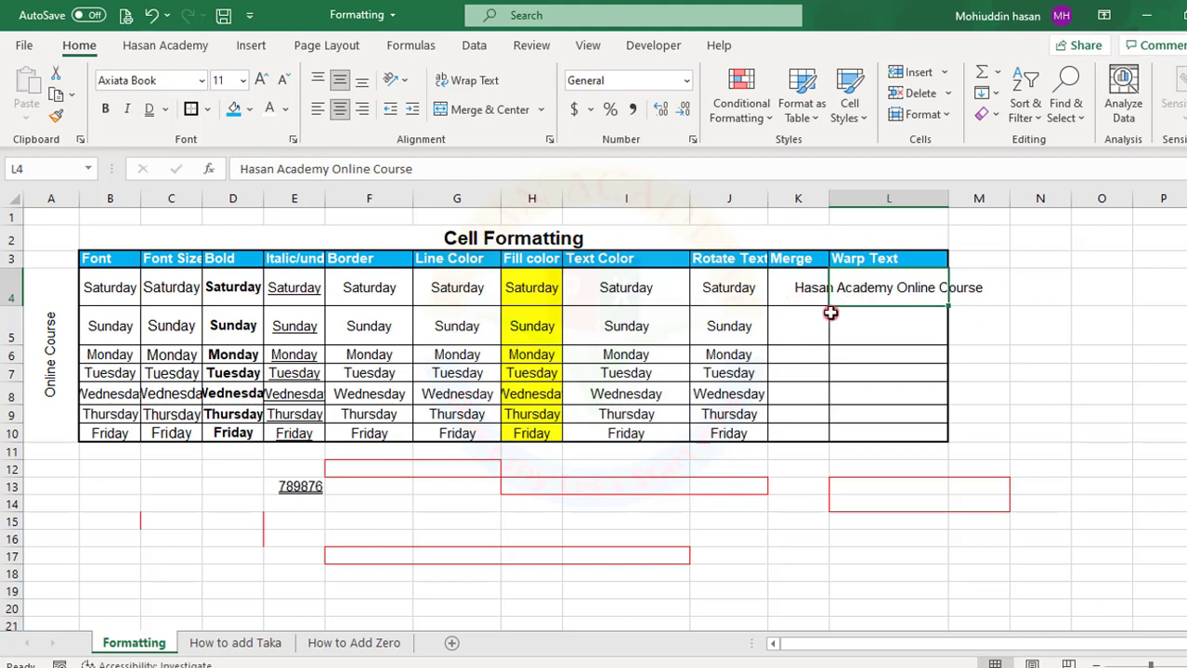
{"action": "left_click", "coordinate": [809, 293]}
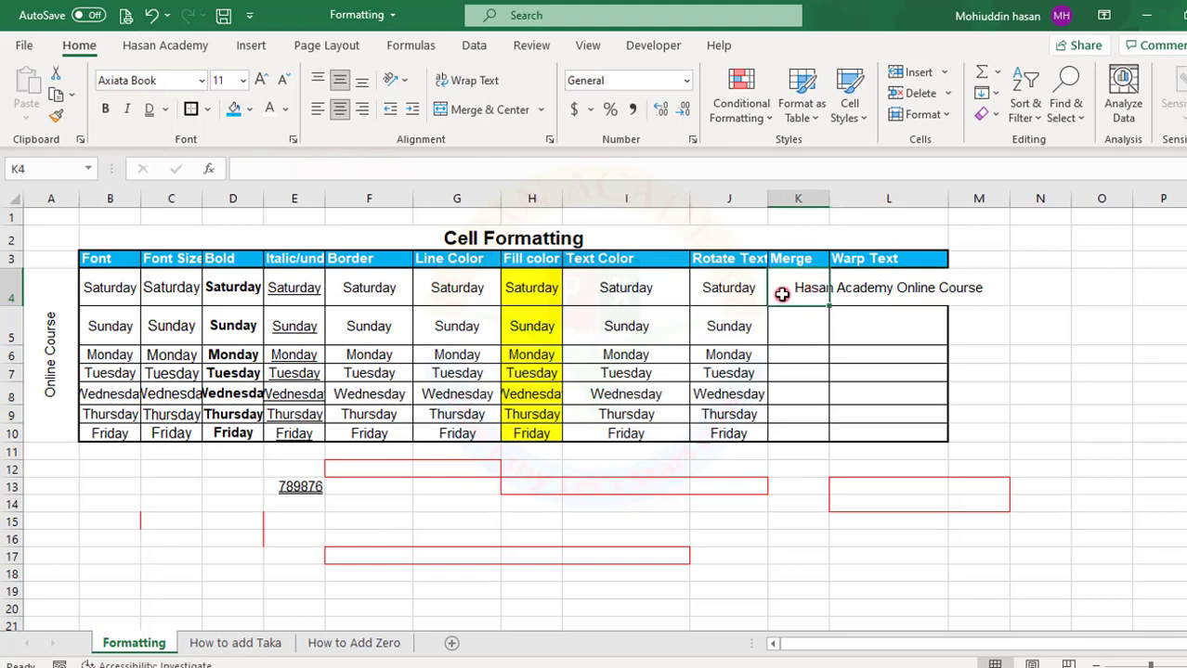
{"action": "left_click", "coordinate": [865, 292]}
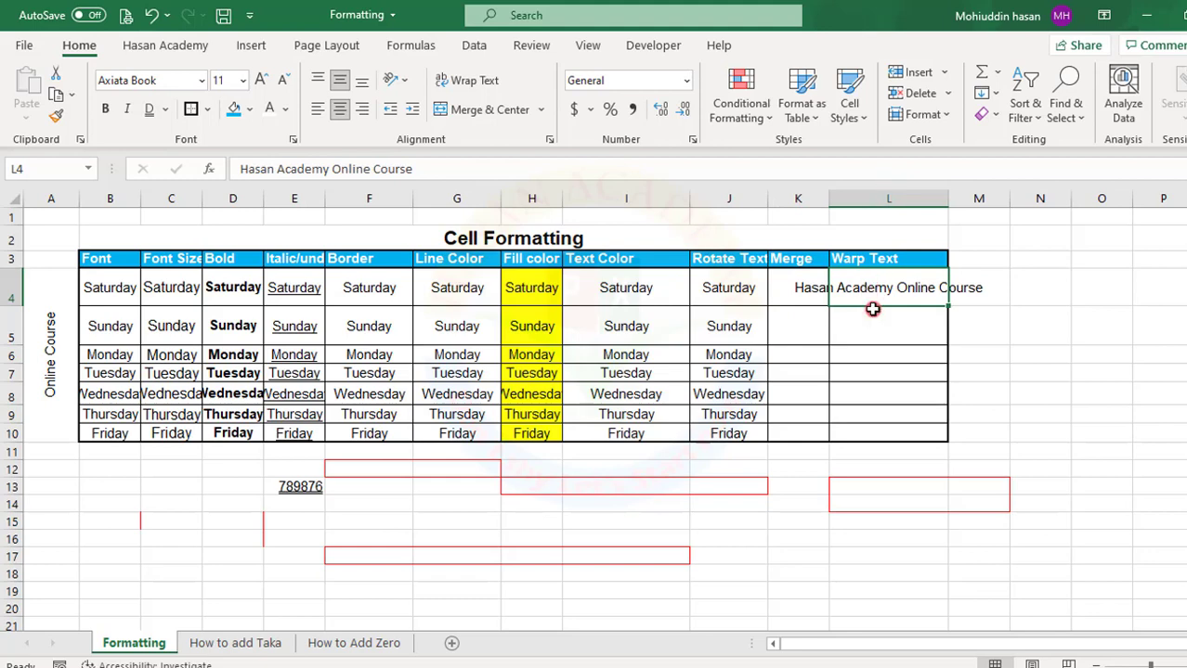
{"action": "left_click", "coordinate": [976, 276]}
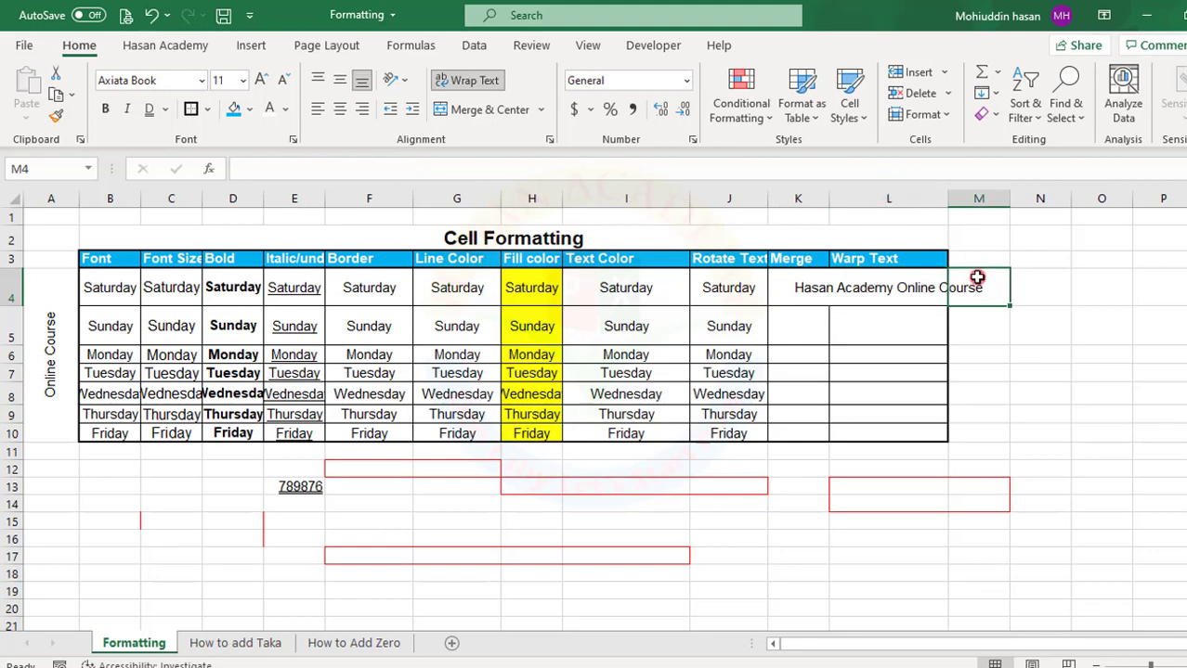
Enter "Online" in cell K4 under the Merge header.
{"action": "left_click", "coordinate": [795, 294]}
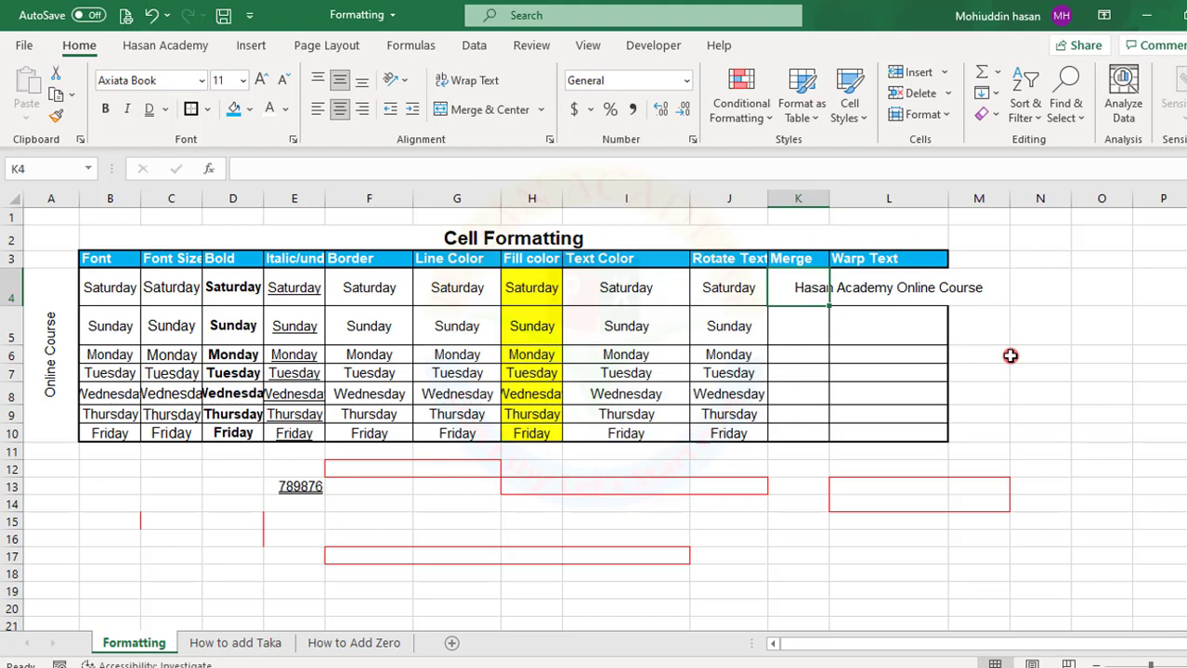
{"action": "type", "text": "o"}
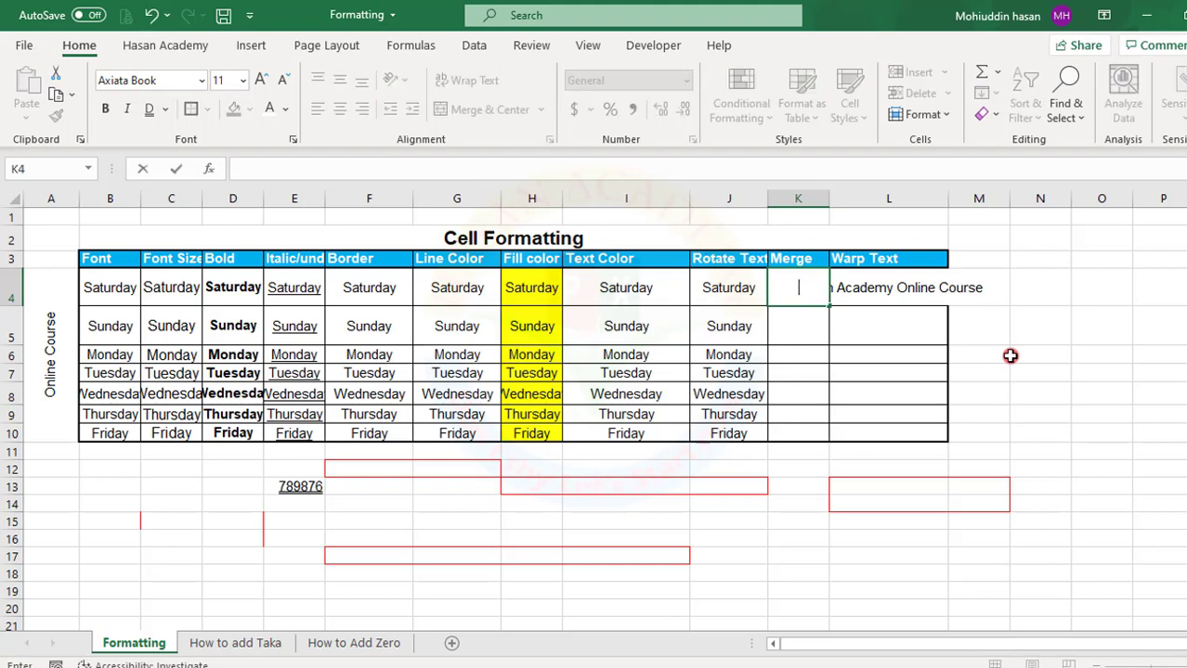
{"action": "type", "text": "nline"}
{"action": "left_click", "coordinate": [822, 355]}
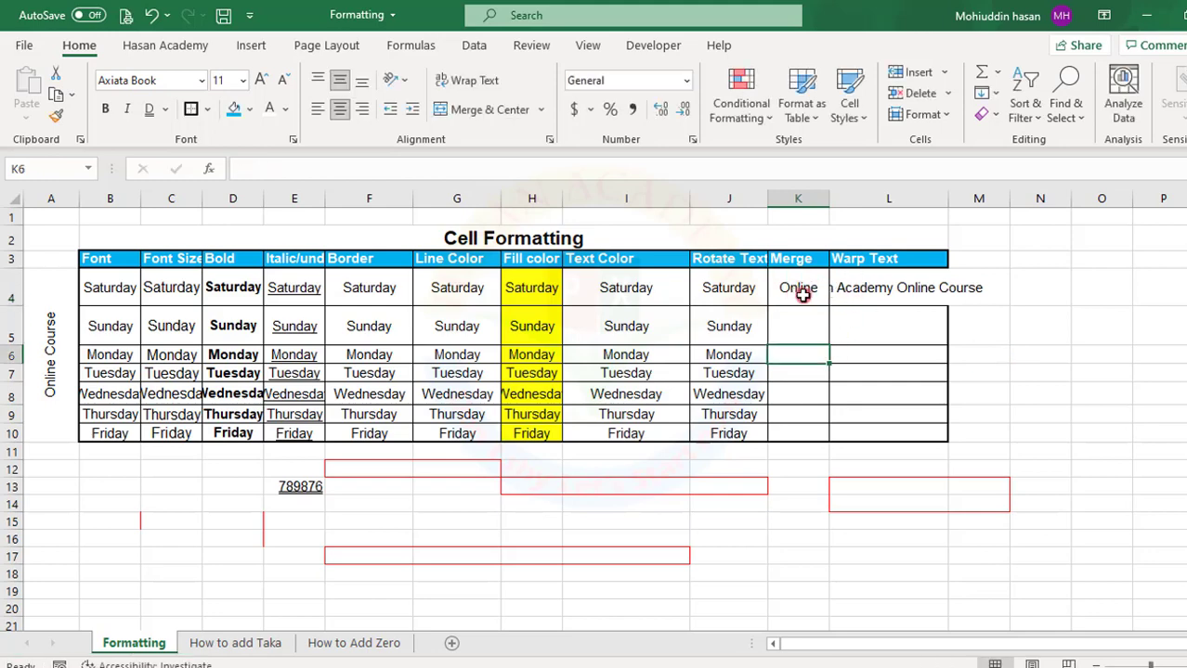
Enter "Excel" in cell M4, directly beside the long text in the Warp Text column.
{"action": "left_click", "coordinate": [857, 289]}
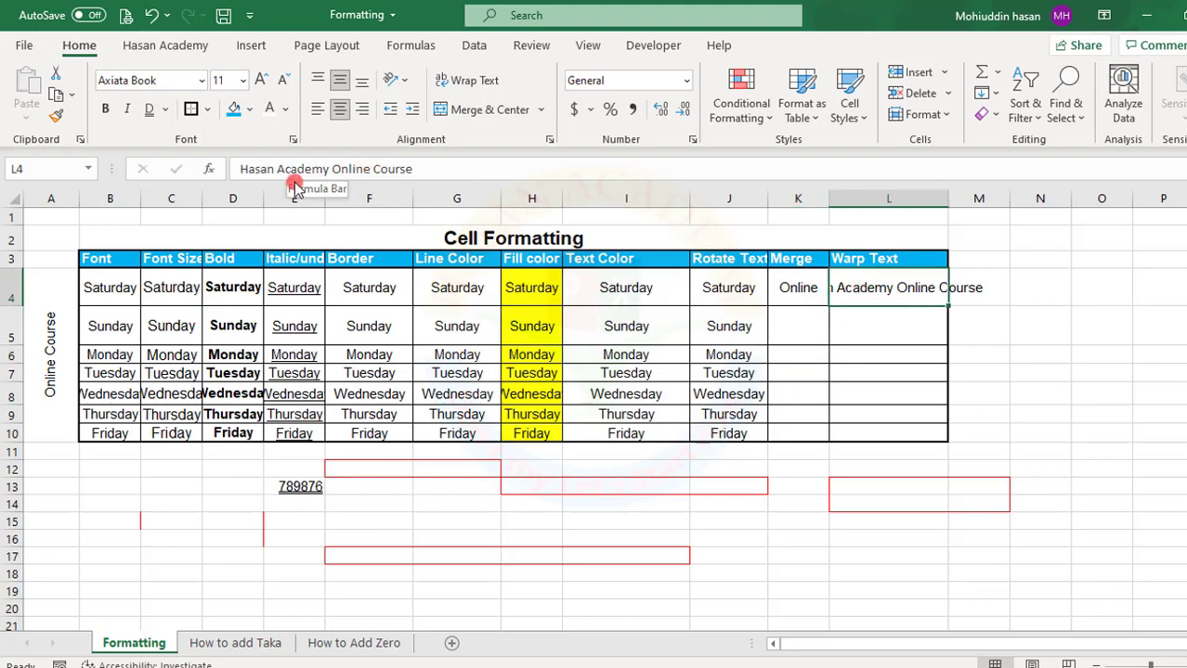
{"action": "left_click", "coordinate": [894, 337]}
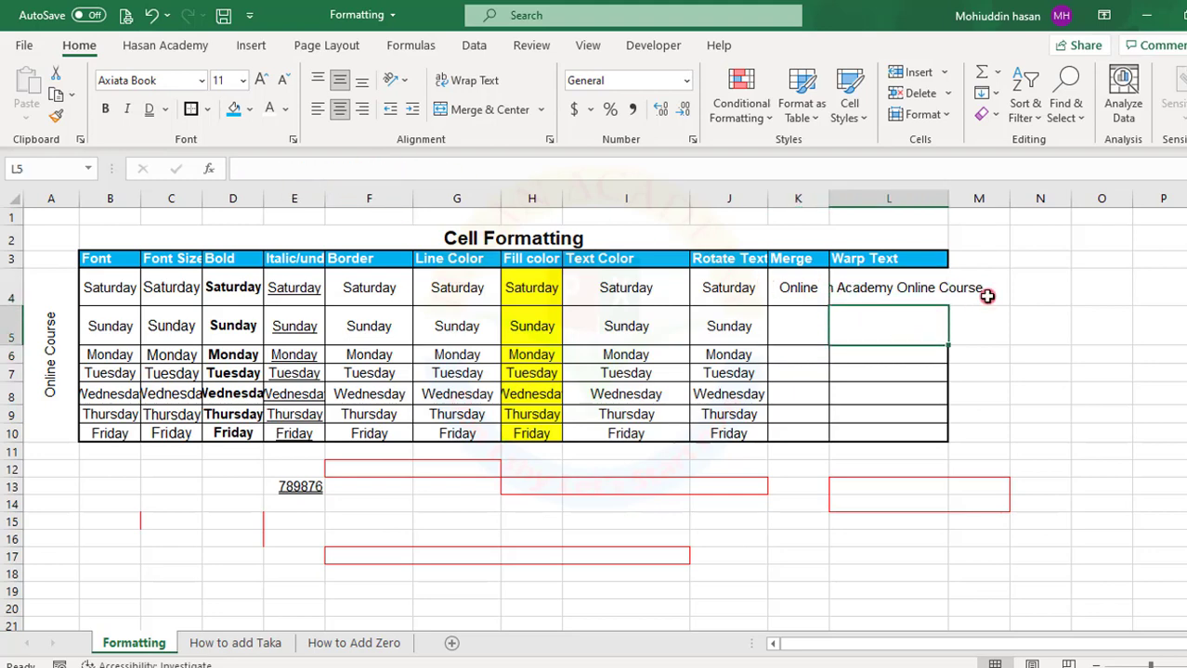
{"action": "left_click", "coordinate": [984, 293]}
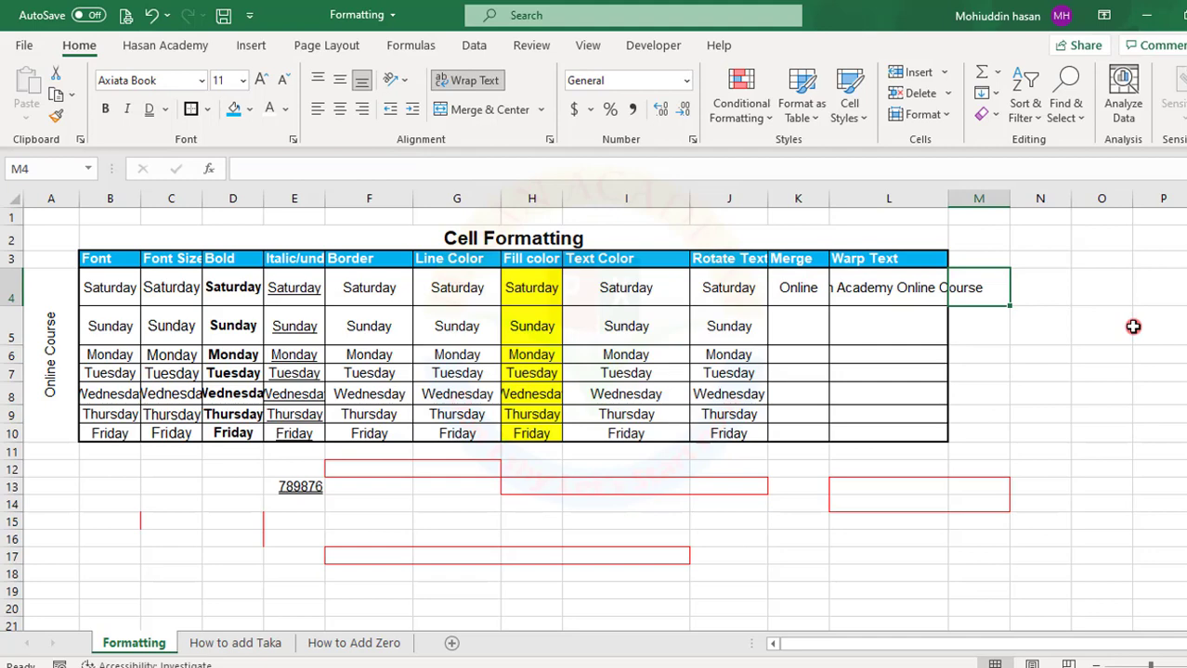
{"action": "type", "text": "Excel"}
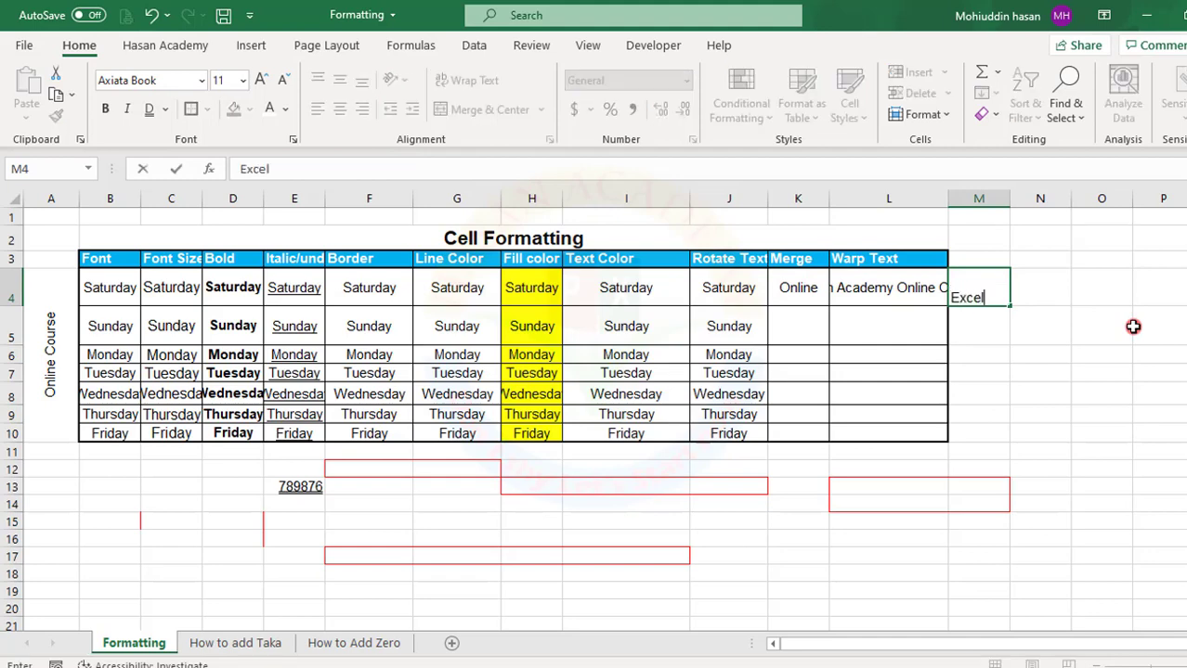
{"action": "left_click", "coordinate": [873, 401]}
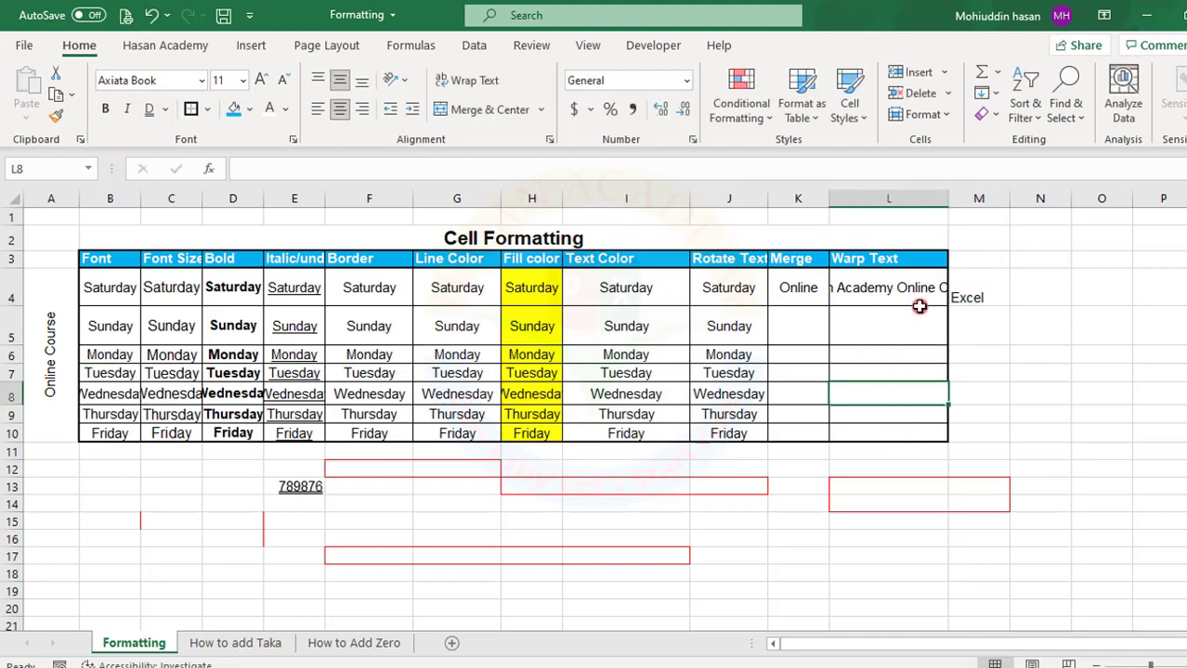
Center the "Excel" text in cell M4 both horizontally and vertically.
{"action": "left_click", "coordinate": [966, 293]}
{"action": "left_click", "coordinate": [340, 109]}
{"action": "left_click", "coordinate": [340, 80]}
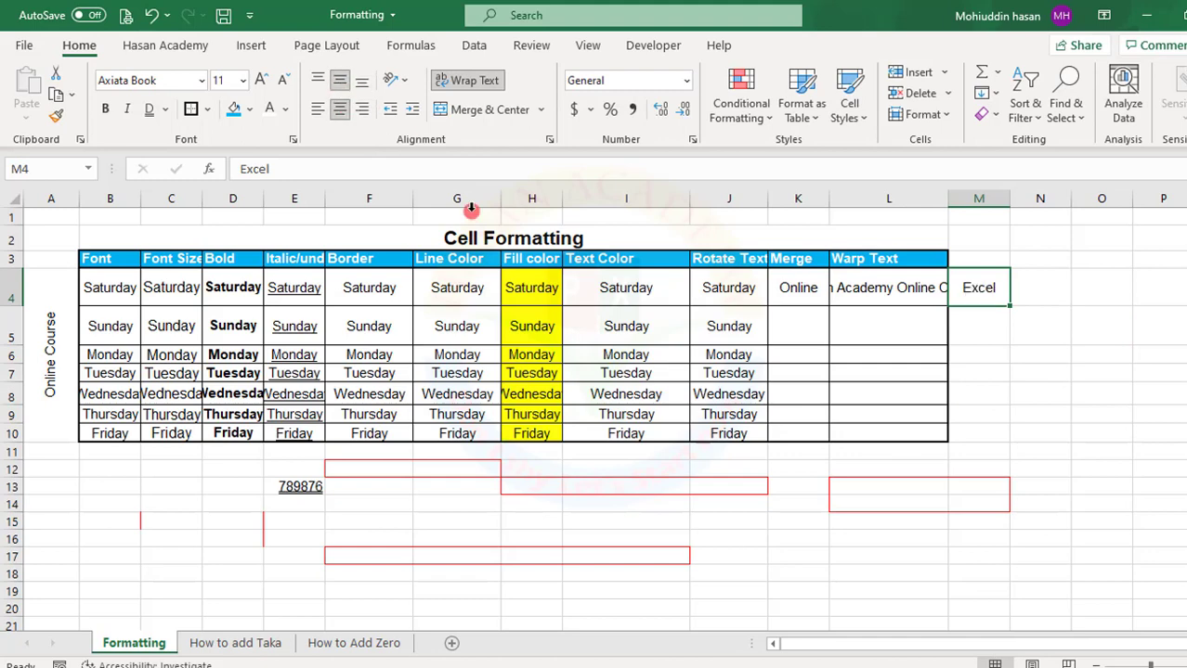
Clear cells K4 and M4 on either side of the long text in L4, and undo both deletions.
{"action": "left_click", "coordinate": [850, 398]}
{"action": "left_click", "coordinate": [841, 294]}
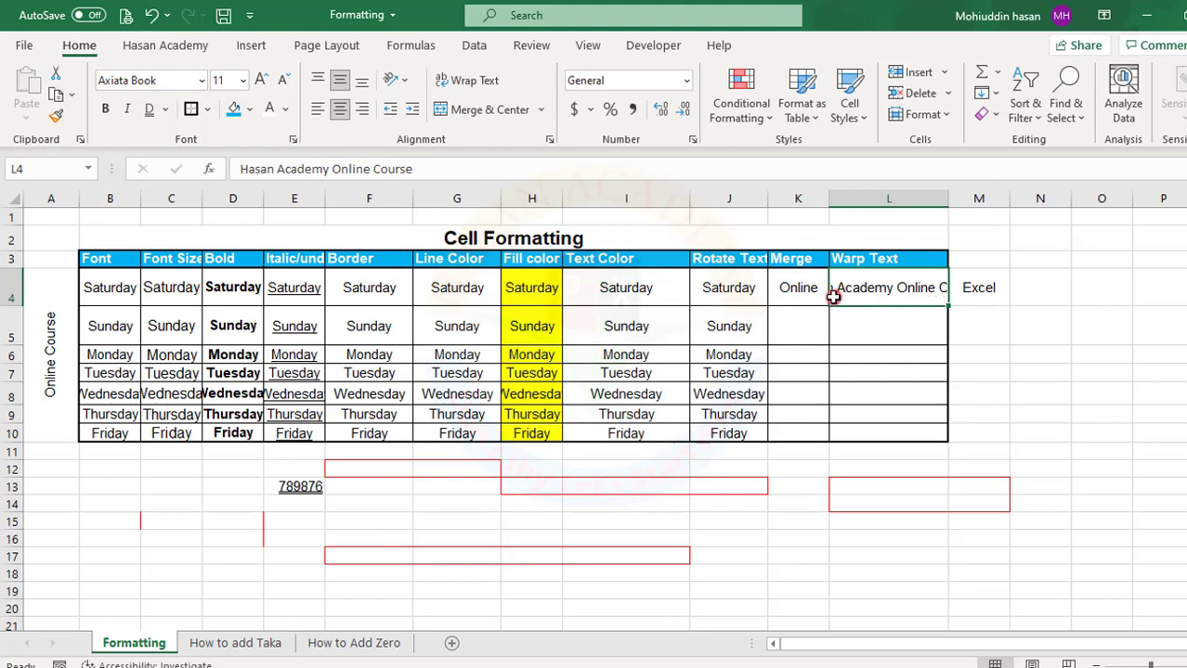
{"action": "left_click", "coordinate": [970, 299]}
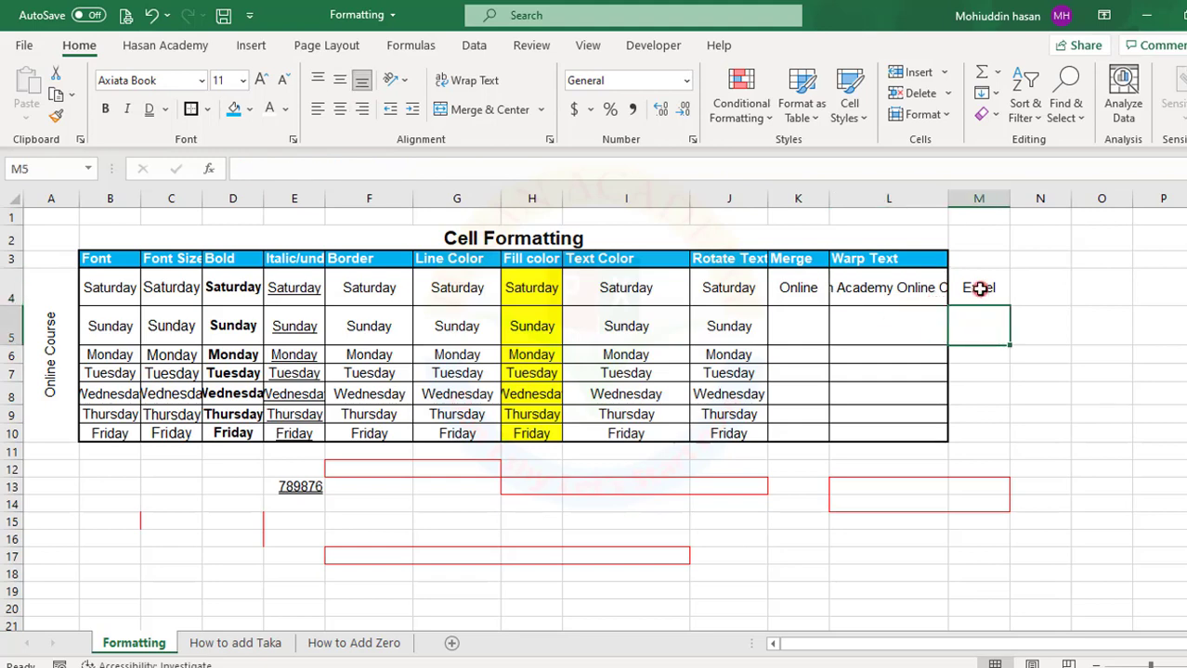
{"action": "left_click", "coordinate": [776, 290]}
{"action": "key", "text": "Delete"}
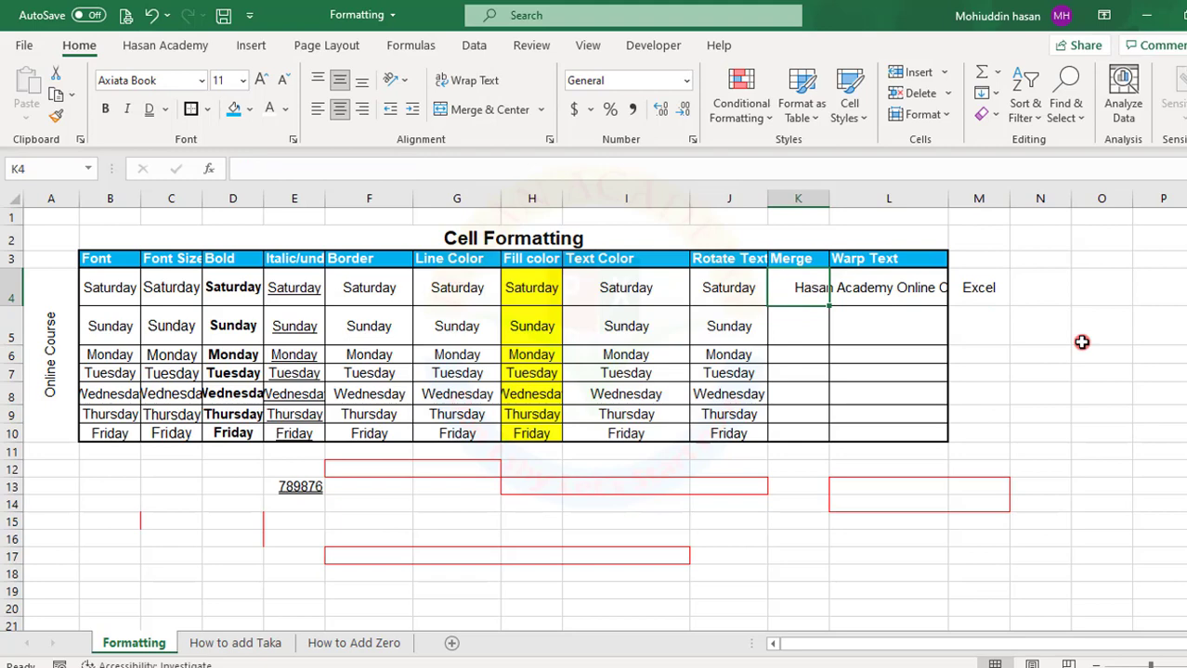
{"action": "left_click", "coordinate": [1003, 291]}
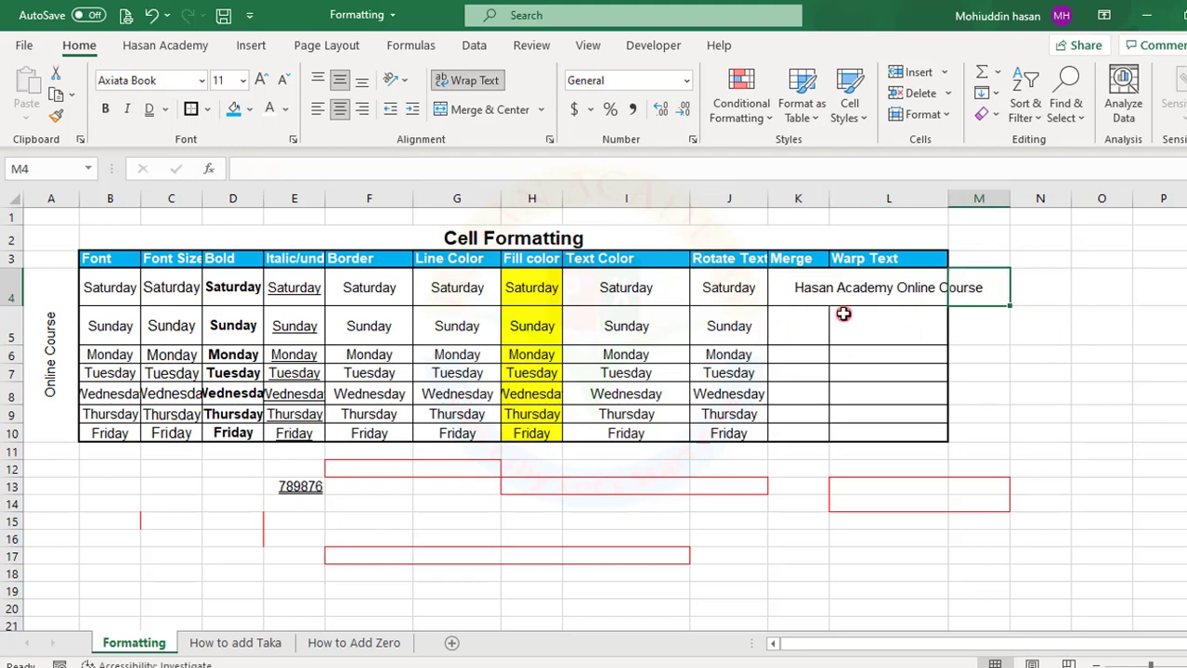
{"action": "key", "text": "ctrl+z"}
{"action": "key", "text": "ctrl+z"}
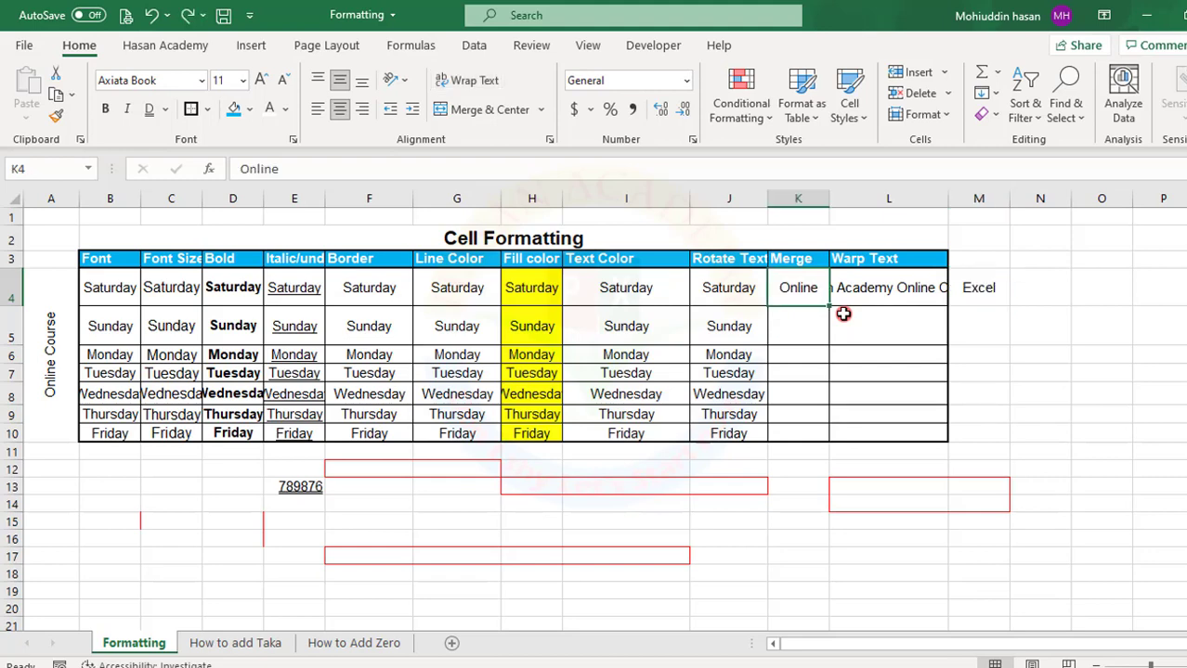
Wrap the long text "Hasan Academy Online Course" within cell L4 under the Warp Text header.
{"action": "left_click", "coordinate": [909, 329]}
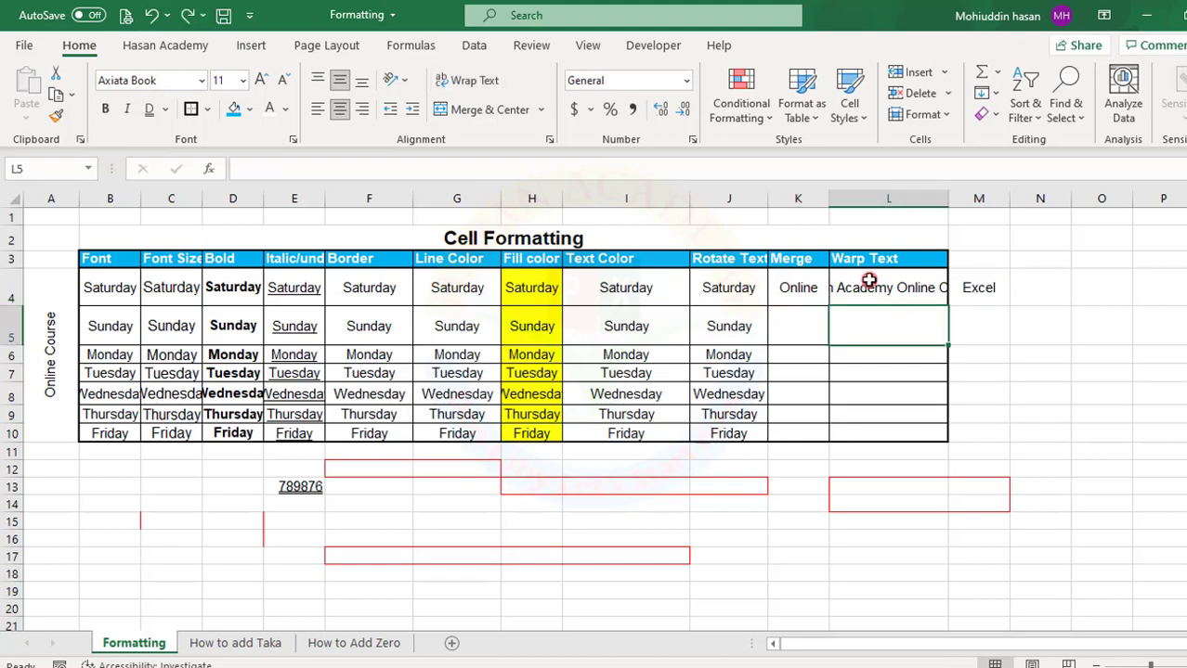
{"action": "key", "text": "Up"}
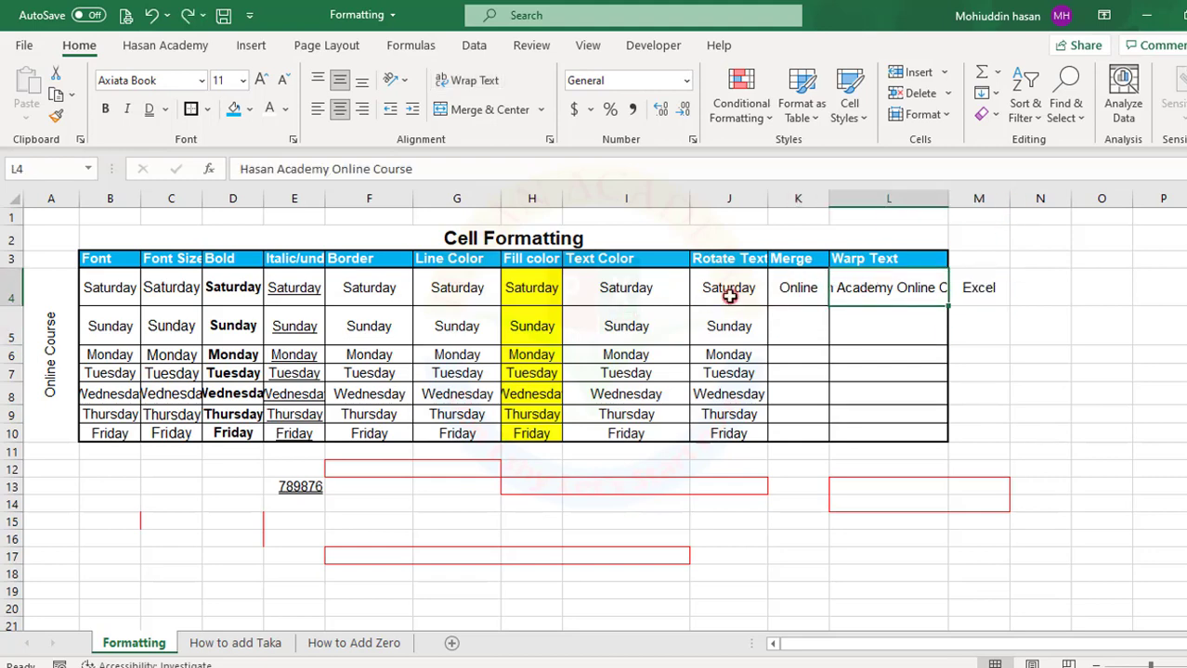
{"action": "left_click", "coordinate": [877, 199]}
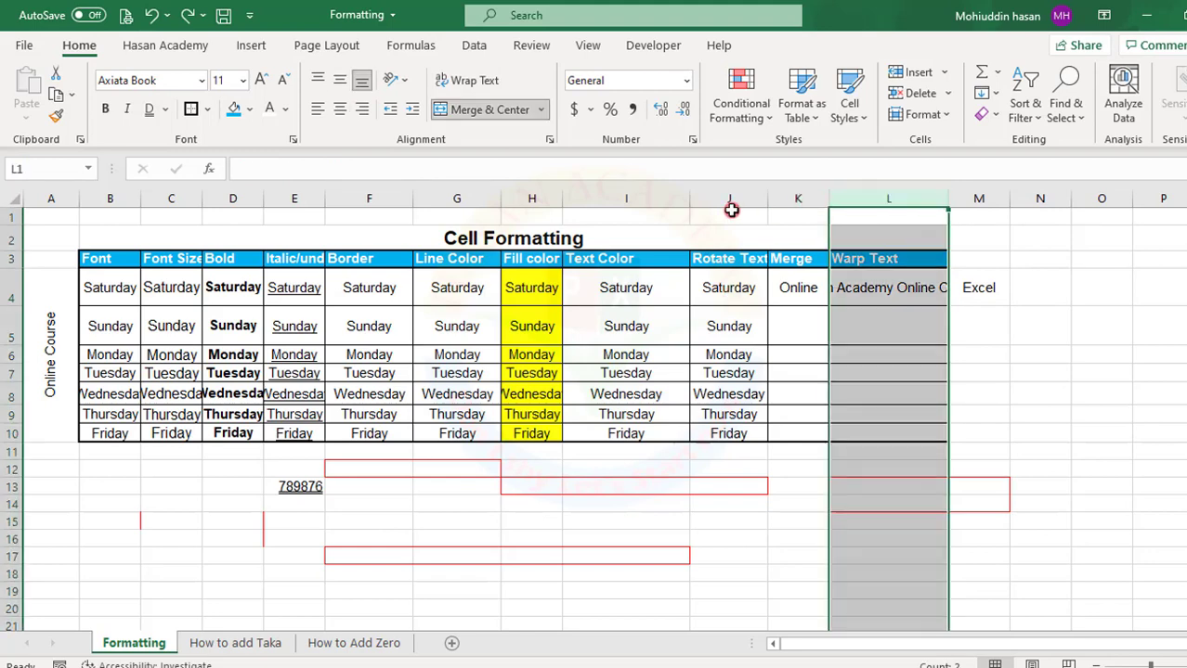
{"action": "left_click", "coordinate": [860, 277]}
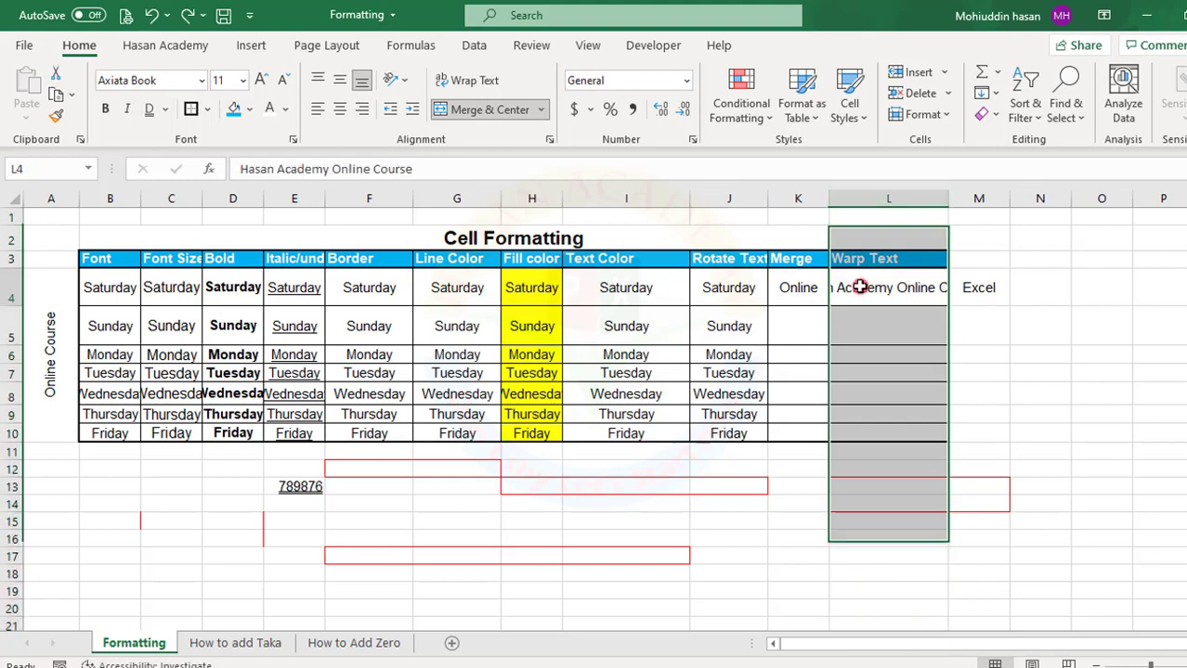
{"action": "left_click", "coordinate": [440, 82]}
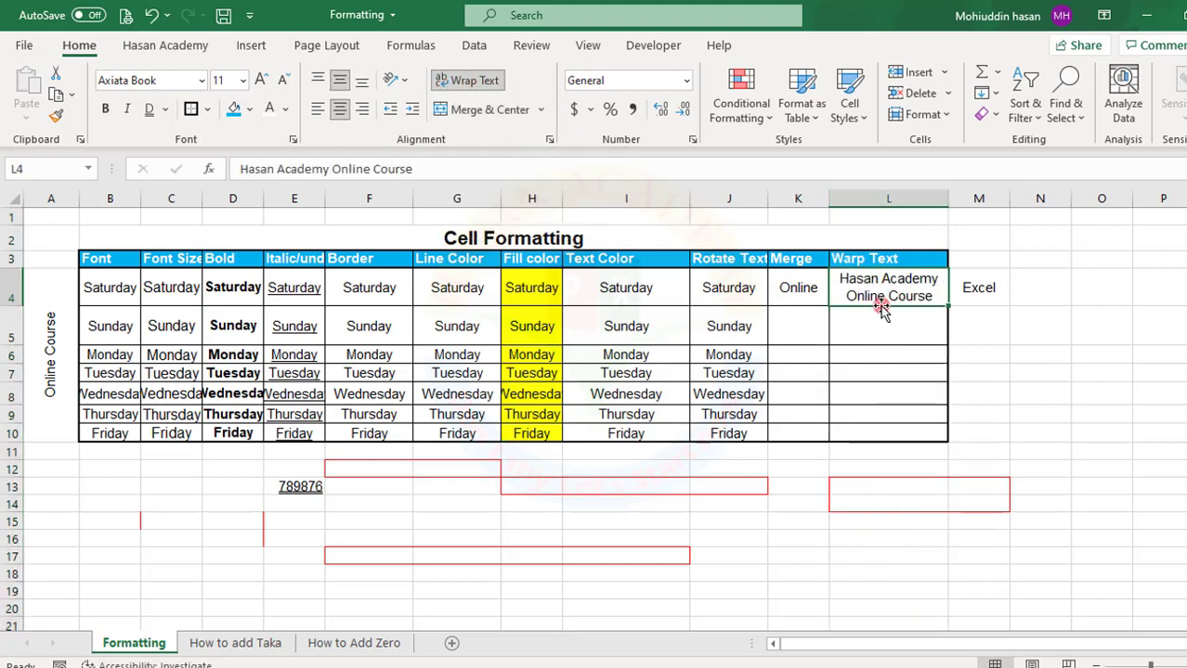
{"action": "left_click", "coordinate": [850, 351]}
{"action": "left_click", "coordinate": [858, 295]}
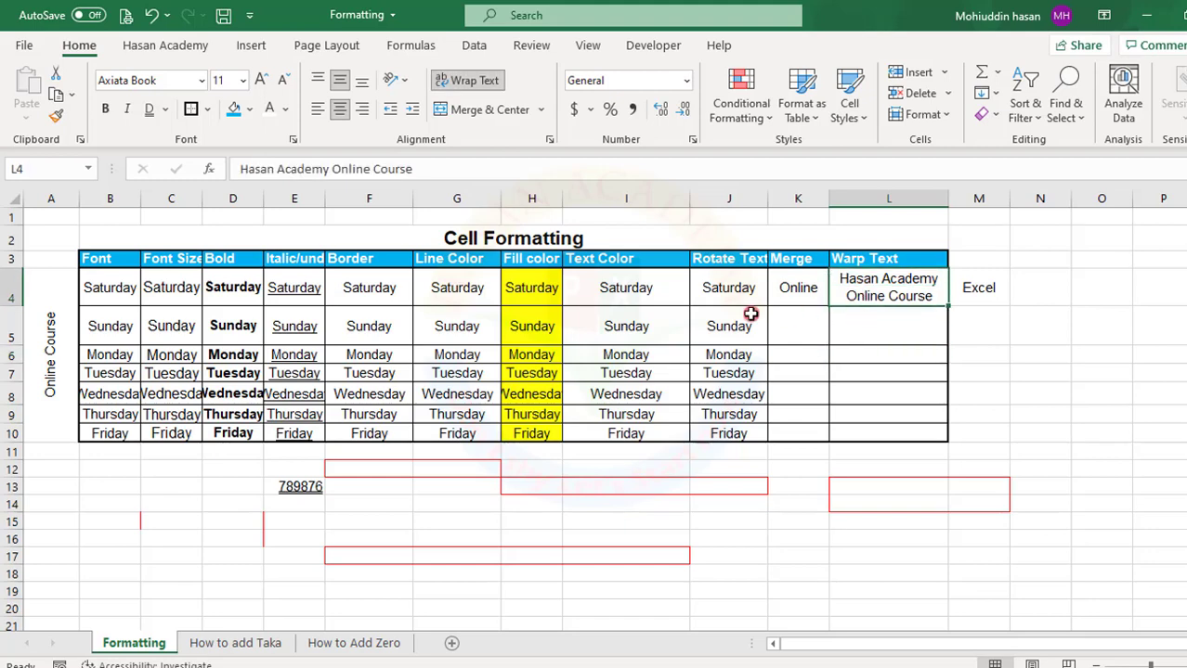